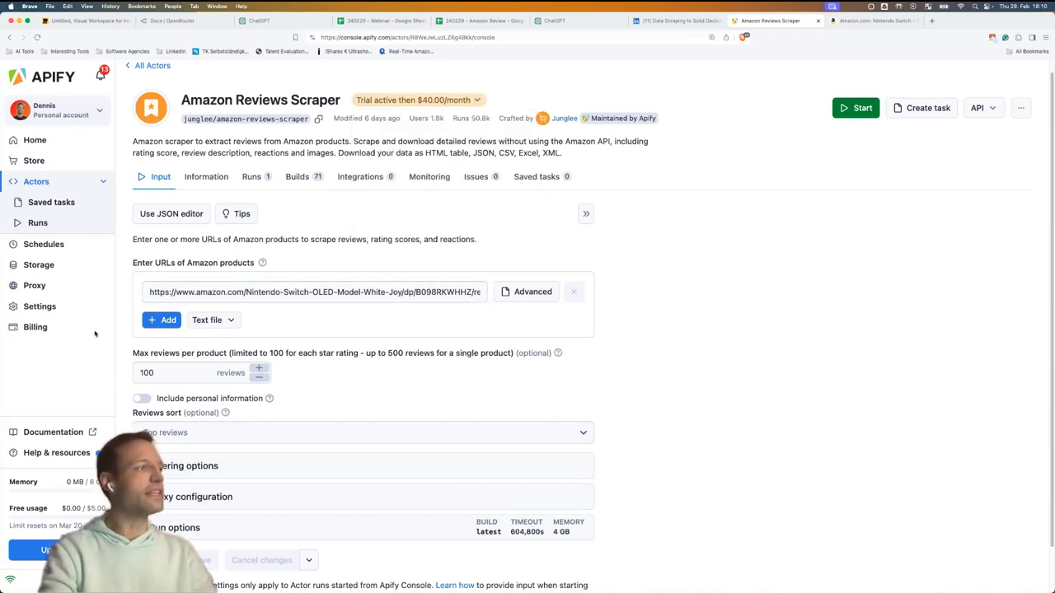
Copy the URL of the Nintendo Switch – OLED Model w/ White Joy-Con product page on Amazon.
triple_click(181, 292)
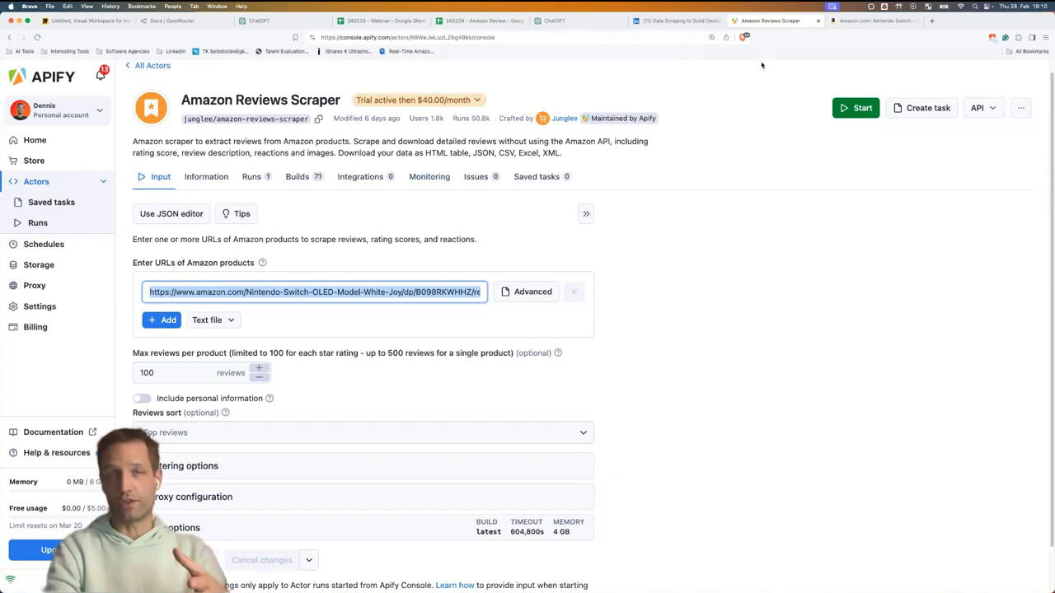
click(870, 20)
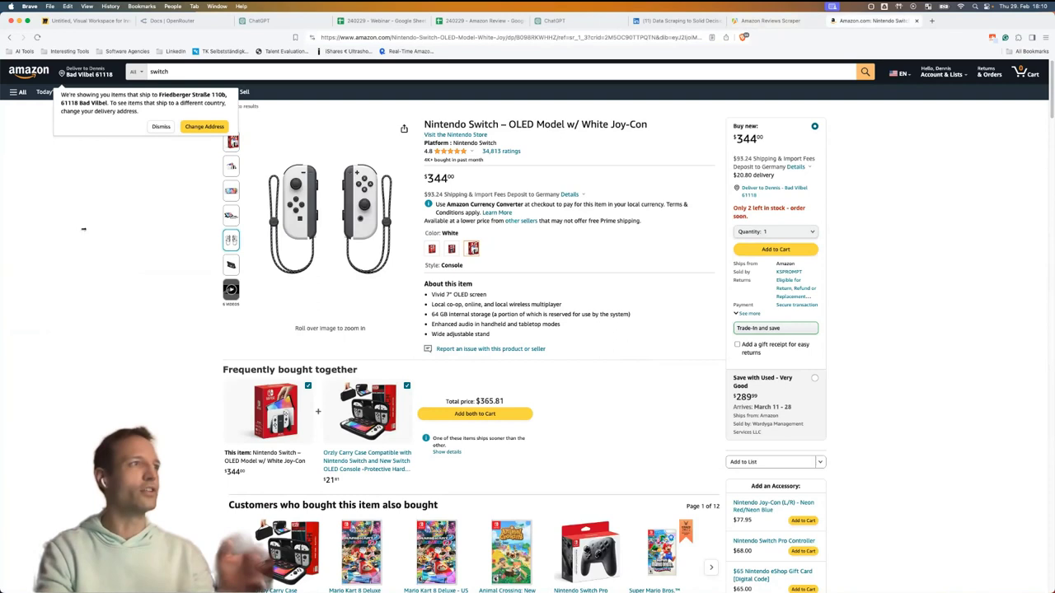
click(387, 37)
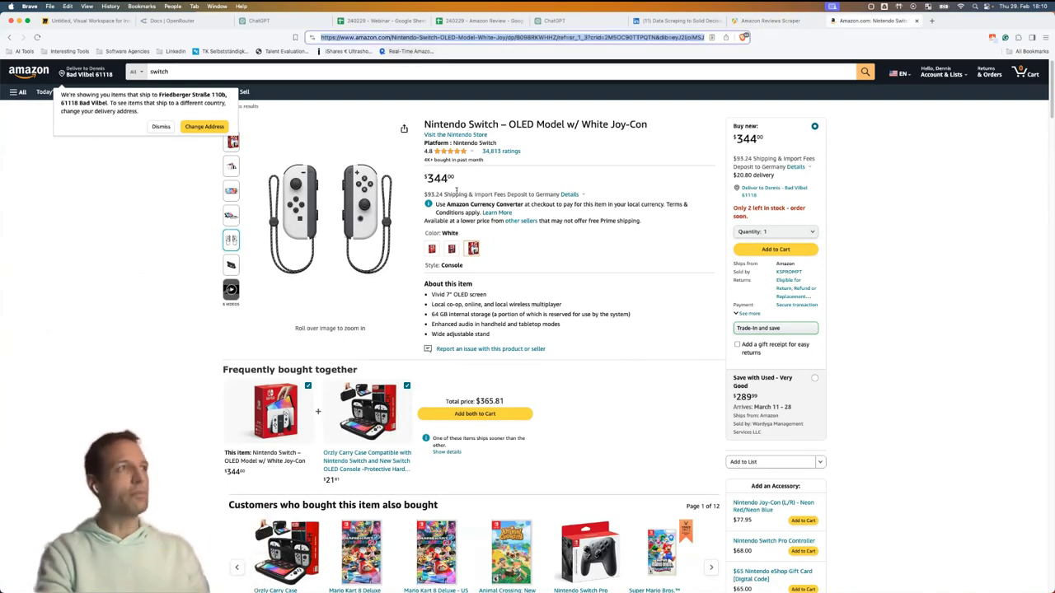
right_click(503, 37)
click(513, 101)
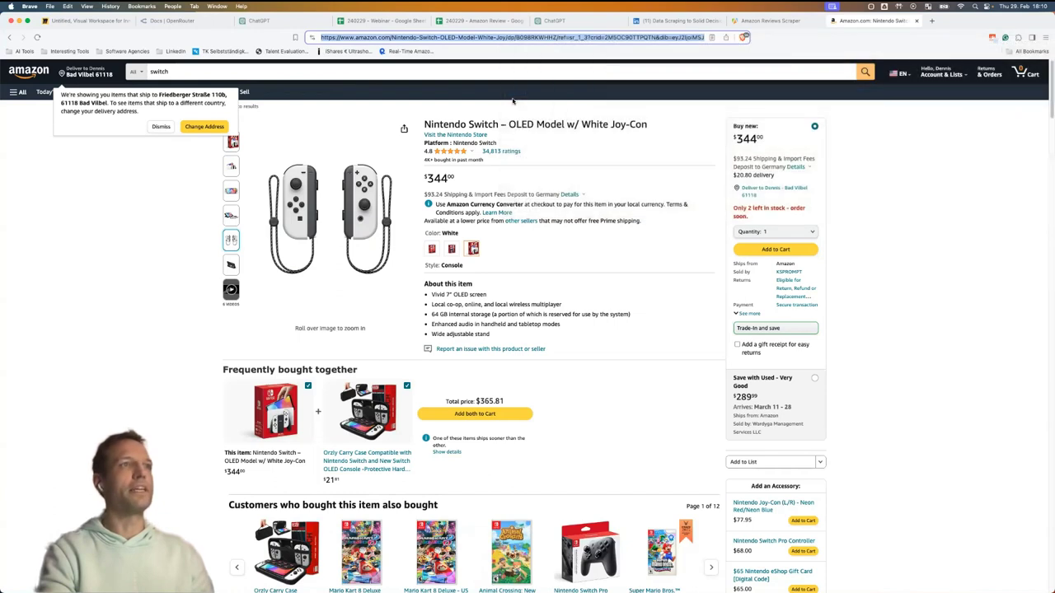
Replace the product URL in the Amazon Reviews Scraper input with the copied link, then save and start the run.
click(769, 23)
triple_click(309, 293)
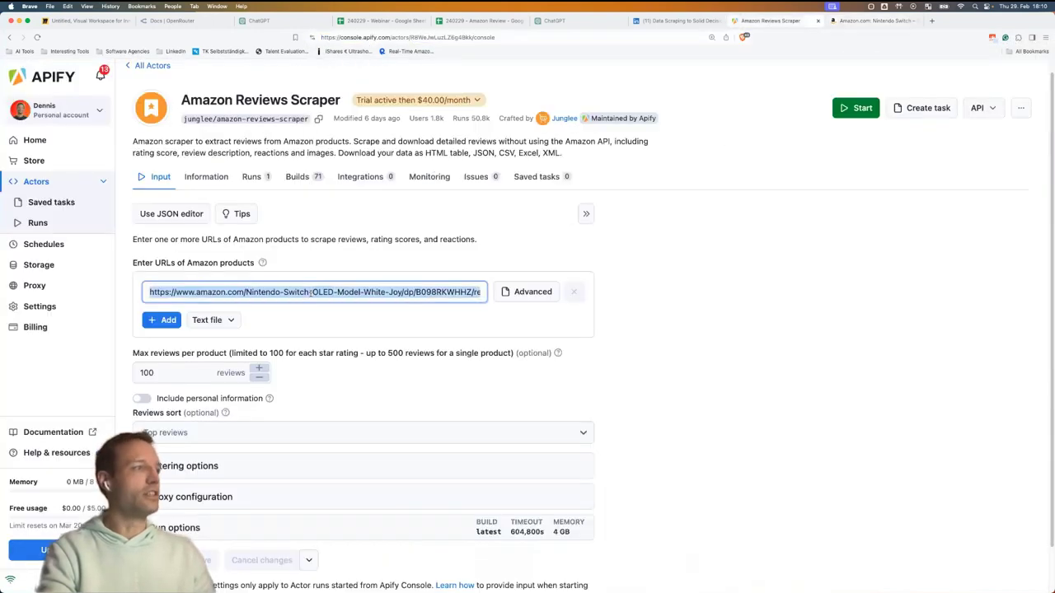
right_click(311, 291)
click(344, 371)
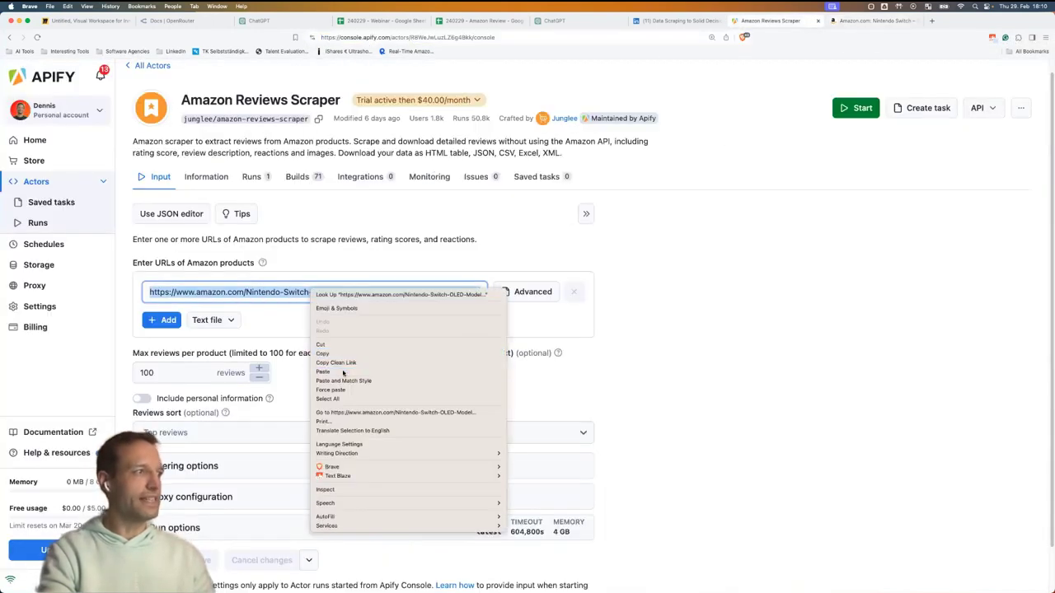
click(418, 332)
scroll(418, 331, down, 1)
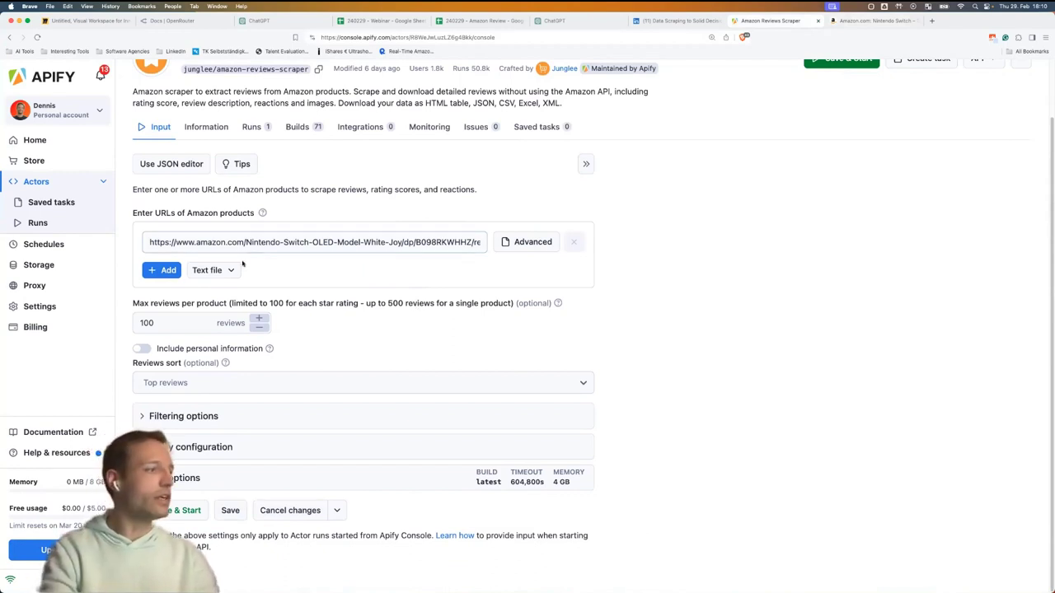
click(182, 511)
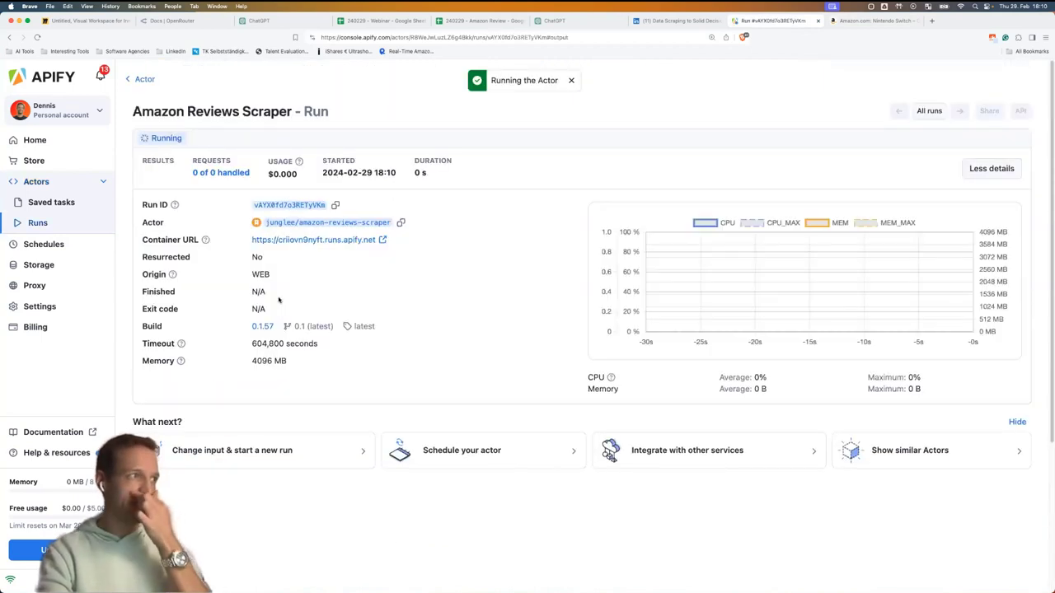
Monitor the scraper run's status, resource usage and output table, then check the overview of all runs.
scroll(317, 380, down, 2)
scroll(318, 380, down, 3)
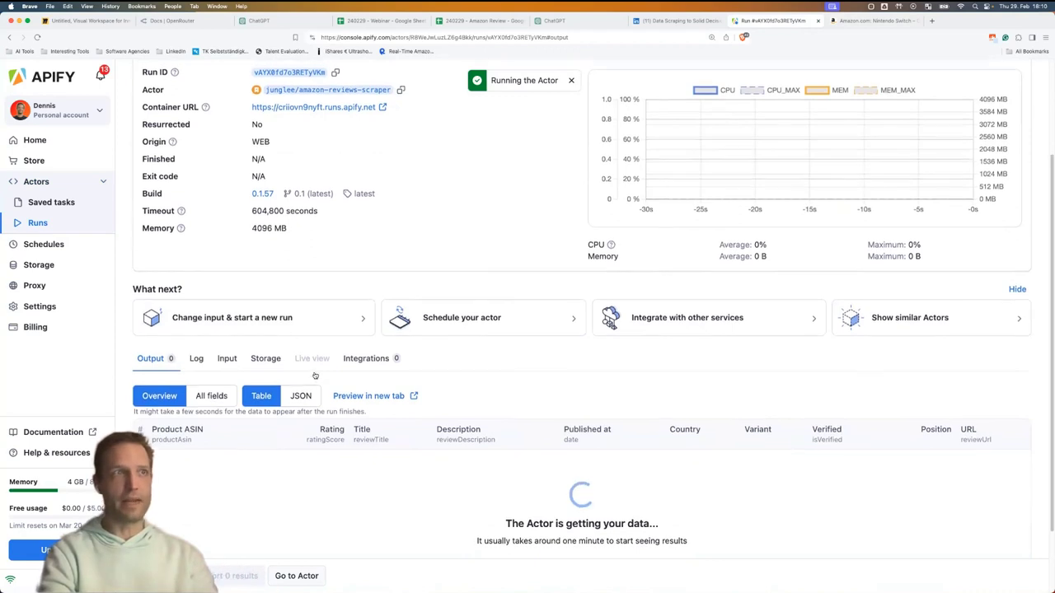
scroll(314, 376, up, 2)
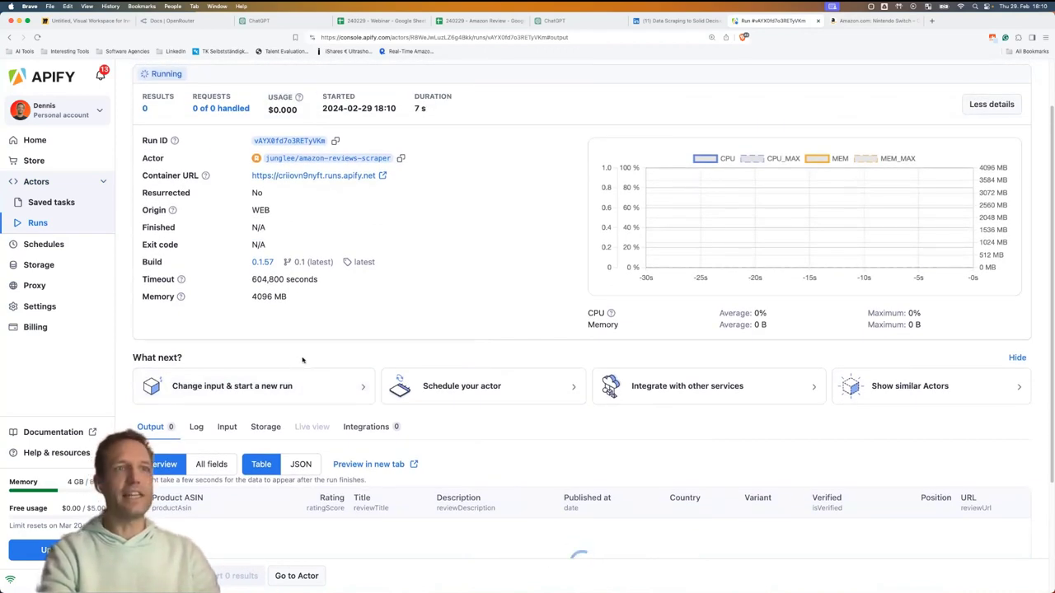
scroll(303, 360, down, 1)
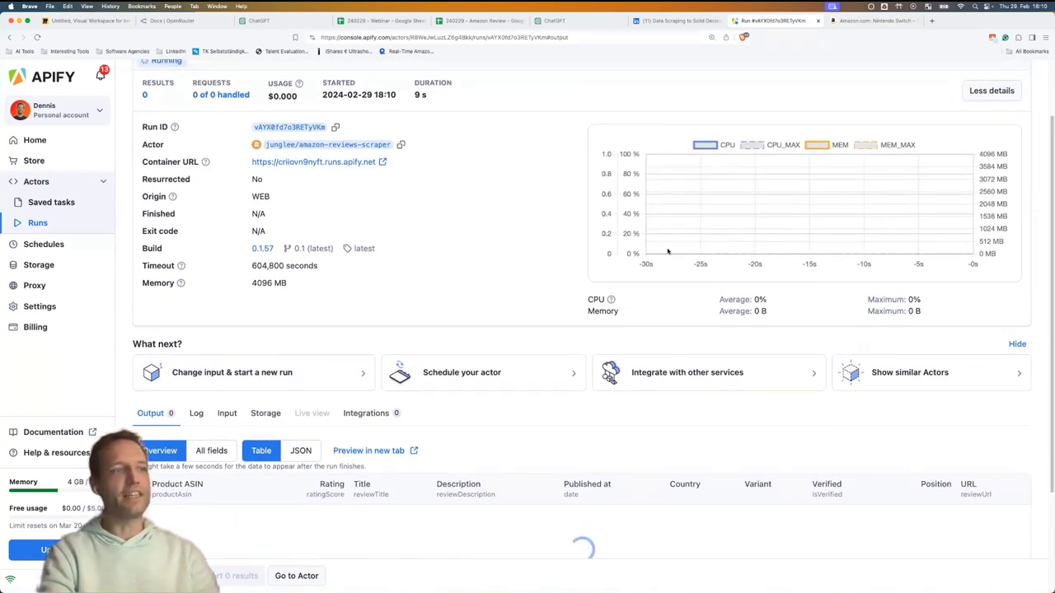
scroll(589, 312, down, 1)
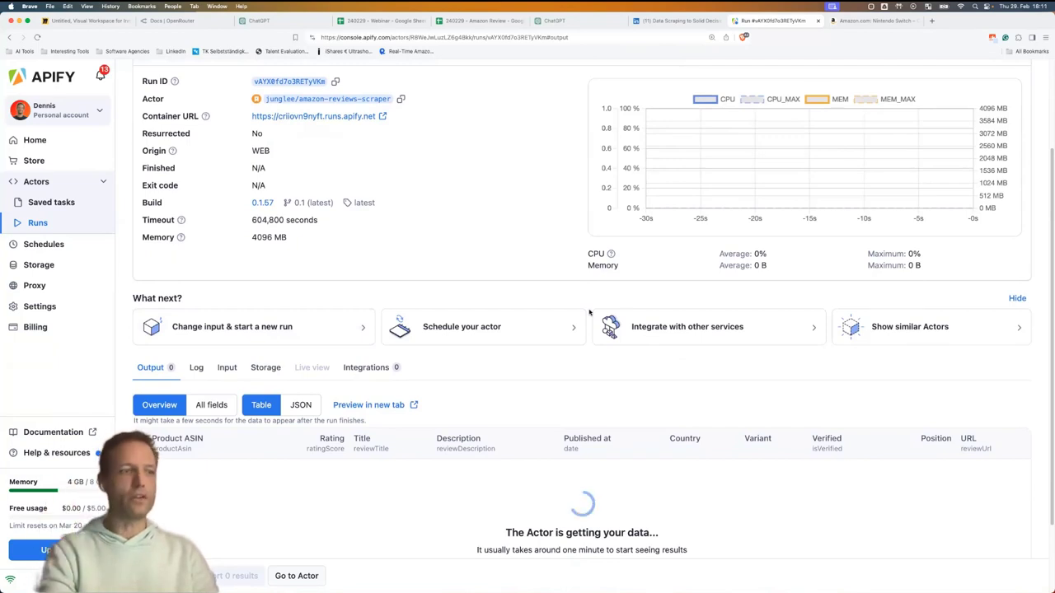
scroll(589, 313, up, 2)
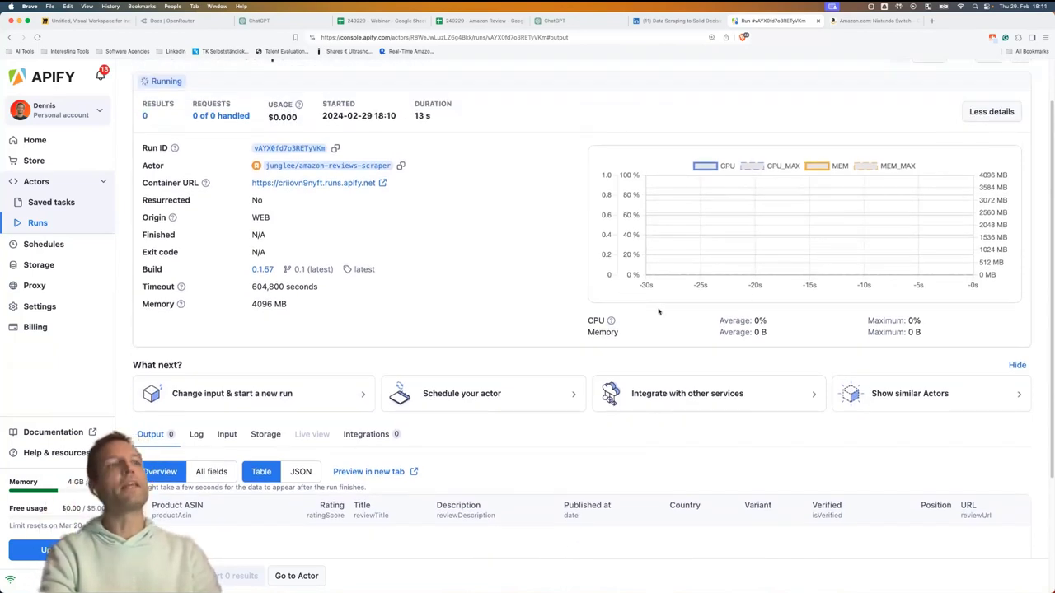
scroll(658, 311, down, 3)
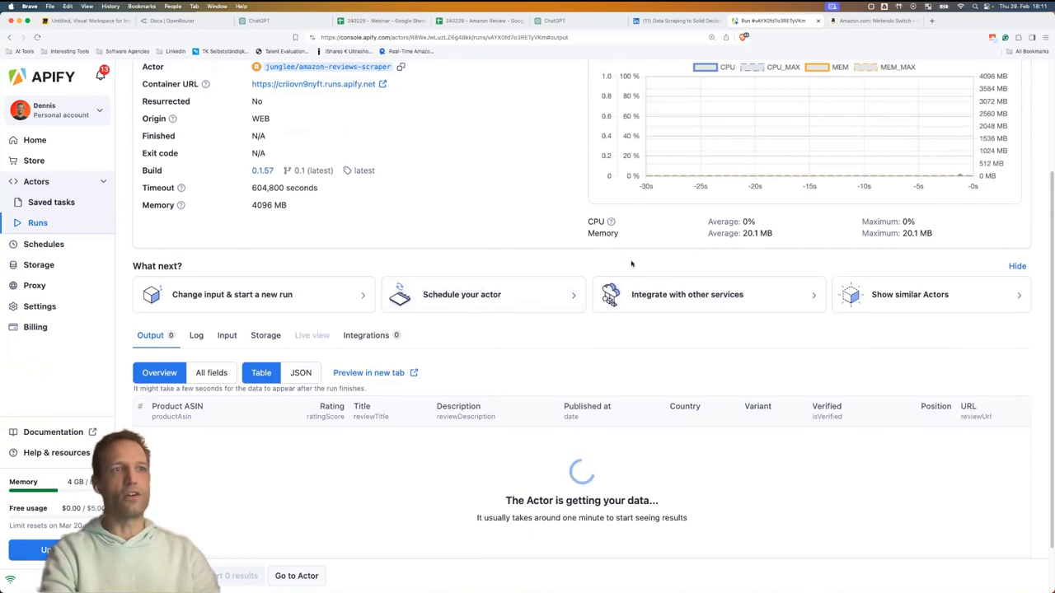
scroll(634, 255, up, 1)
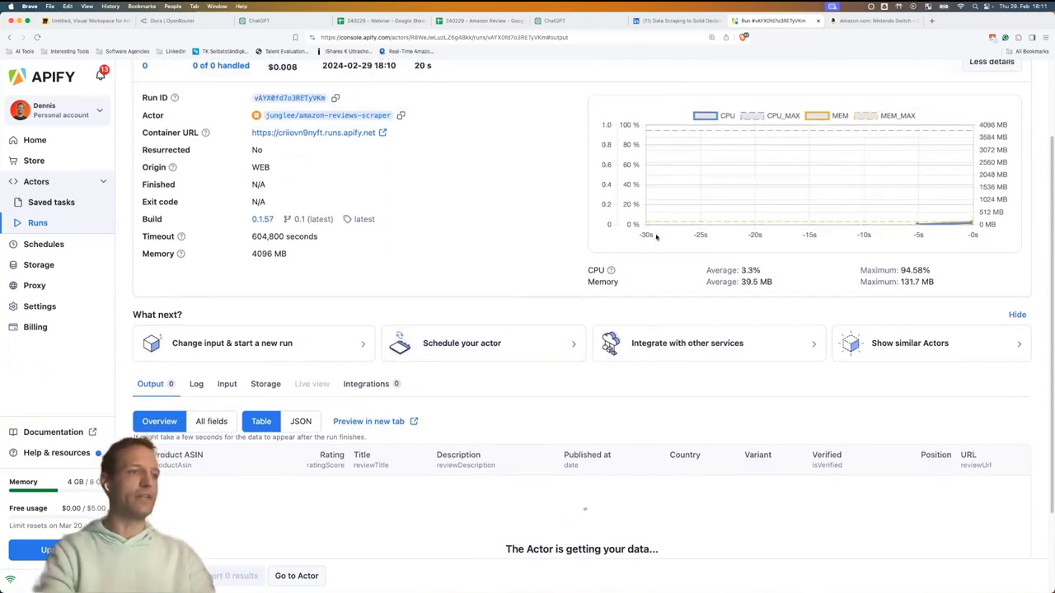
scroll(447, 219, up, 3)
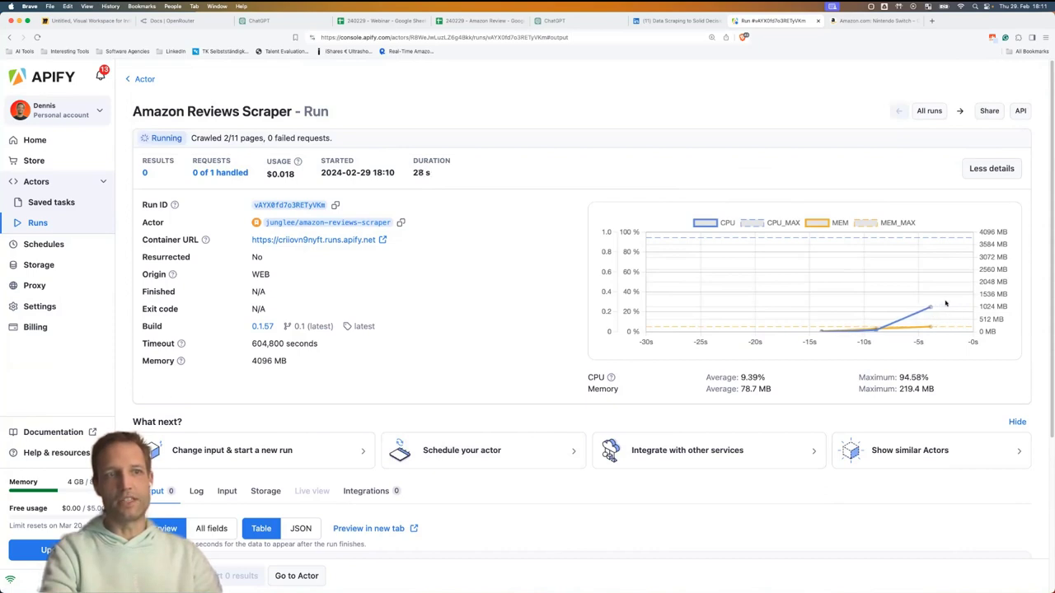
click(39, 223)
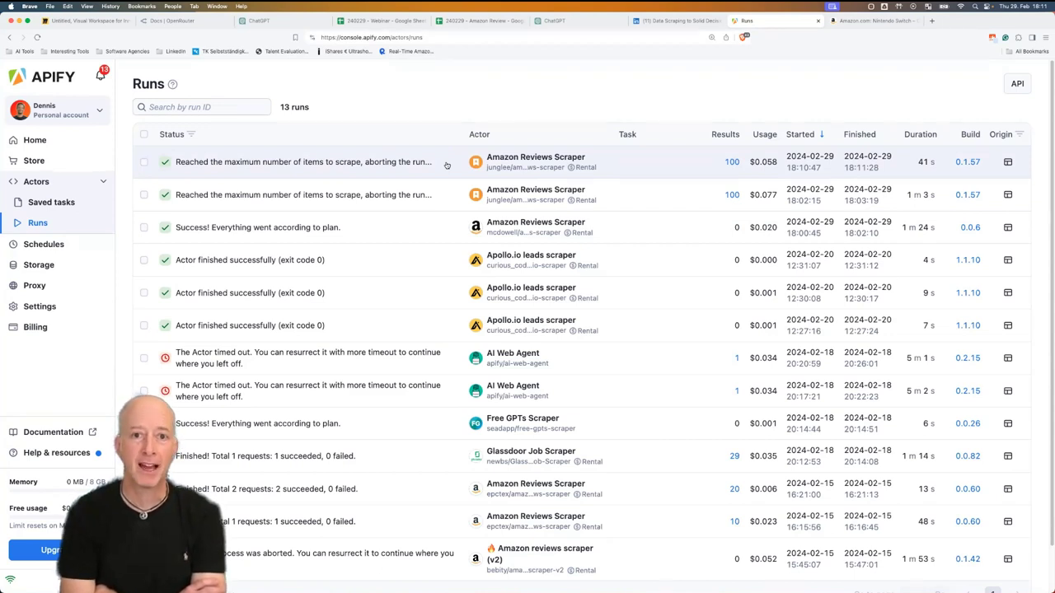
Search the Apify Store for "g2" Actors, then for "airbnb" Actors.
click(65, 164)
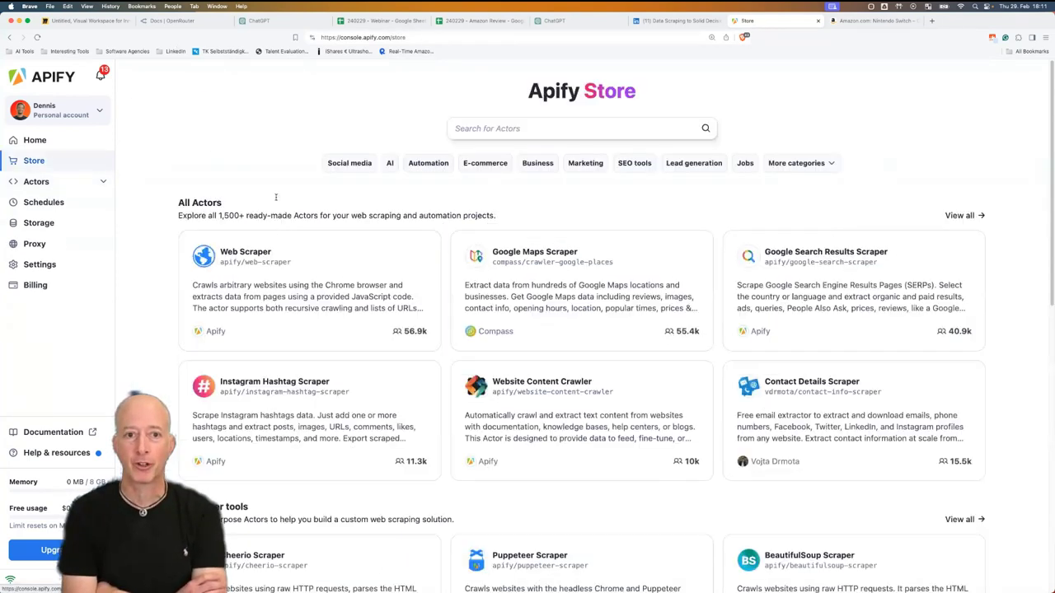
click(542, 128)
text(g2)
key(Return)
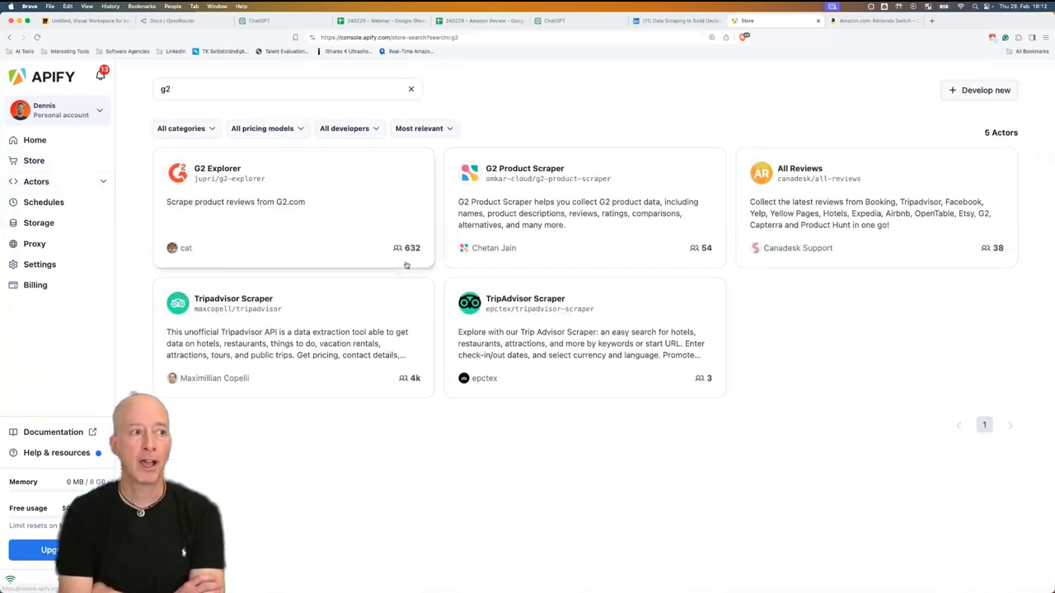
click(219, 88)
text(airbnb)
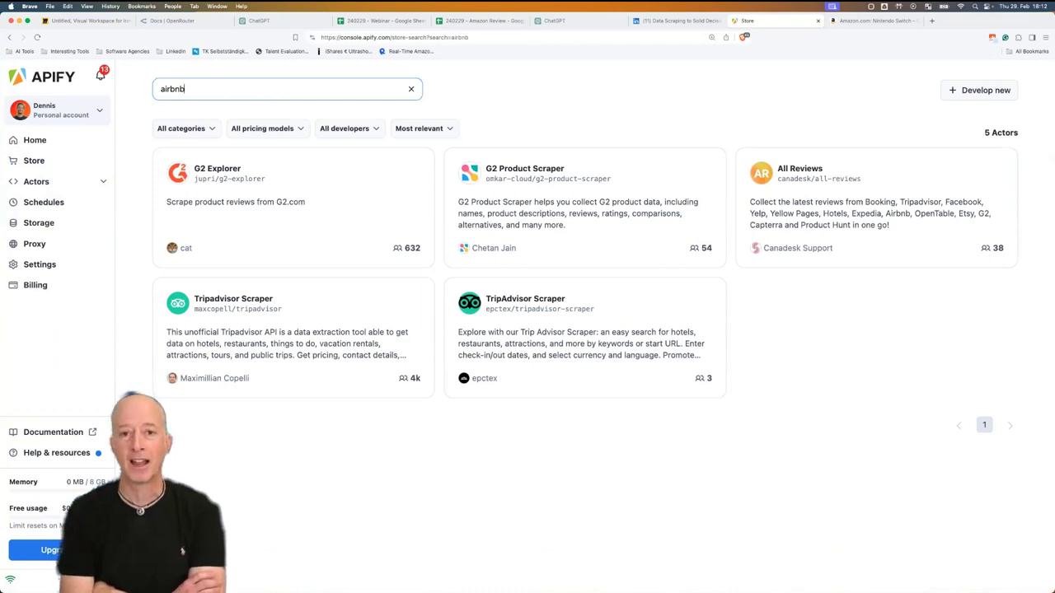
Clear the search term and browse the full list of Actors in the Store.
click(213, 87)
key(BackSpace)
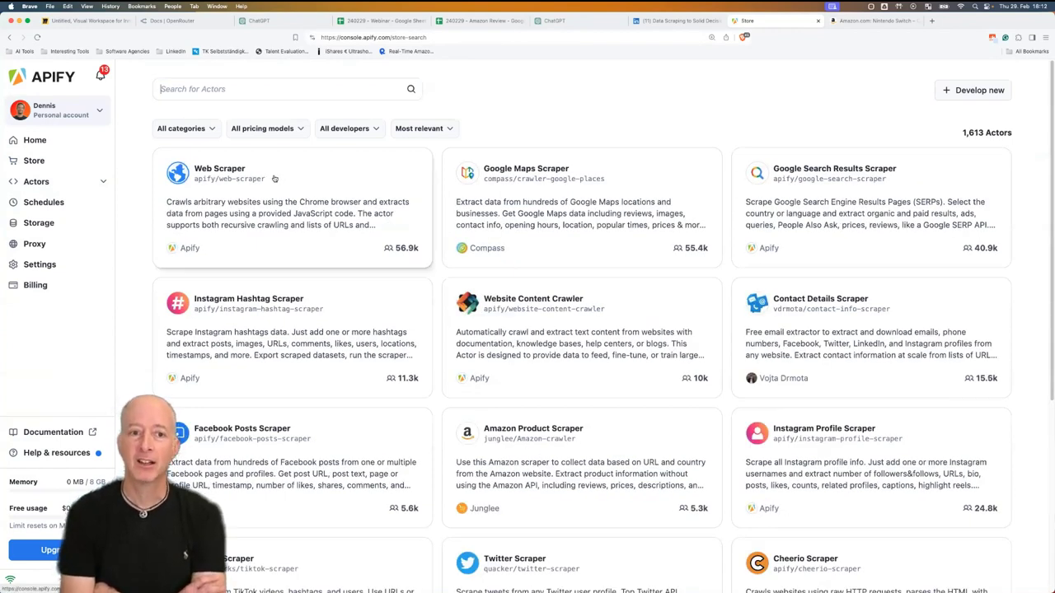
scroll(272, 196, down, 5)
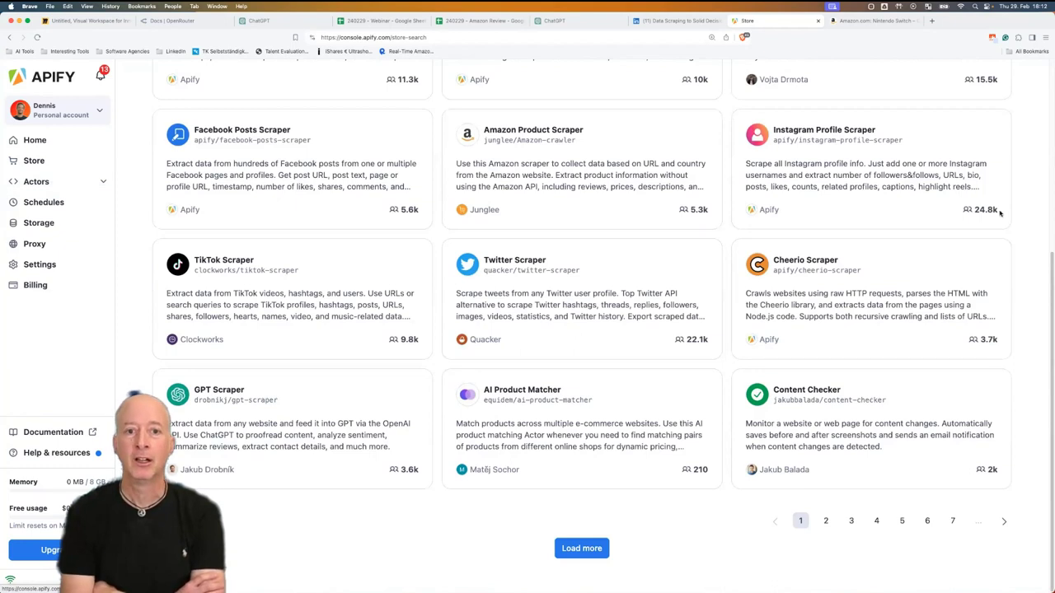
scroll(696, 343, up, 5)
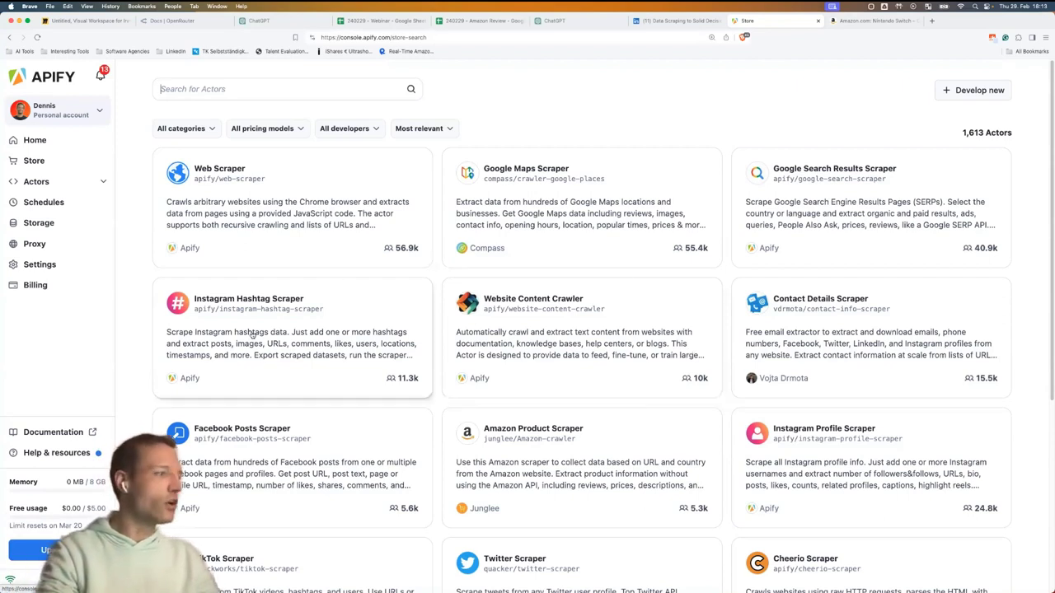
scroll(387, 366, down, 15)
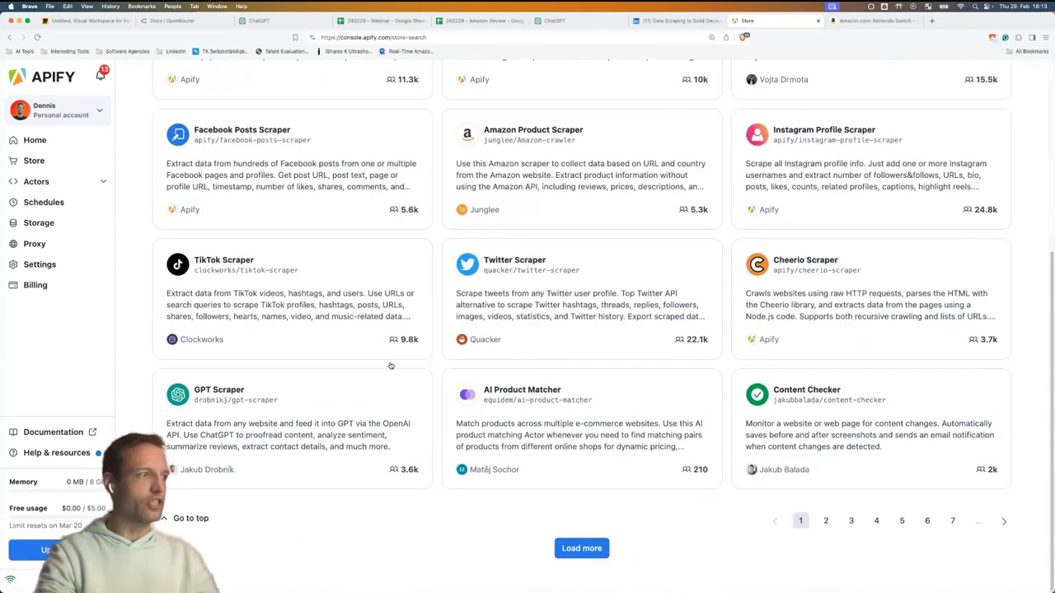
scroll(390, 365, up, 15)
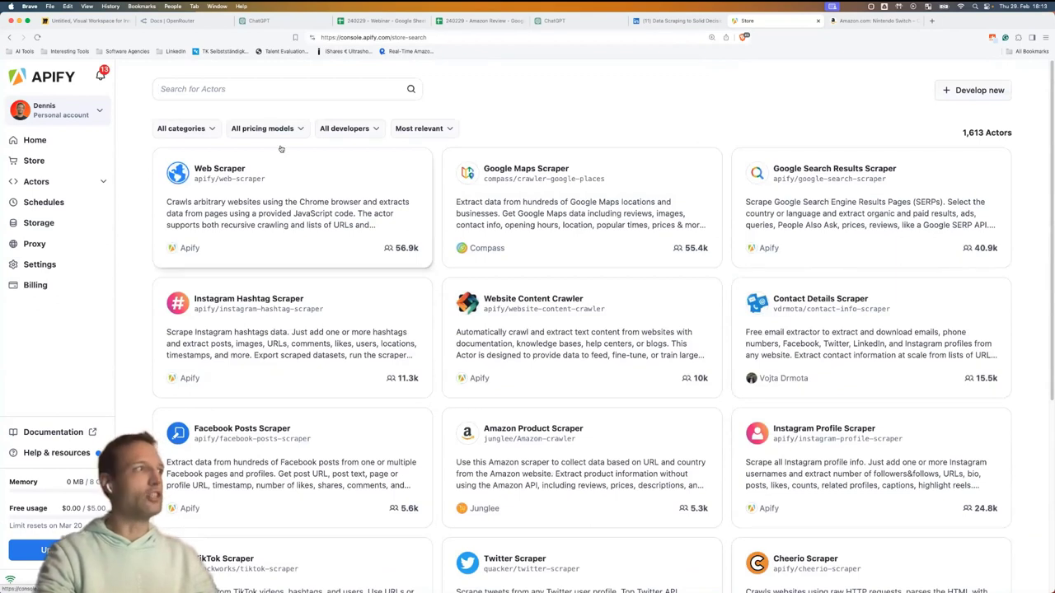
Search the Store for "g2" and then for "producthunt" Actors.
click(264, 97)
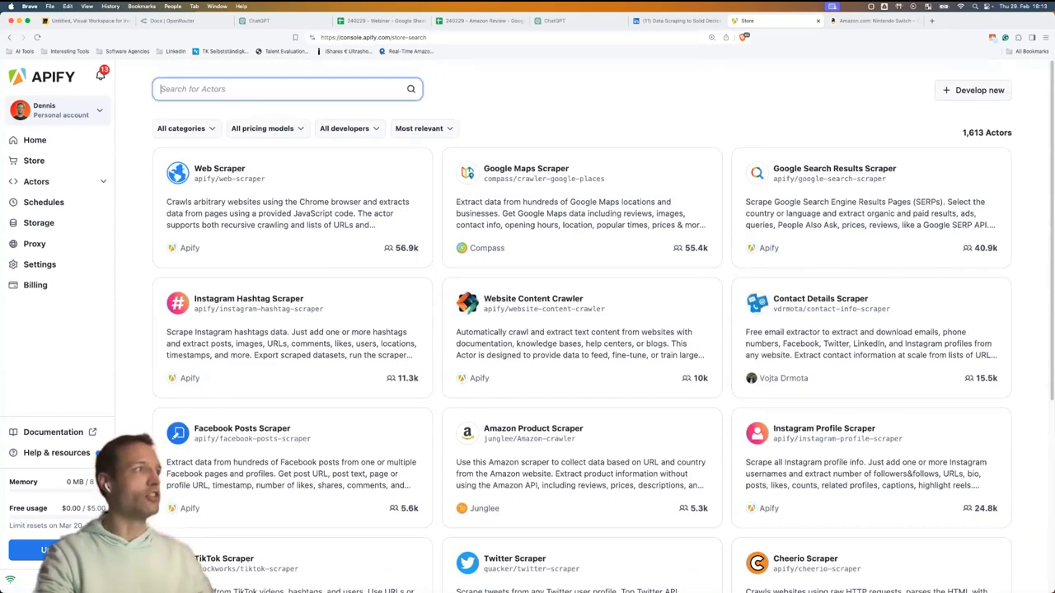
text(g2)
key(super+a)
text(pr)
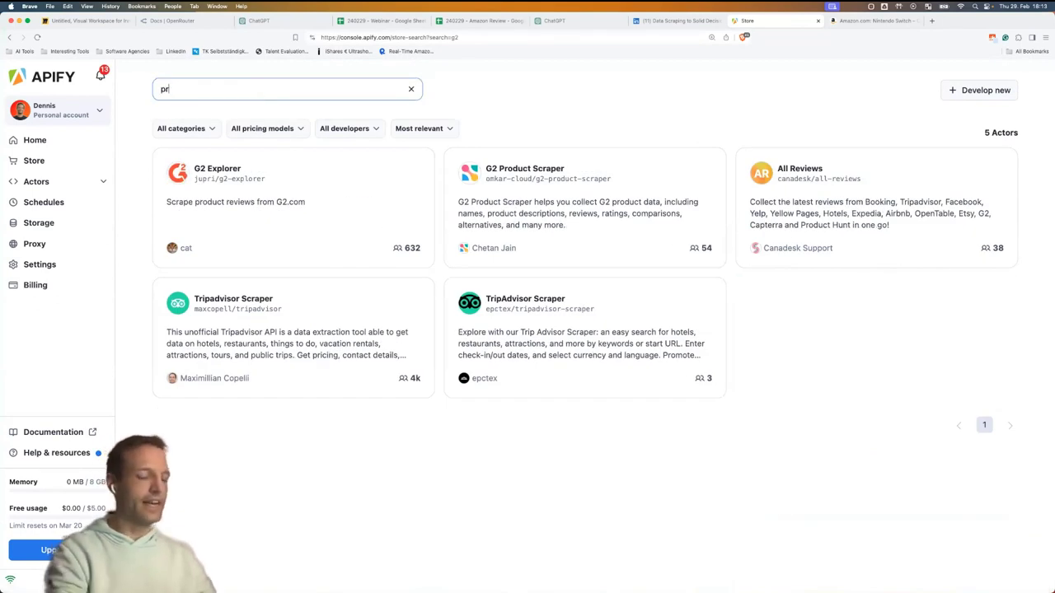
text(oducthunt)
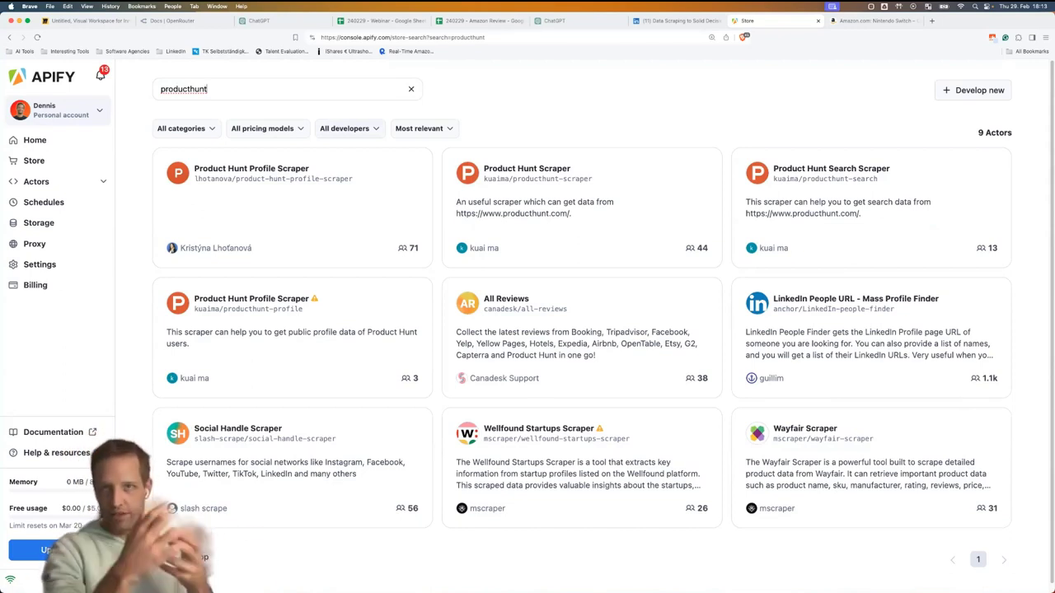
Clear the "producthunt" search to return to the complete Actor list.
double_click(332, 87)
click(410, 88)
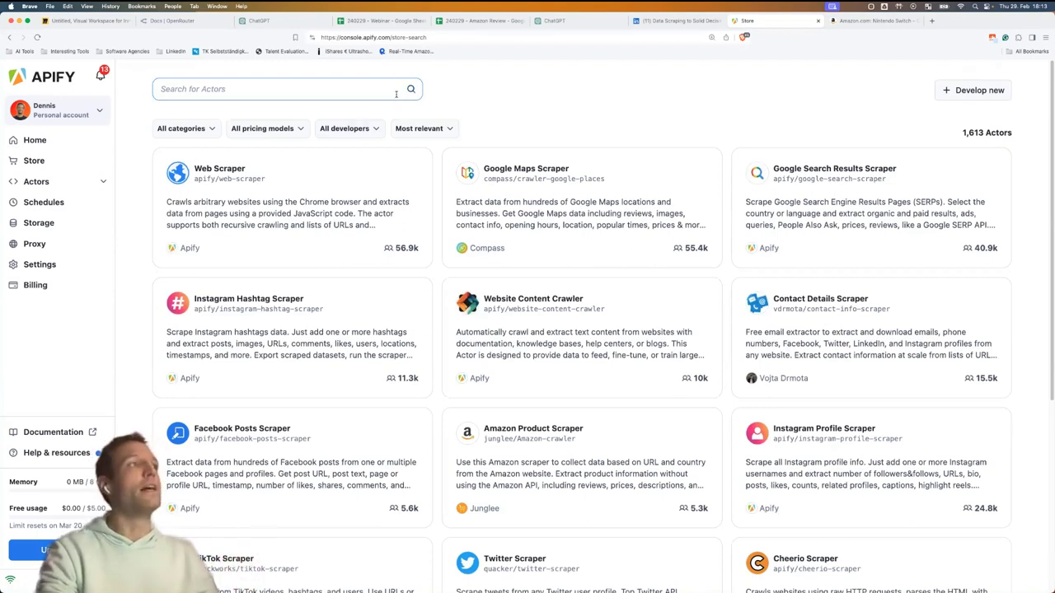
click(404, 52)
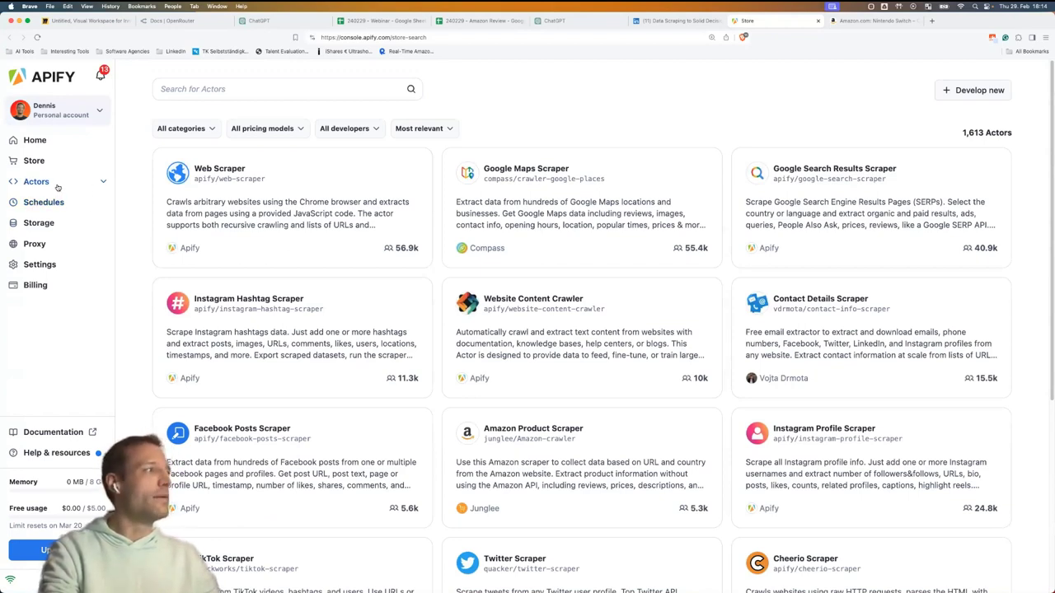
Download all items of the most recent Amazon Reviews Scraper run's dataset in CSV format.
click(56, 183)
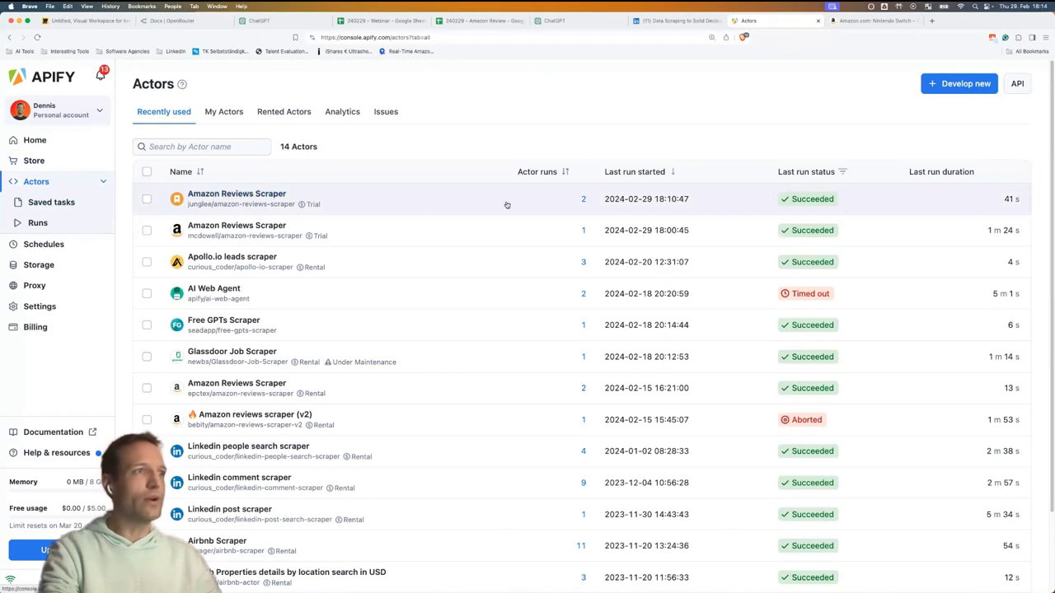
click(37, 222)
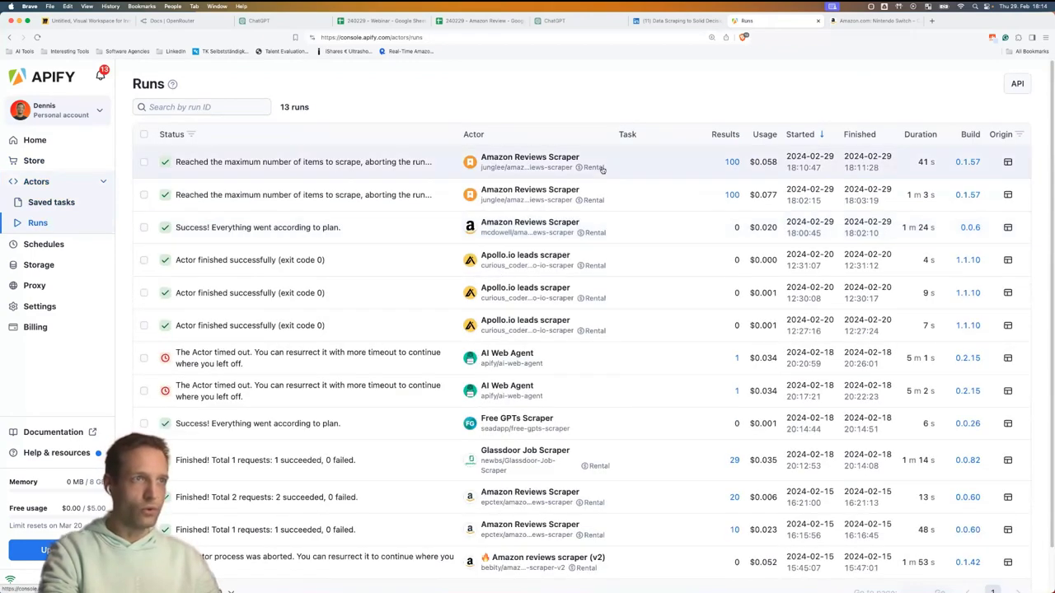
click(732, 162)
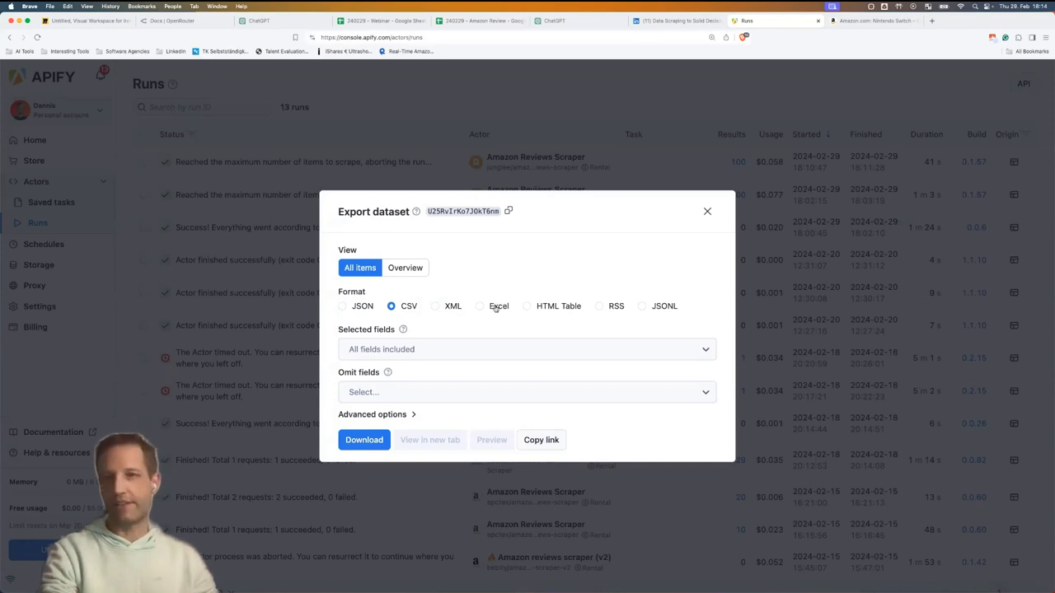
click(376, 439)
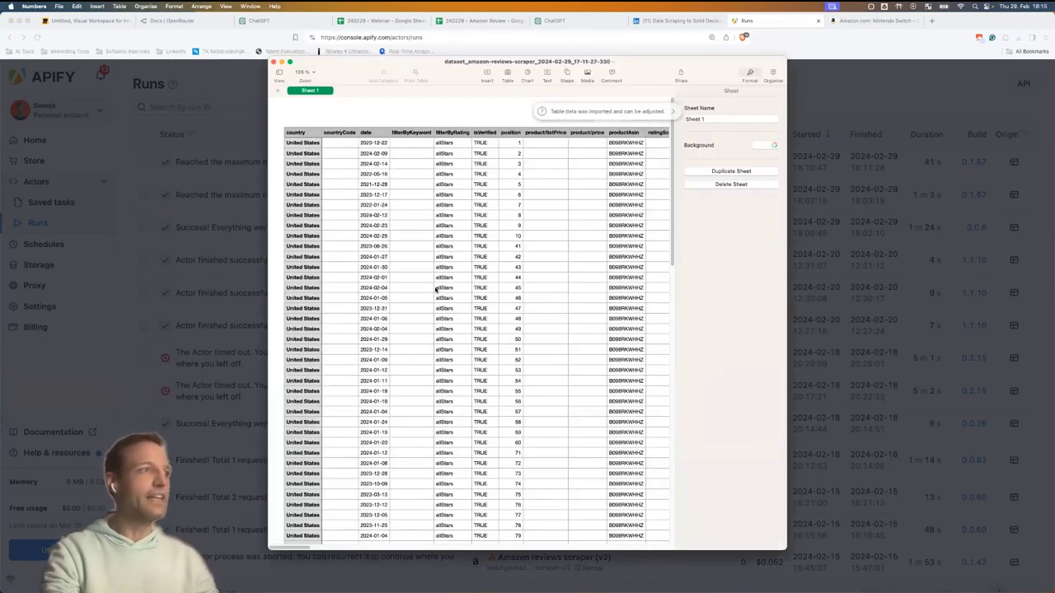
Examine the rows and columns of the downloaded reviews dataset in Numbers.
click(436, 288)
key(Left)
key(Left)
key(Left)
key(Right)
key(Right)
key(Right)
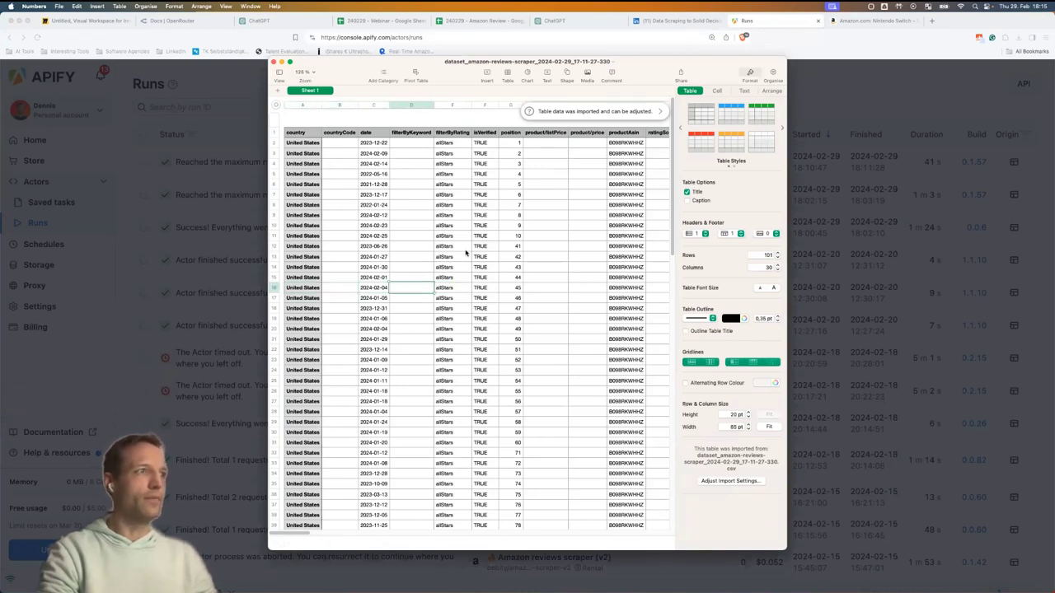
Look through the remaining columns of the reviews table, from filterByRating across to variant.
key(Right)
key(Right)
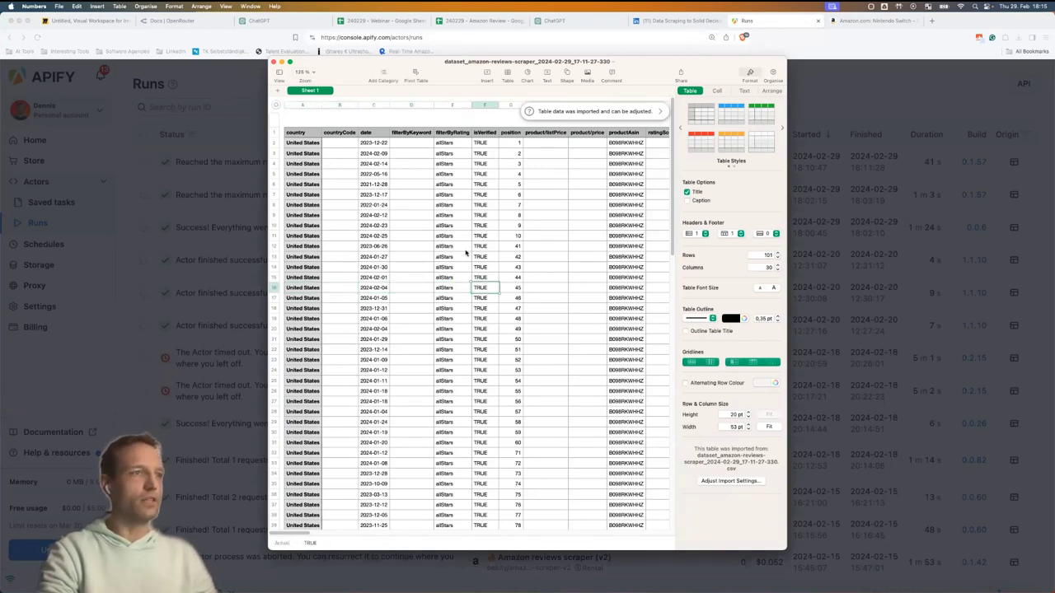
key(Right)
key(Left)
key(Left)
key(Right)
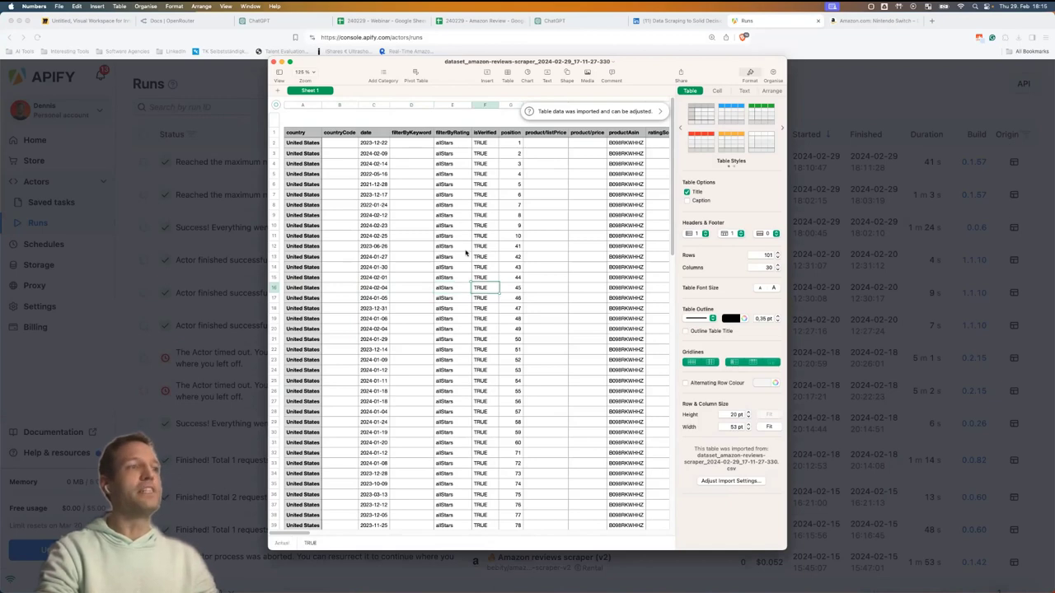
key(Right)
key(Right)
key(Right)
key(Right)
key(Right)
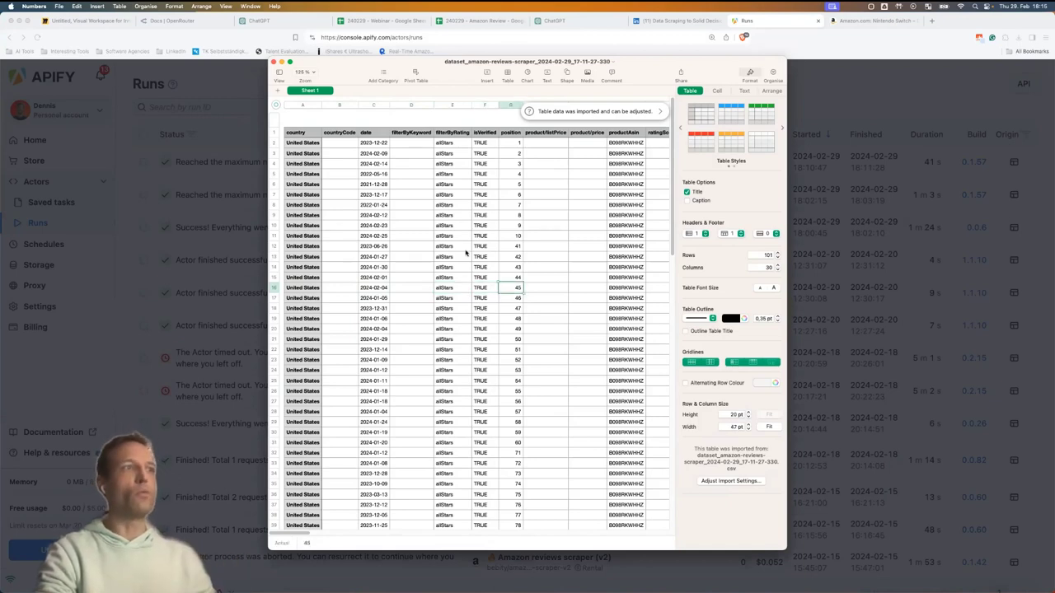
key(Right)
key(Right)
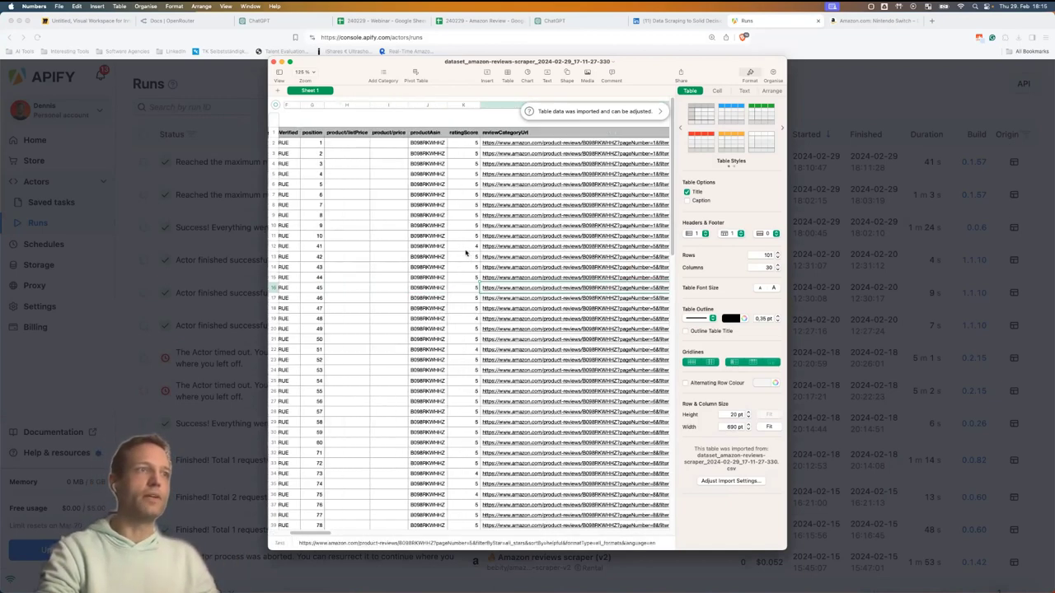
key(Right)
key(Right)
key(Right)
key(Right)
key(Right)
key(Right)
key(Right)
key(Right)
key(Right)
key(Right)
key(Right)
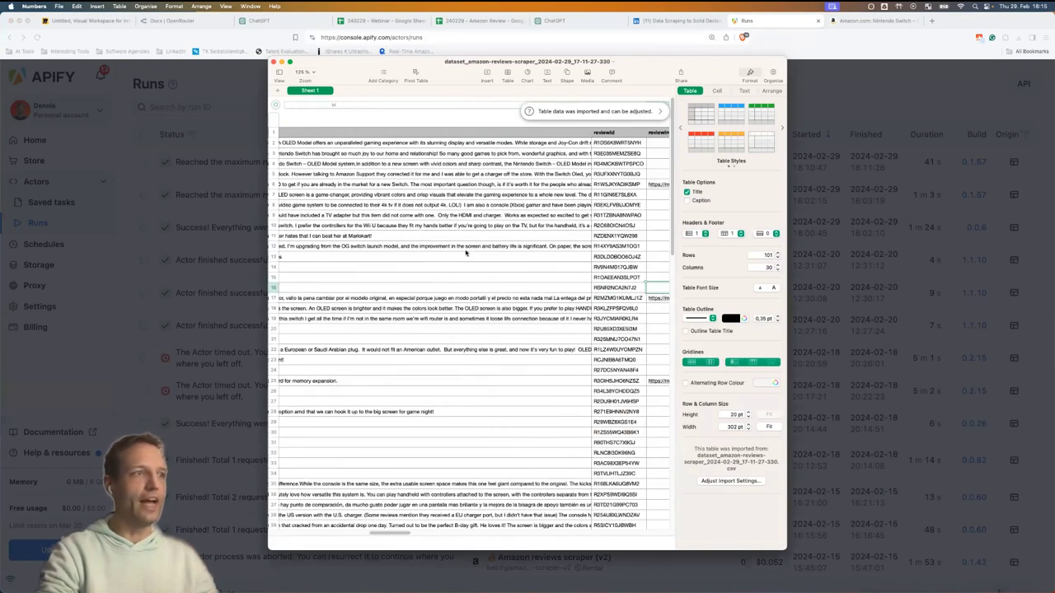
key(Right)
key(Right)
key(Right)
key(Right)
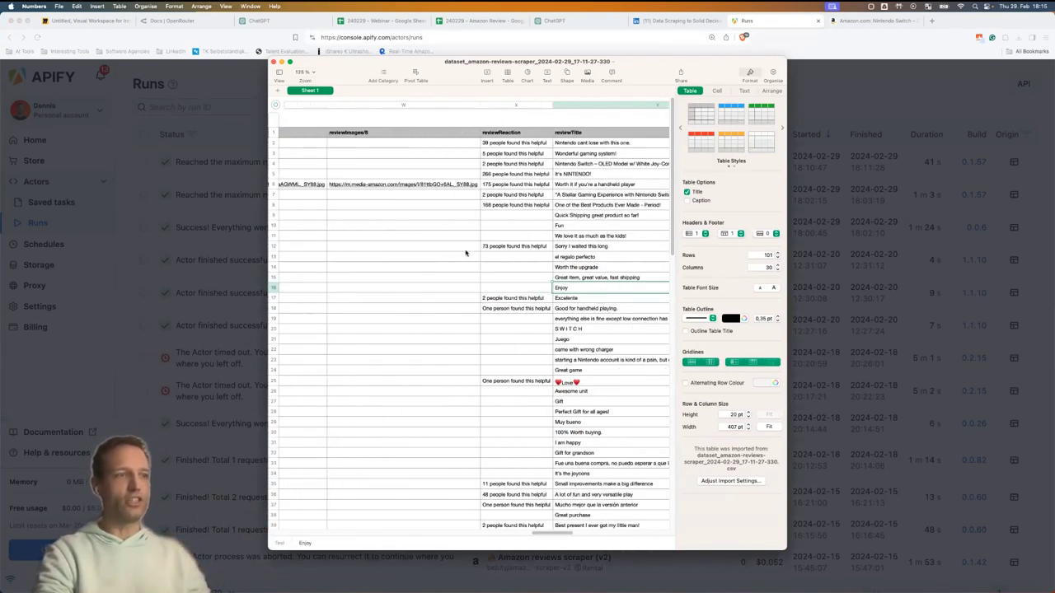
key(Right)
key(Right)
key(Right)
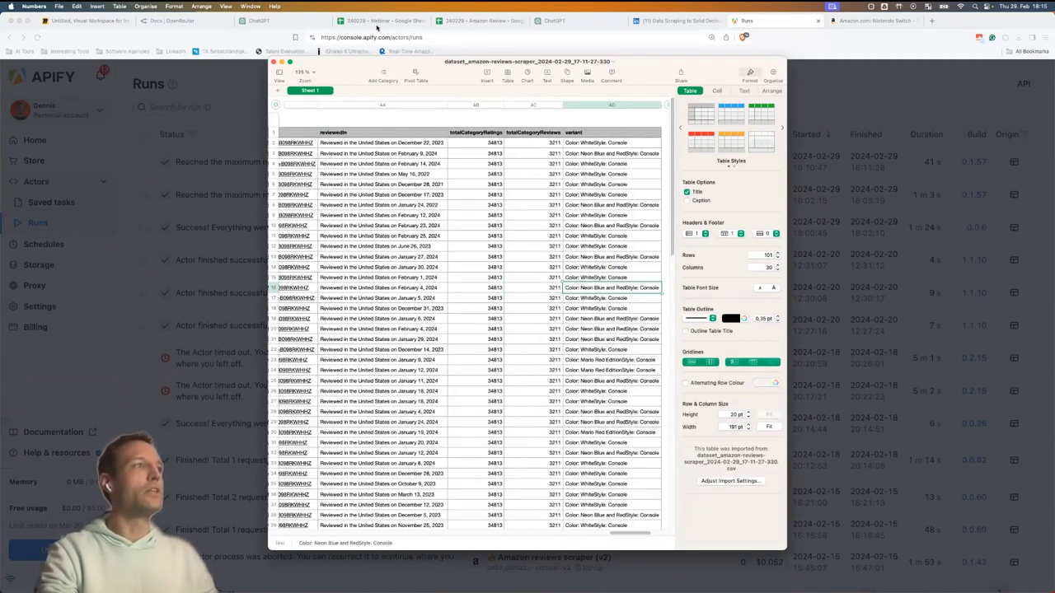
Switch to the "240229 - Webinar" spreadsheet in Google Sheets and set its zoom to 125%.
click(376, 22)
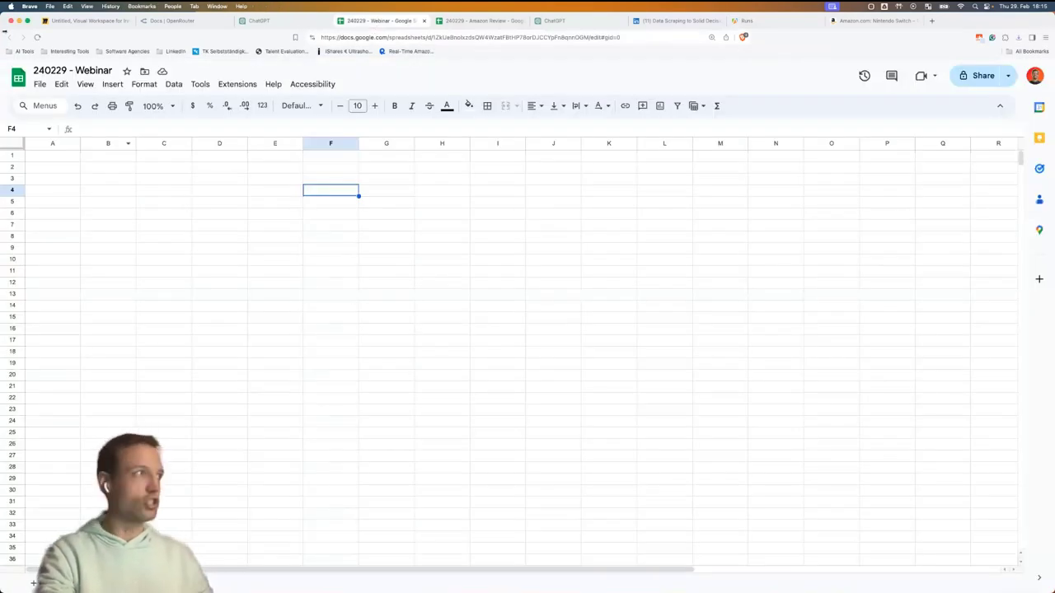
click(172, 107)
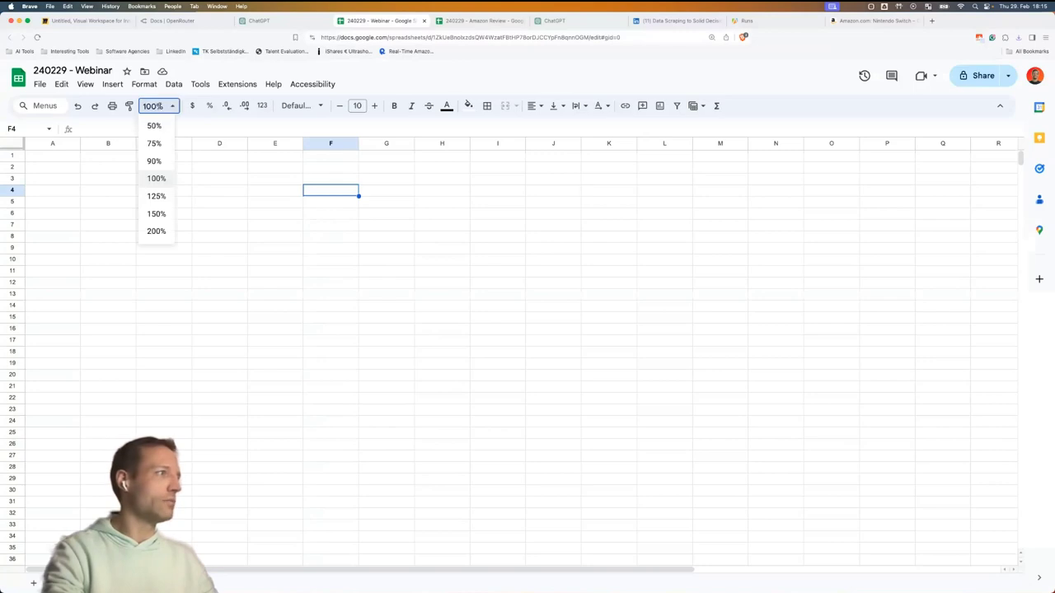
click(156, 196)
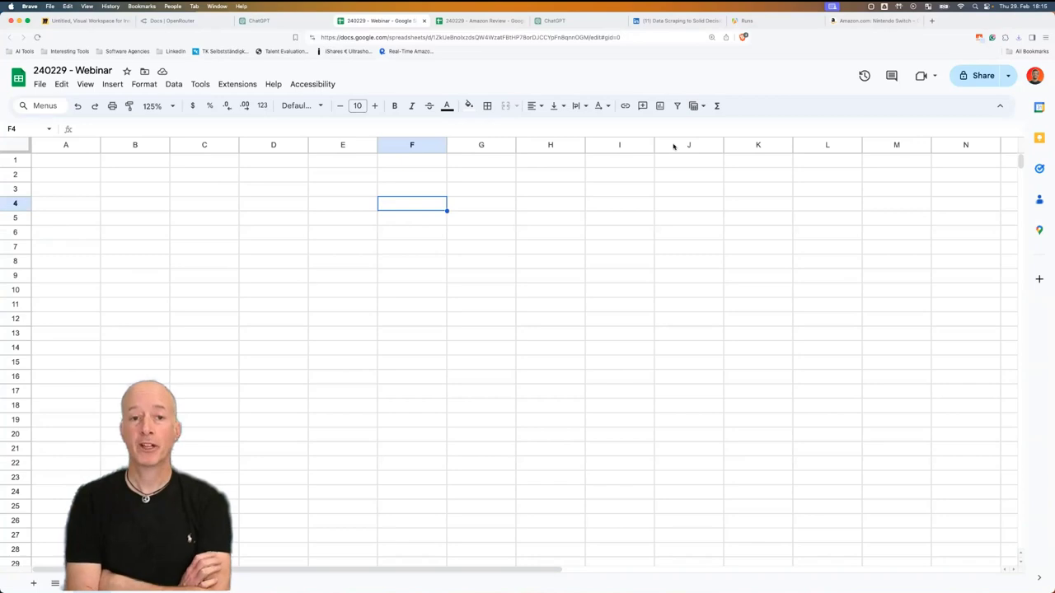
Import dataset_amazon-reviews-scraper_2024-02-29_17-11-27-330.csv by upload, inserting it as a new sheet with automatic separator detection.
click(39, 84)
click(105, 138)
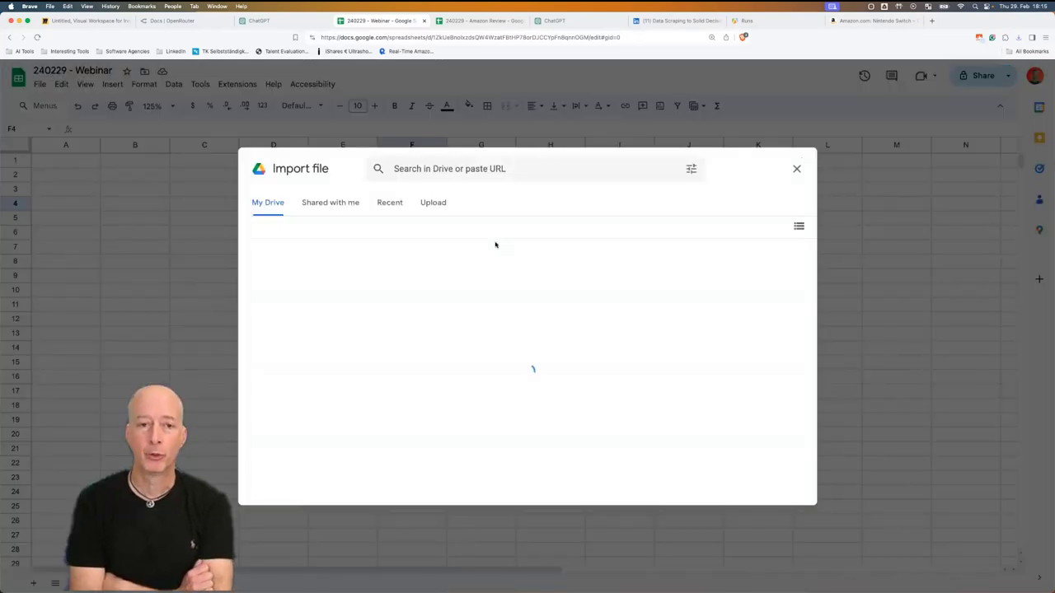
click(436, 206)
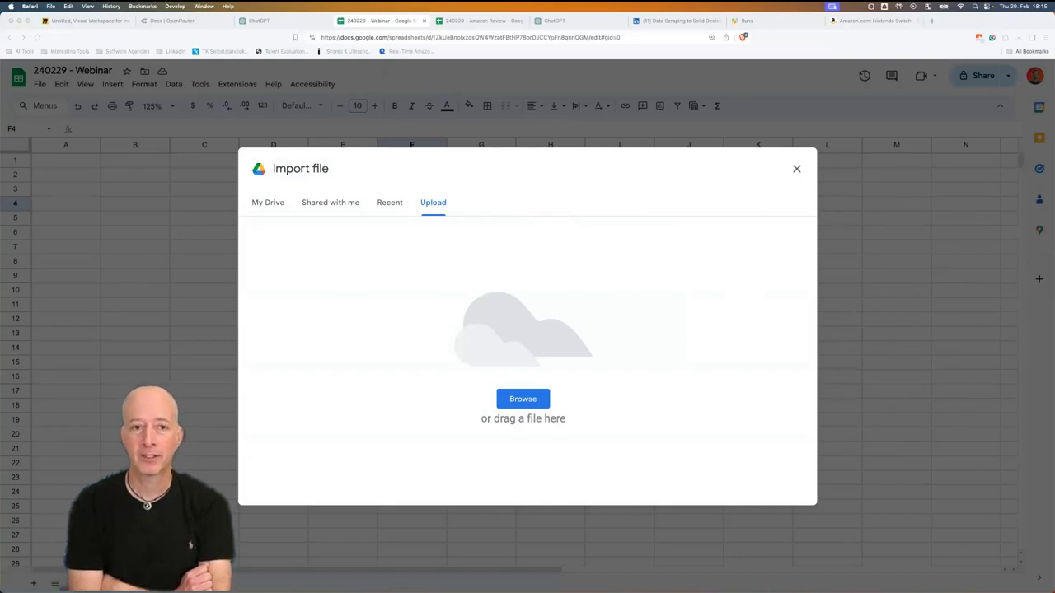
drag(934, 365, 654, 347)
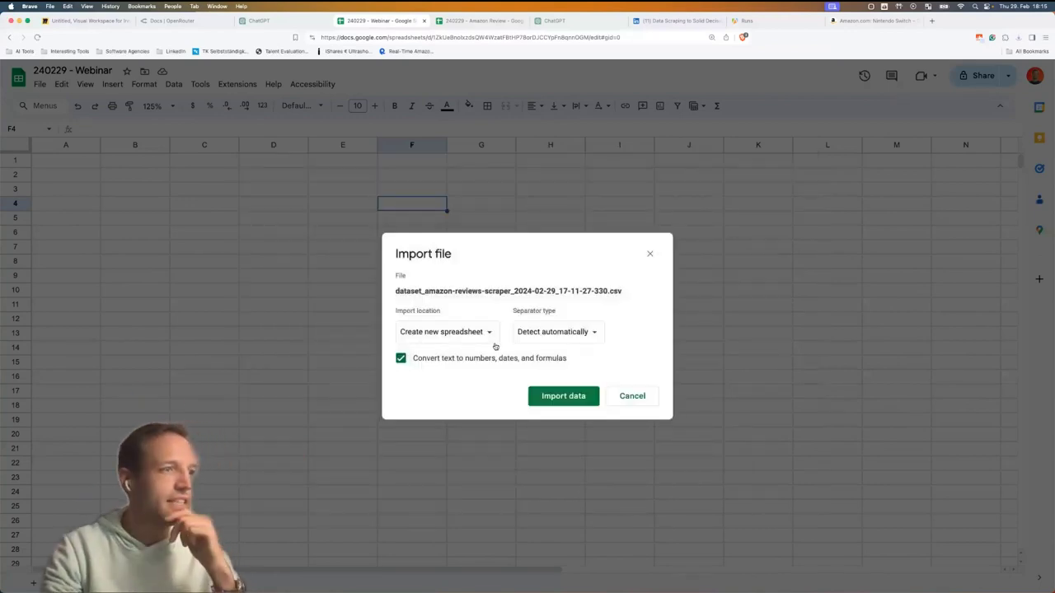
click(450, 332)
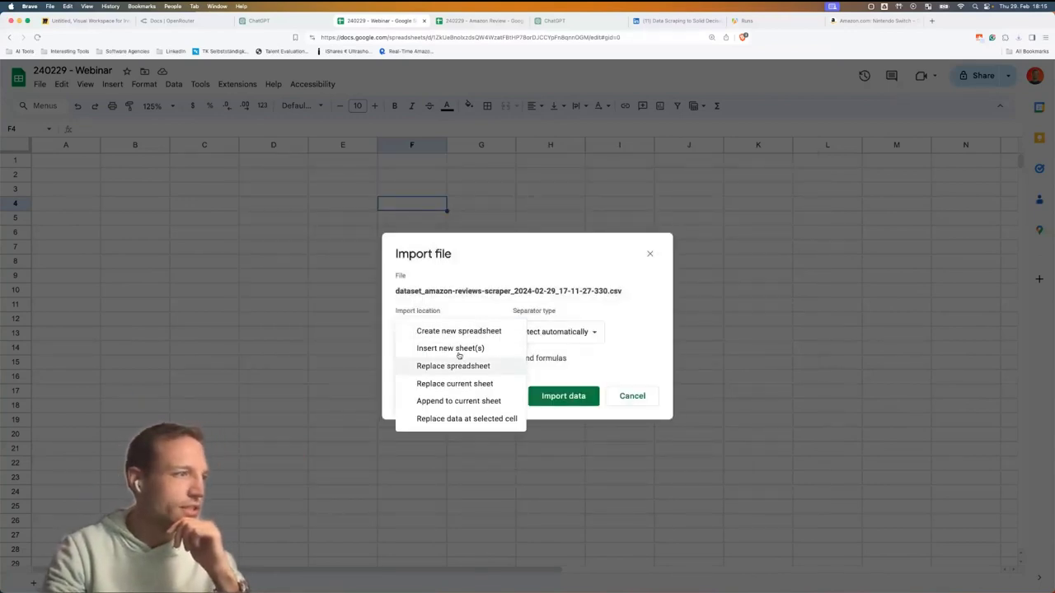
click(459, 348)
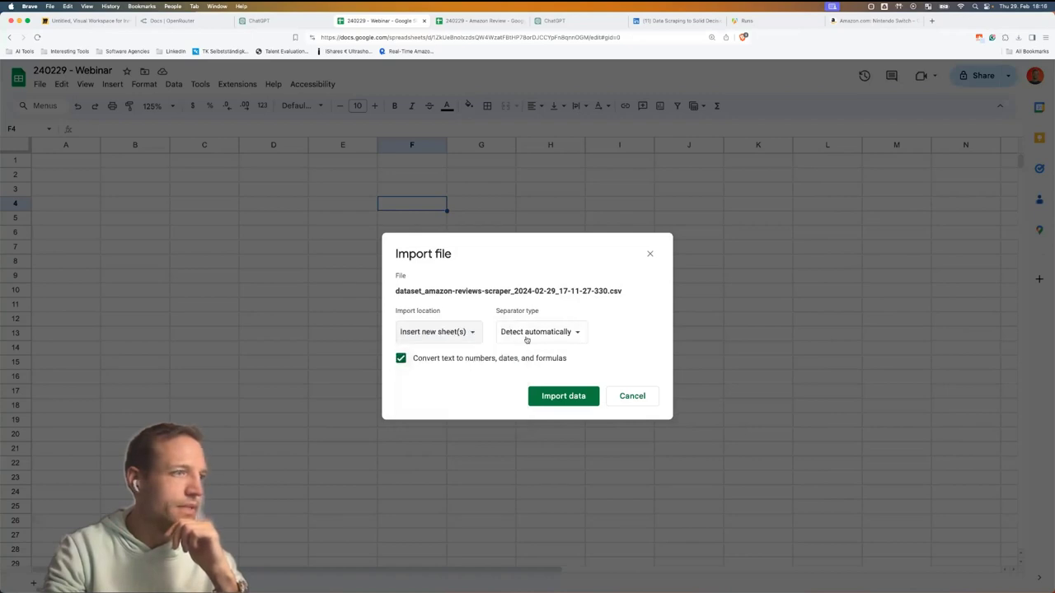
click(563, 396)
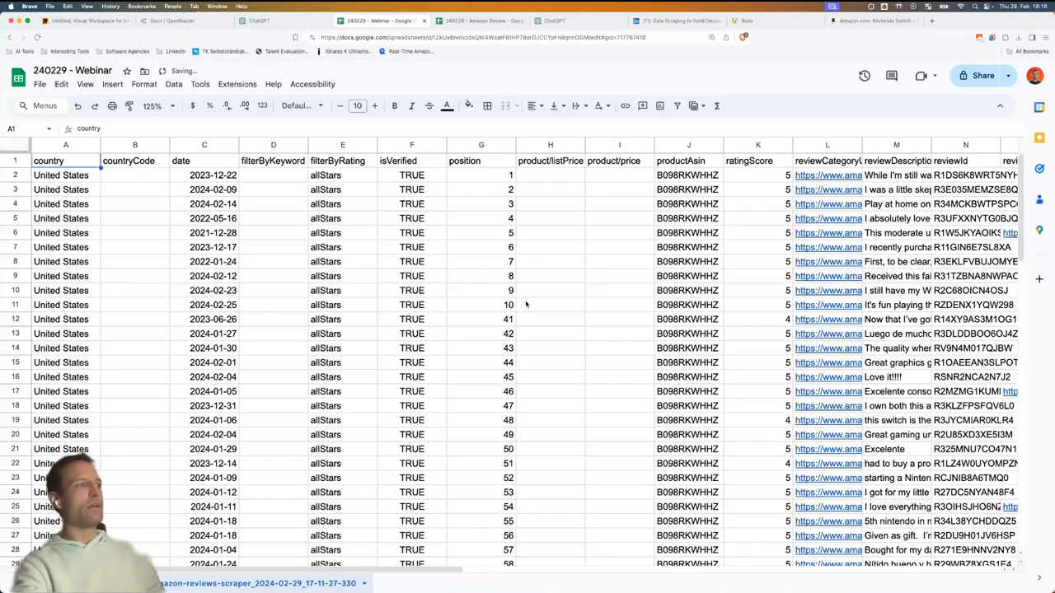
Widen the reviewDescription column of the imported sheet so more of each review text fits.
click(528, 305)
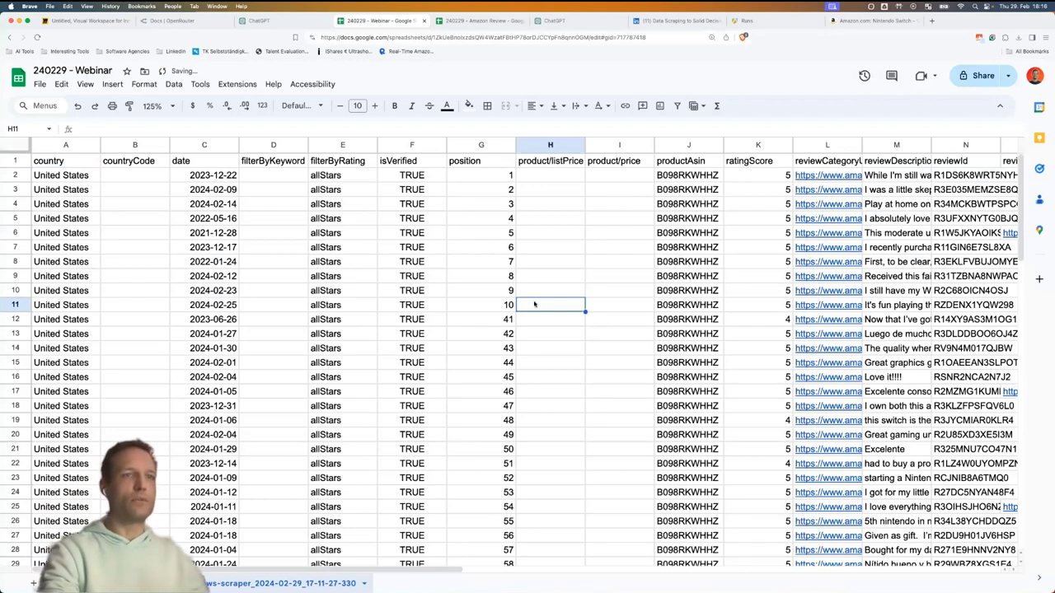
click(544, 276)
click(519, 295)
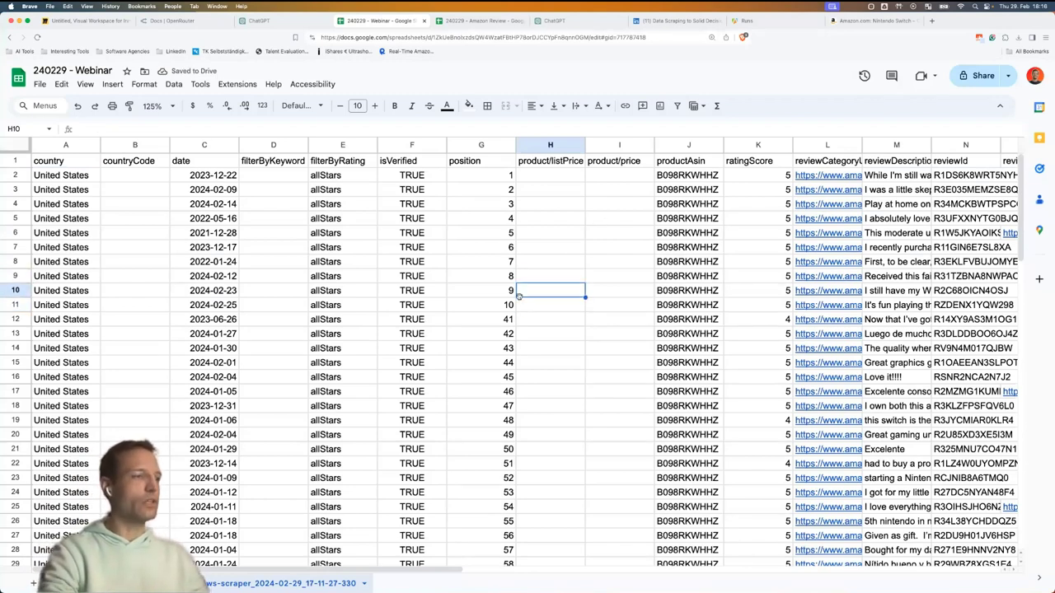
key(Right)
key(Right)
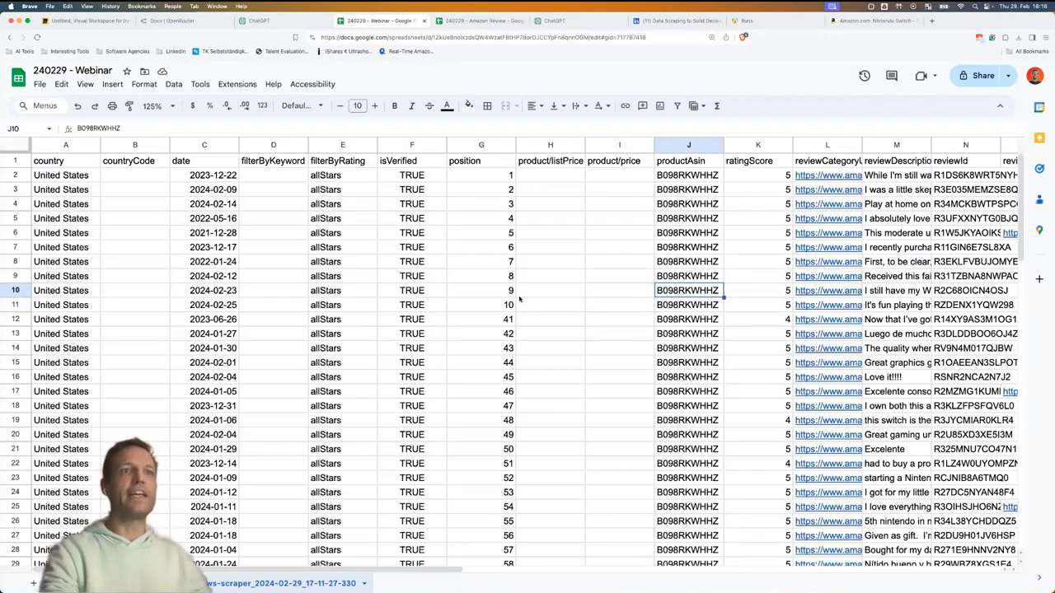
drag(932, 145, 979, 145)
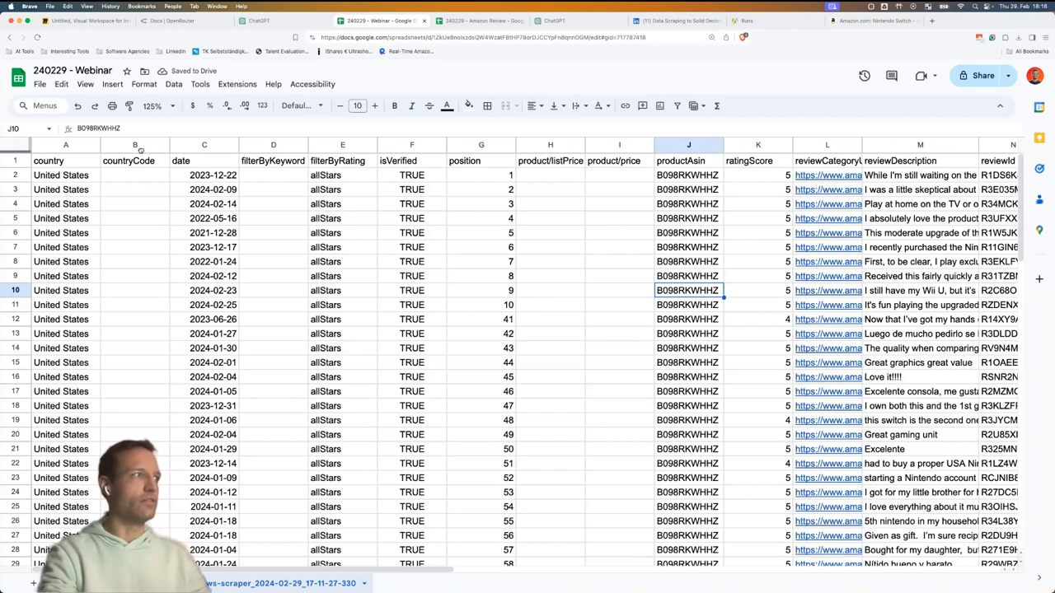
Delete the countryCode, product/listPrice, product/price and productAsin columns.
click(143, 144)
key(super+alt+minus)
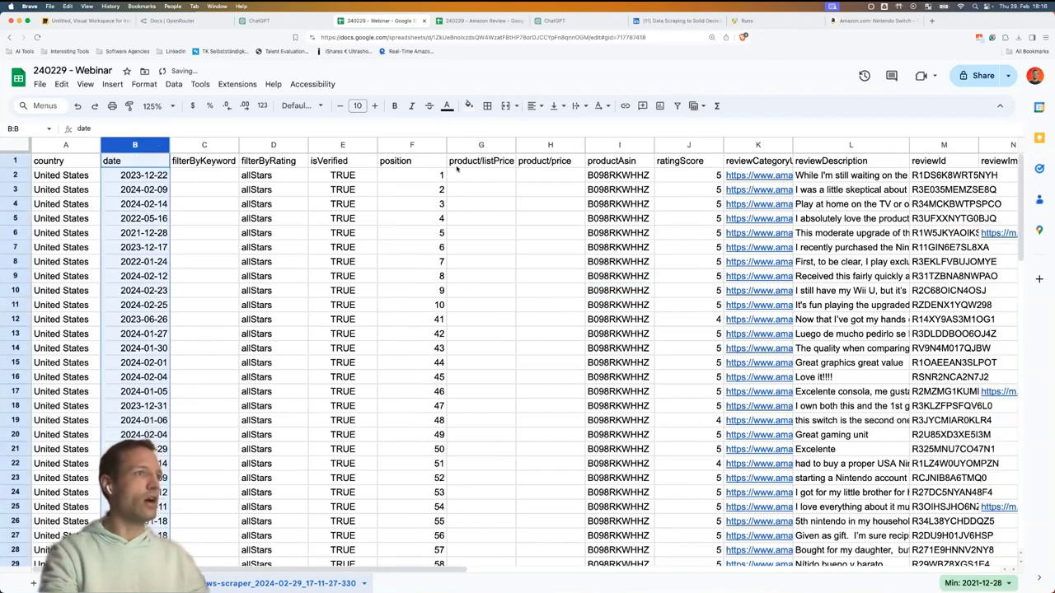
click(478, 146)
shift+click(532, 145)
key(super+alt+minus)
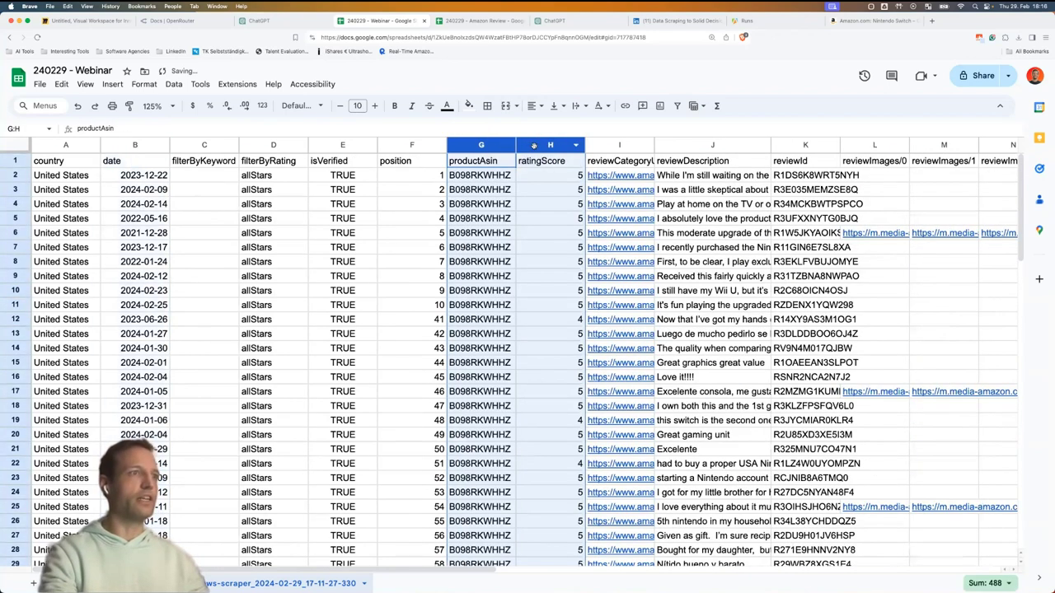
click(492, 145)
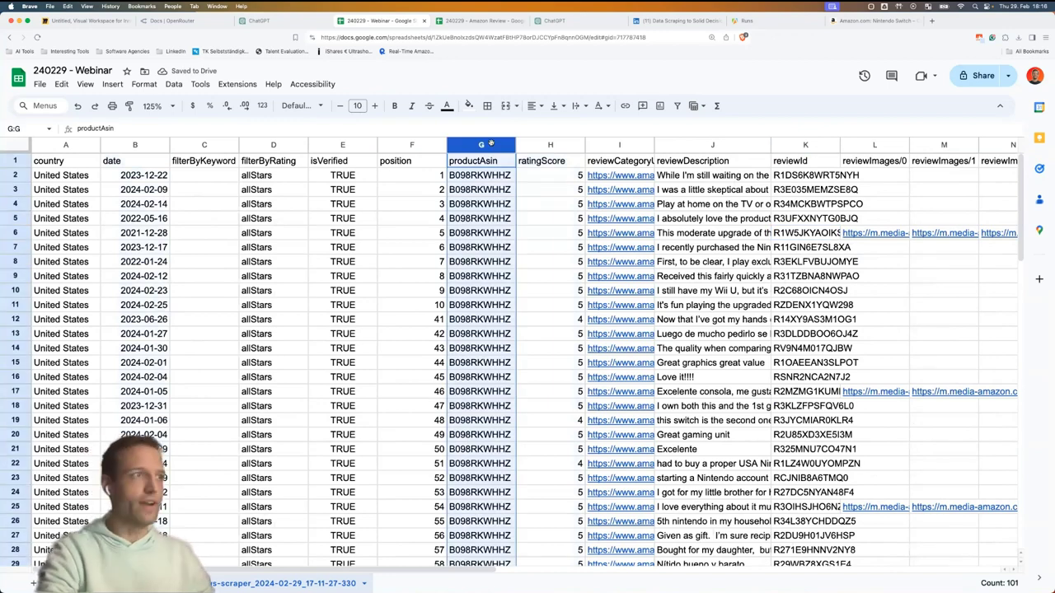
key(super+alt+minus)
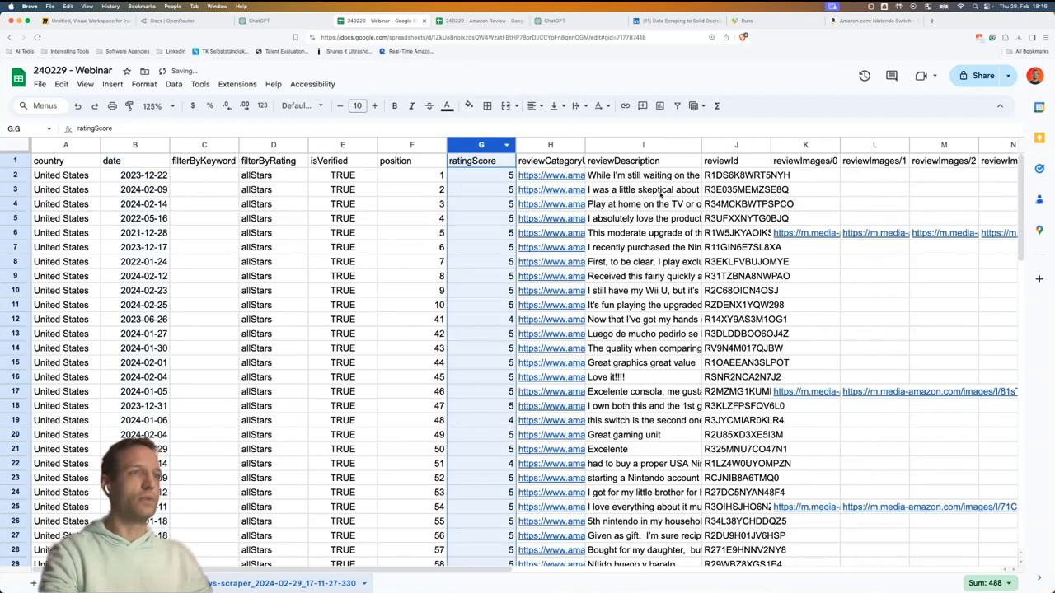
Delete the reviewId, reviewImages and reviewReaction columns between reviewDescription and reviewTitle.
click(743, 145)
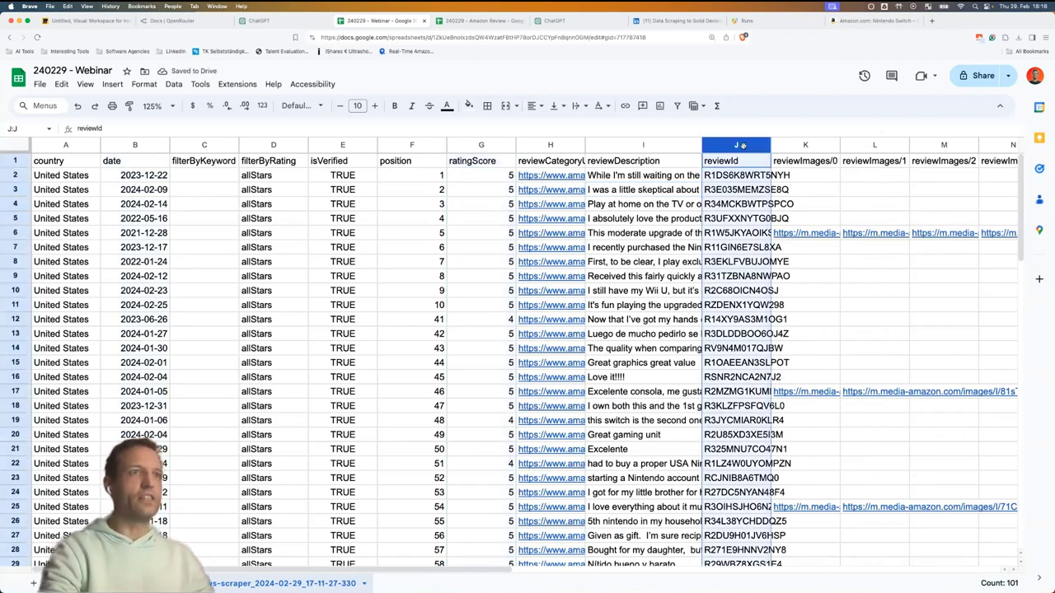
key(super+alt+minus)
key(super+alt+minus)
key(super+alt+minus)
key(super+alt+minus)
key(super+alt+minus)
key(super+alt+minus)
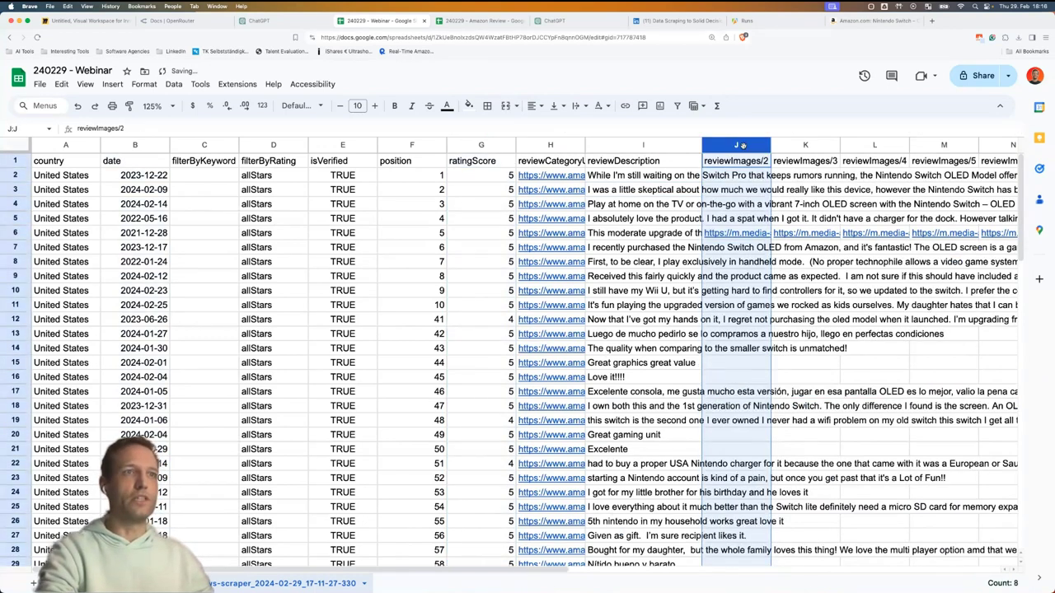
key(super+alt+minus)
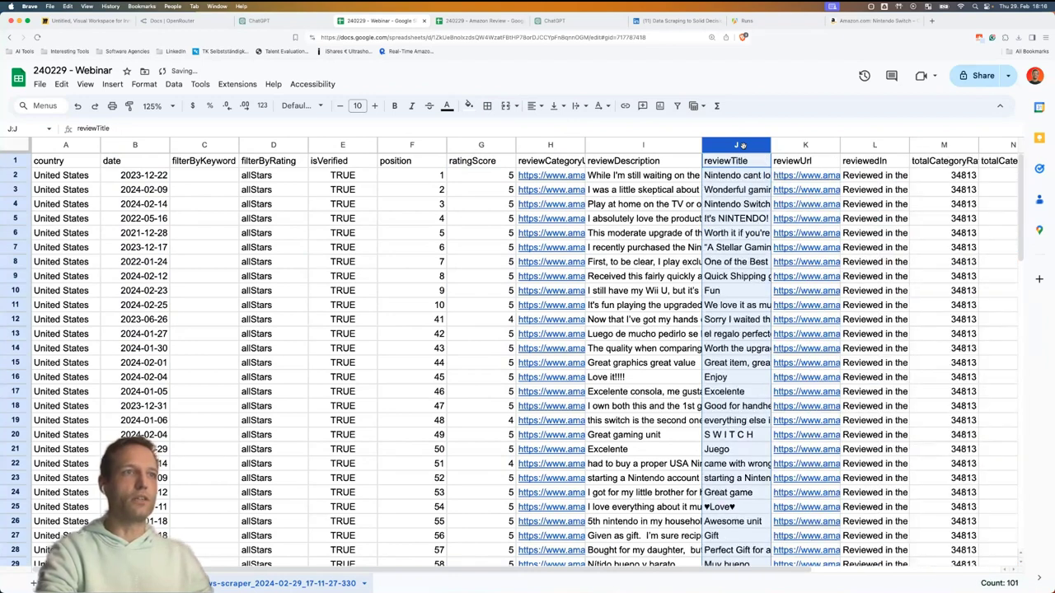
Delete all columns after reviewTitle, from reviewUrl and reviewedIn through the category totals and variant.
click(805, 145)
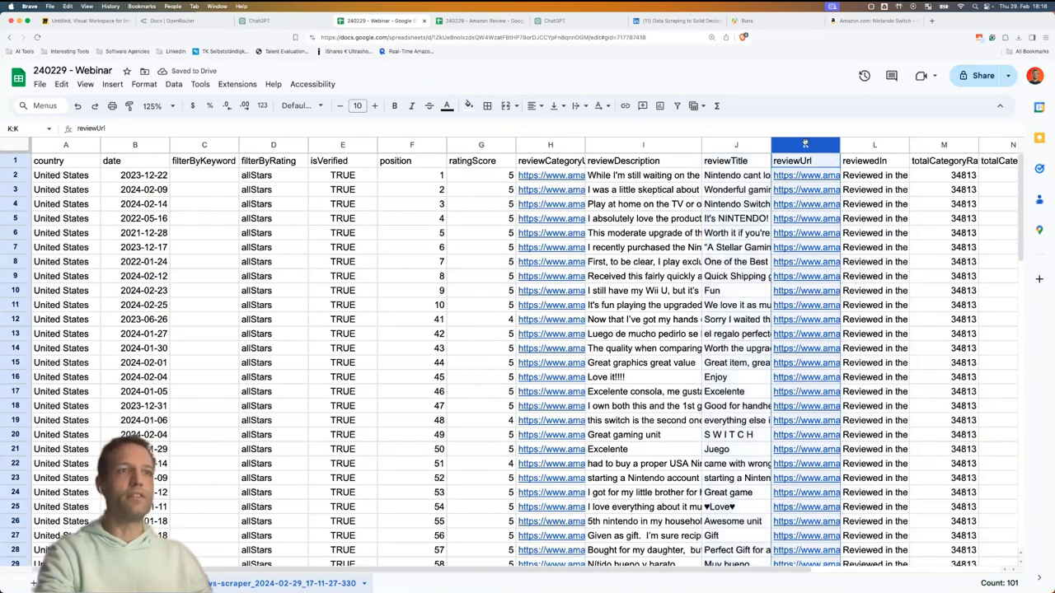
key(super+alt+minus)
key(super+alt+minus)
key(super+alt+minus)
key(super+alt+minus)
key(super+alt+minus)
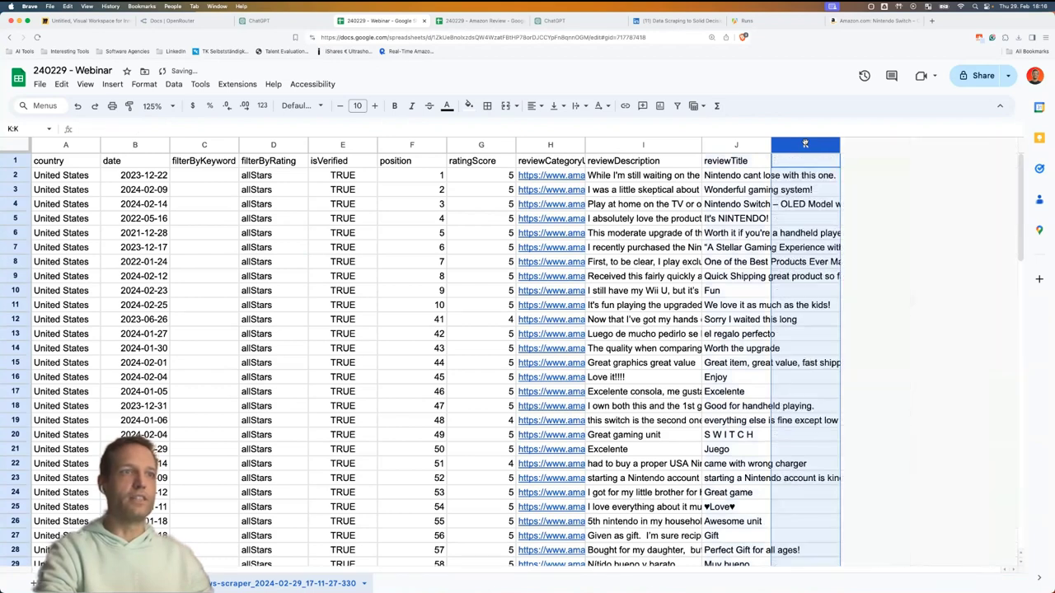
Delete the filterByKeyword and filterByRating columns.
click(243, 146)
key(super+alt+minus)
click(219, 145)
key(super+alt+minus)
Widen the reviewTitle column to fit the titles and delete the country column.
click(580, 297)
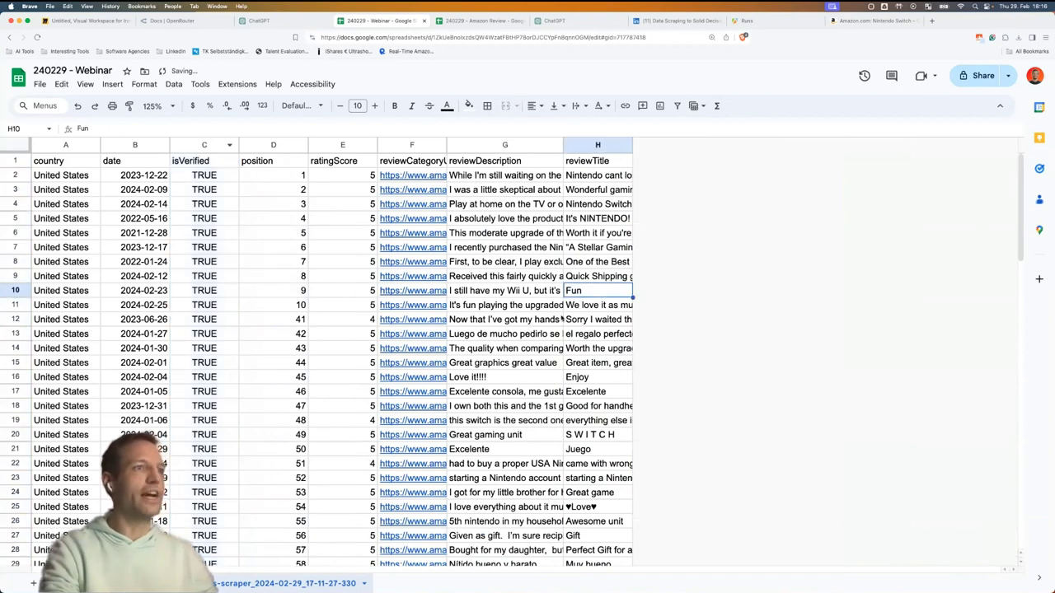
drag(632, 145, 754, 145)
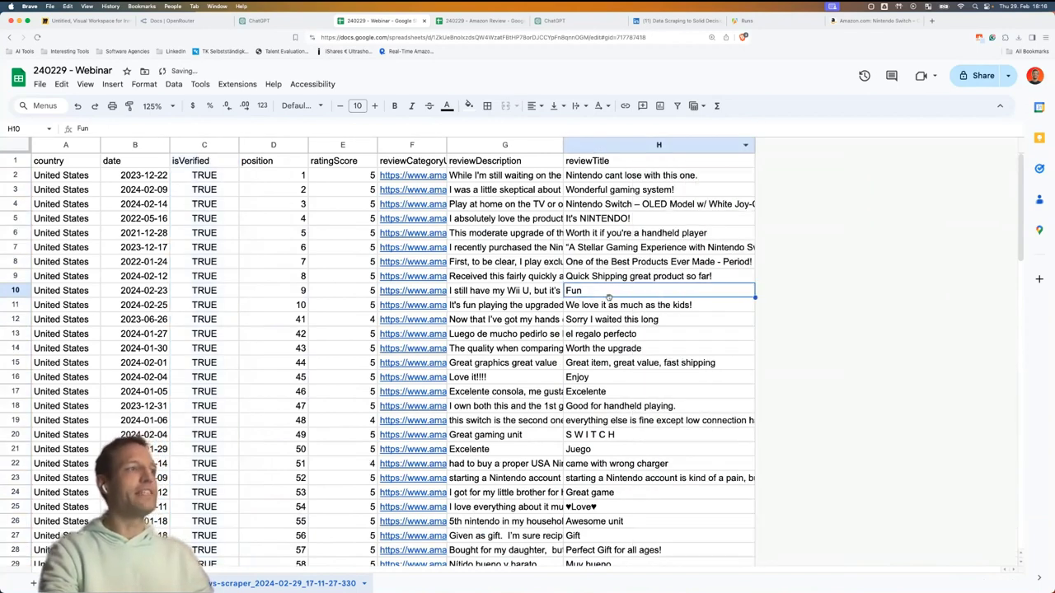
click(77, 145)
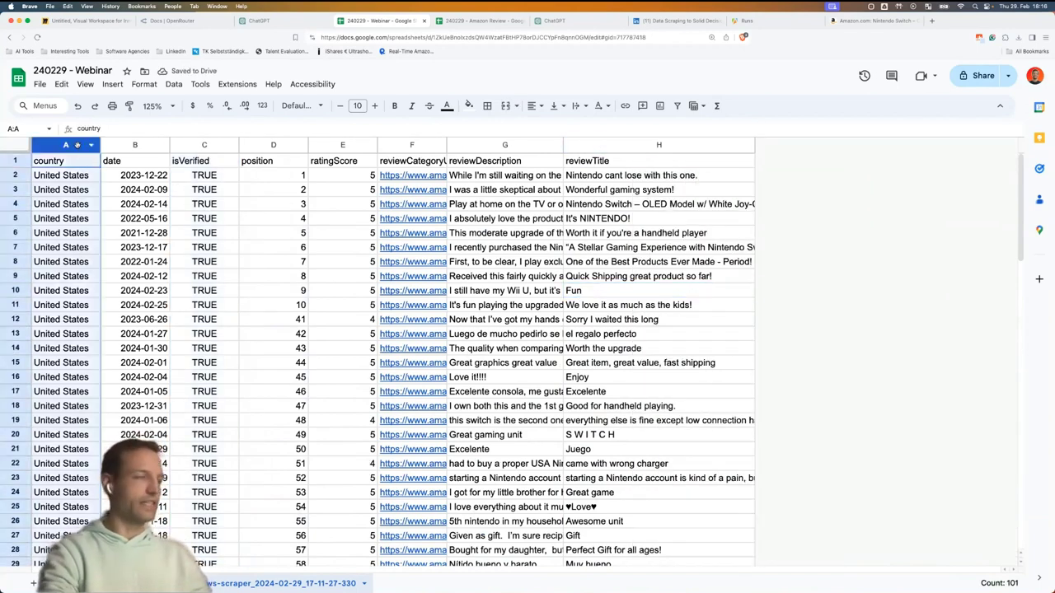
key(super+alt+minus)
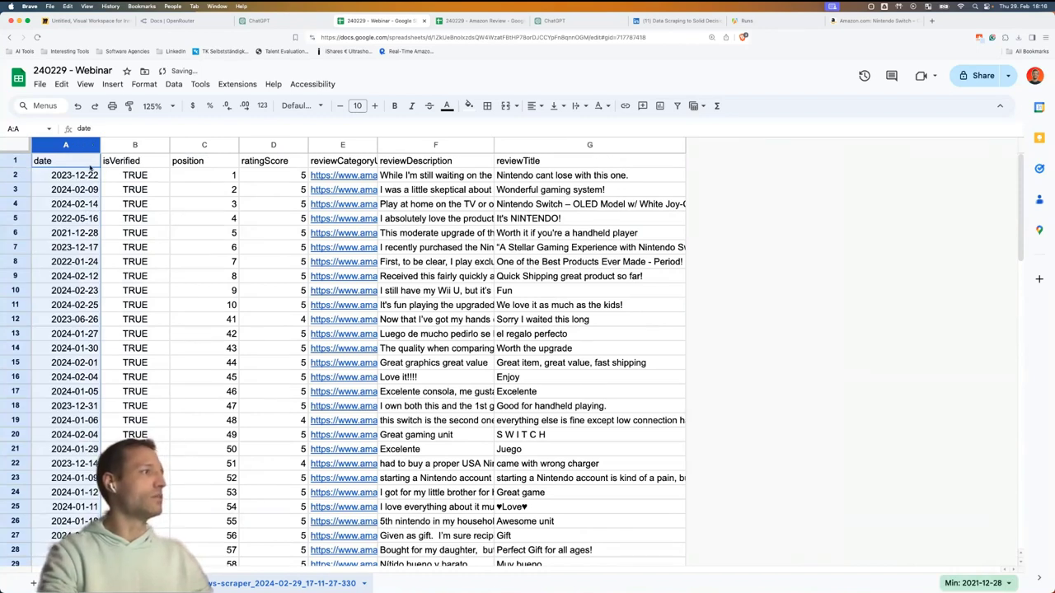
Format the header cells from date to reviewTitle in bold with font size 14.
drag(86, 163, 577, 164)
click(395, 105)
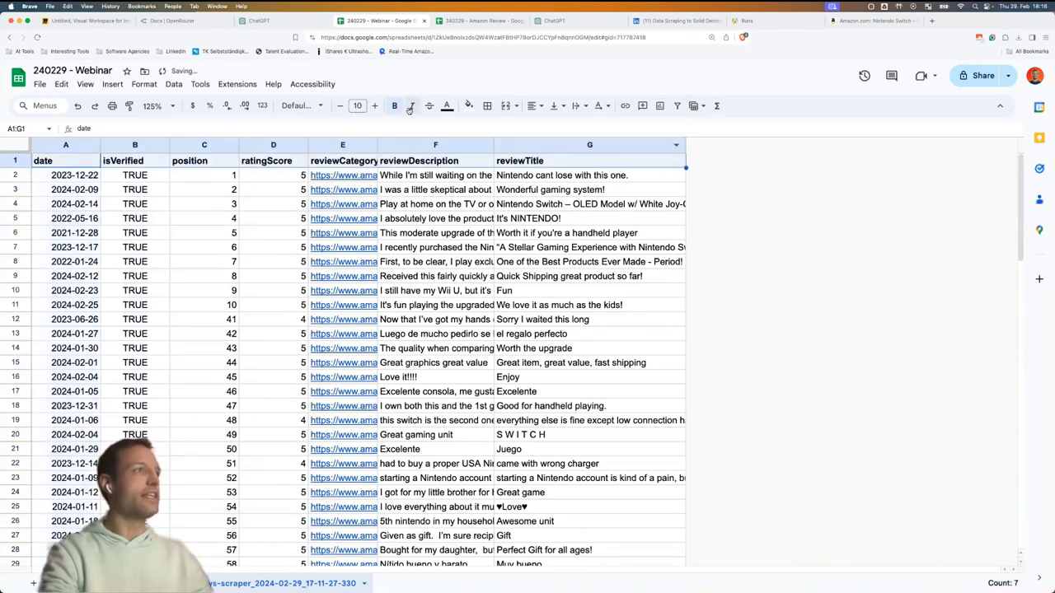
click(374, 105)
click(374, 106)
click(375, 105)
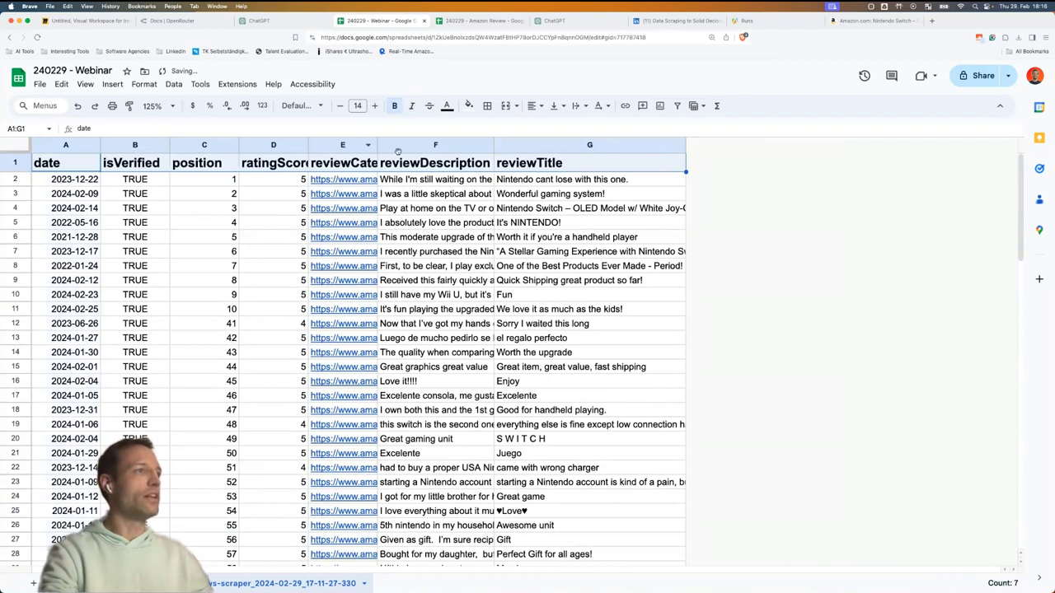
Widen the ratingScore and reviewCategoryUrl columns to fit their headers, and delete the reviewCategoryUrl column.
drag(308, 145, 316, 145)
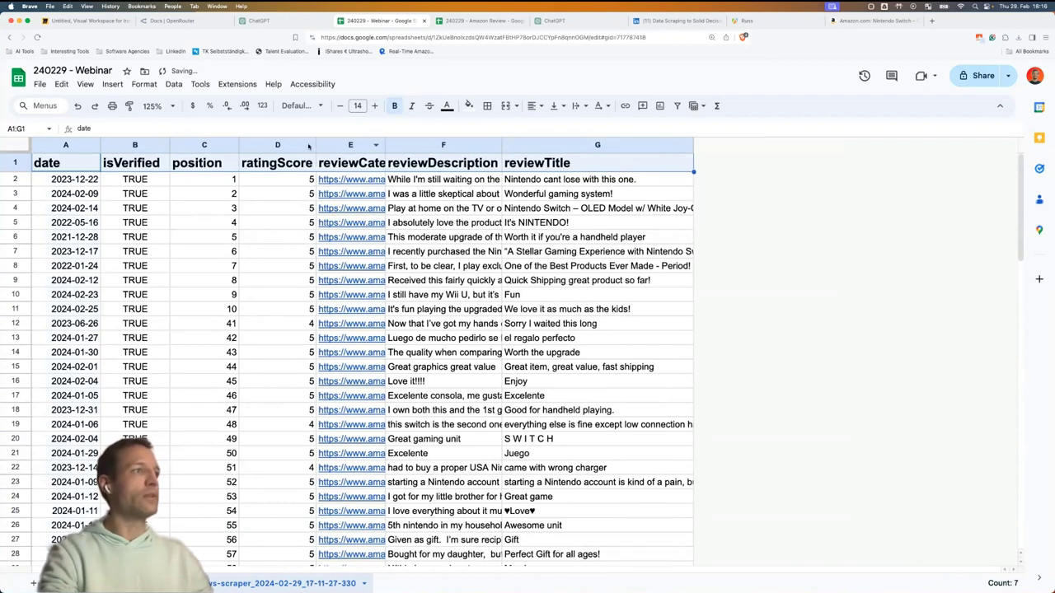
drag(384, 145, 446, 145)
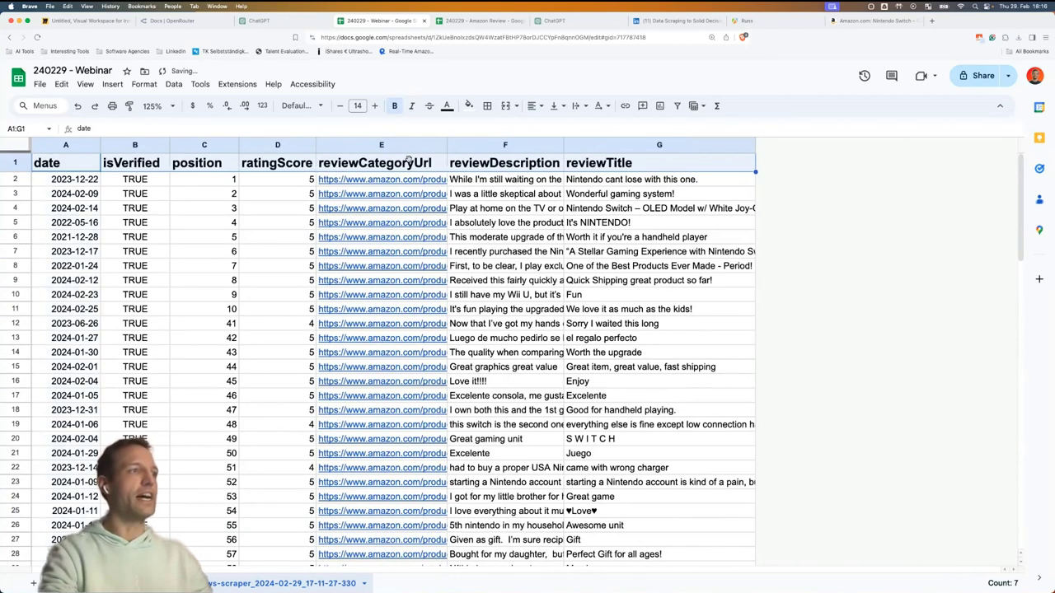
click(406, 144)
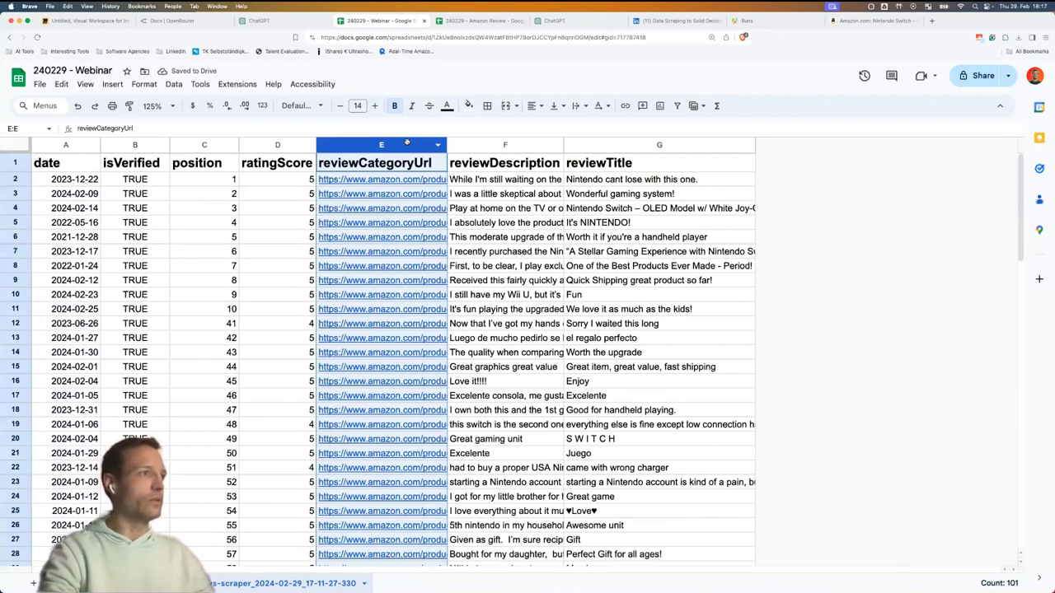
key(super+alt+minus)
click(474, 194)
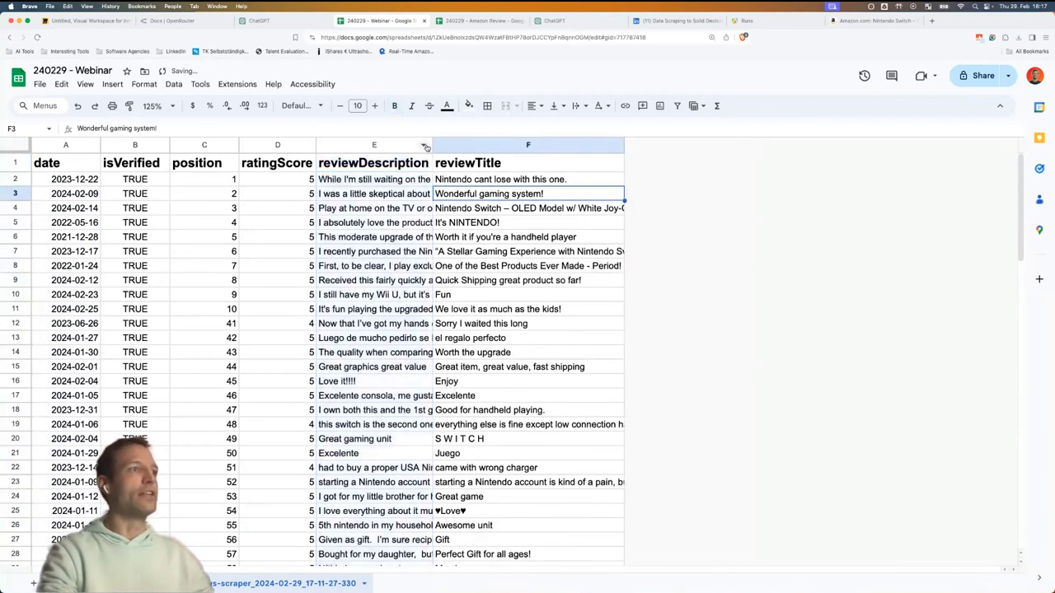
Widen the reviewDescription column to more than twice its width and look through the review rows down to the last one.
drag(432, 145, 596, 145)
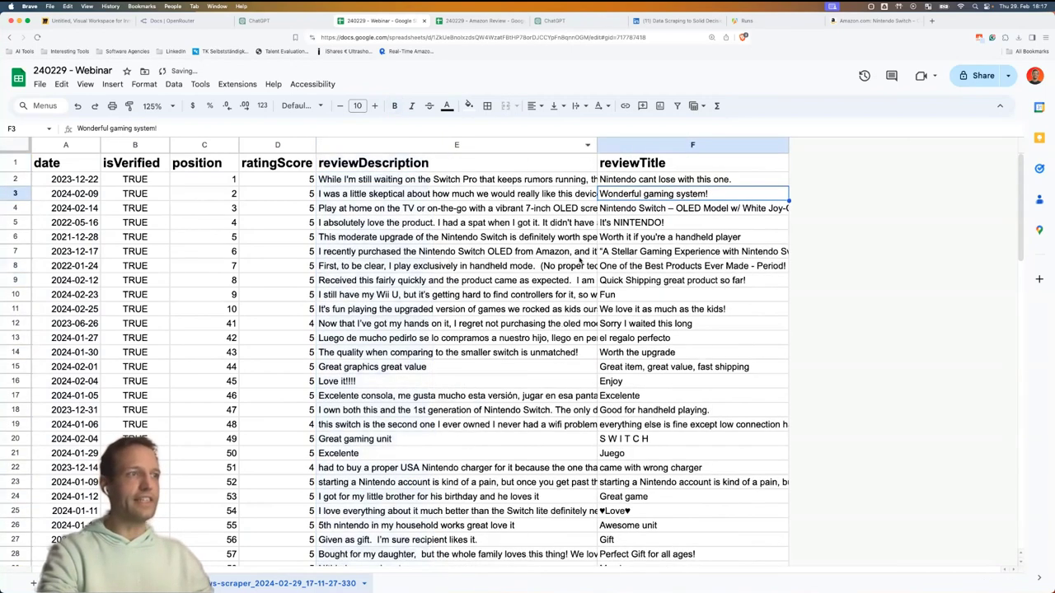
click(535, 177)
scroll(527, 247, down, 10)
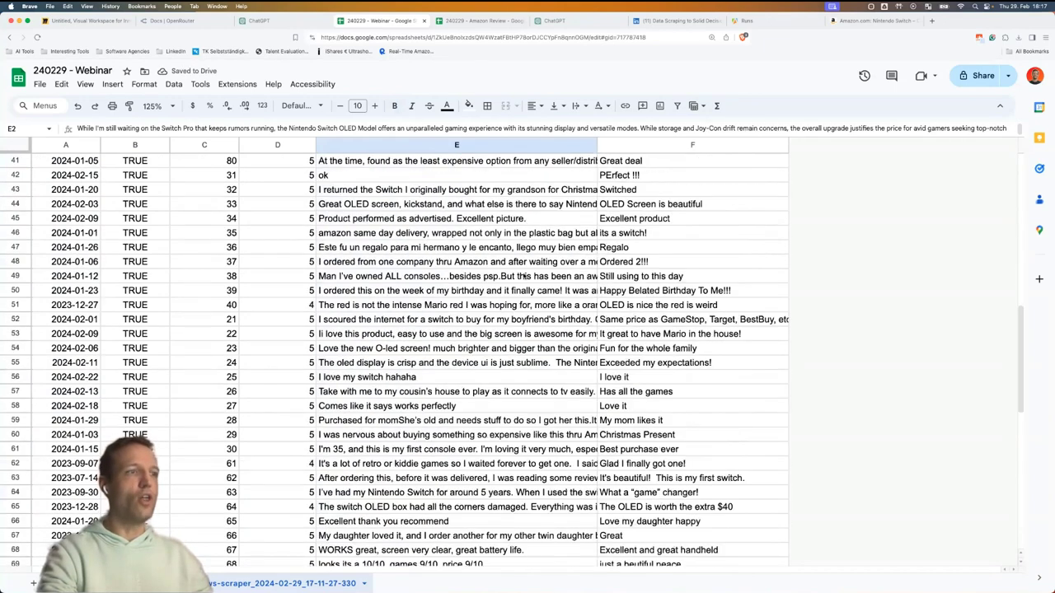
scroll(524, 276, down, 9)
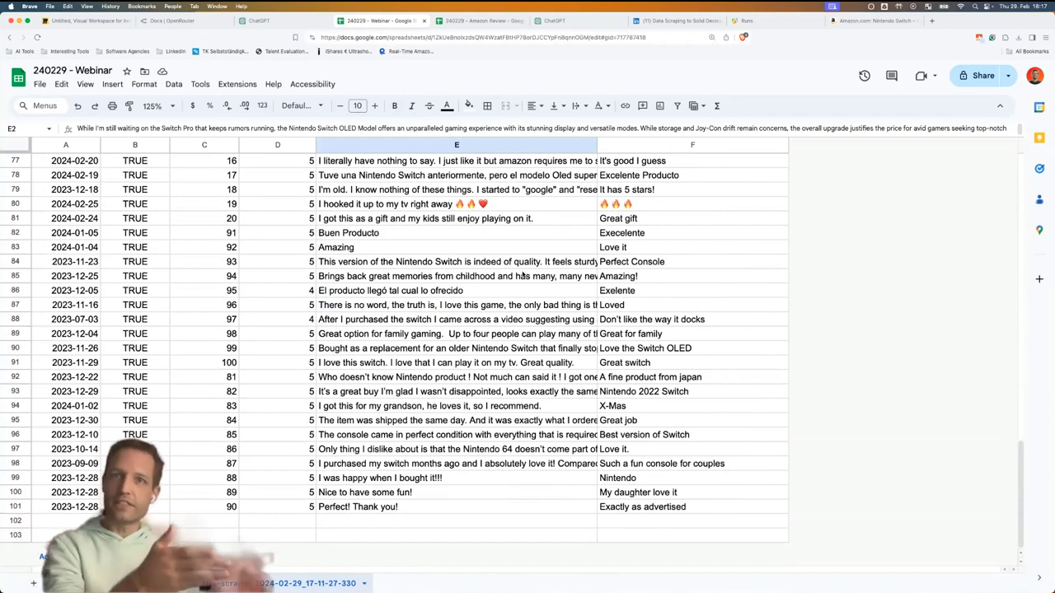
scroll(521, 268, up, 20)
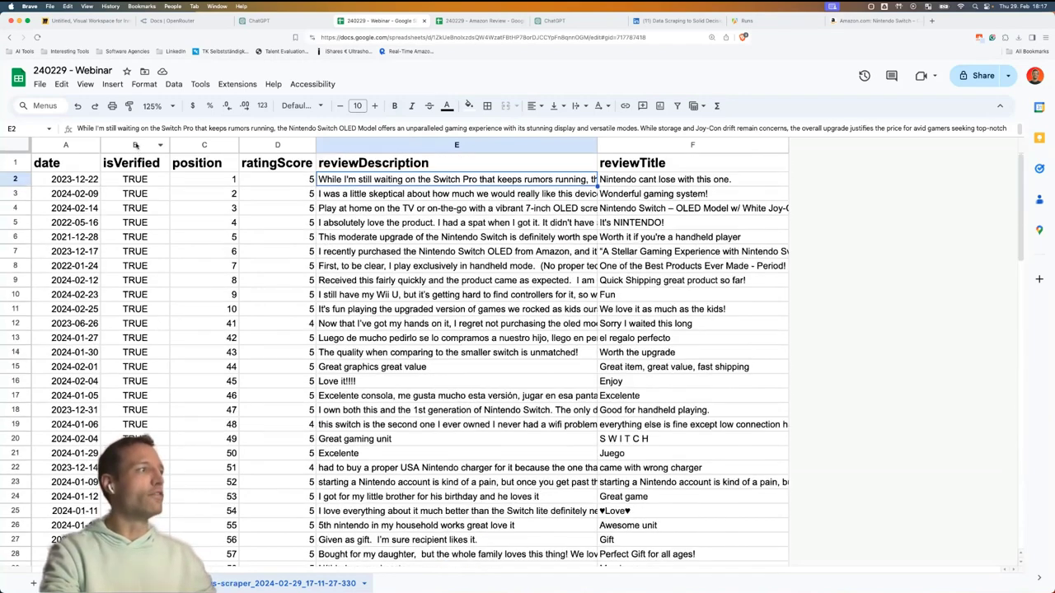
scroll(149, 330, down, 15)
scroll(132, 248, up, 15)
scroll(126, 194, up, 1)
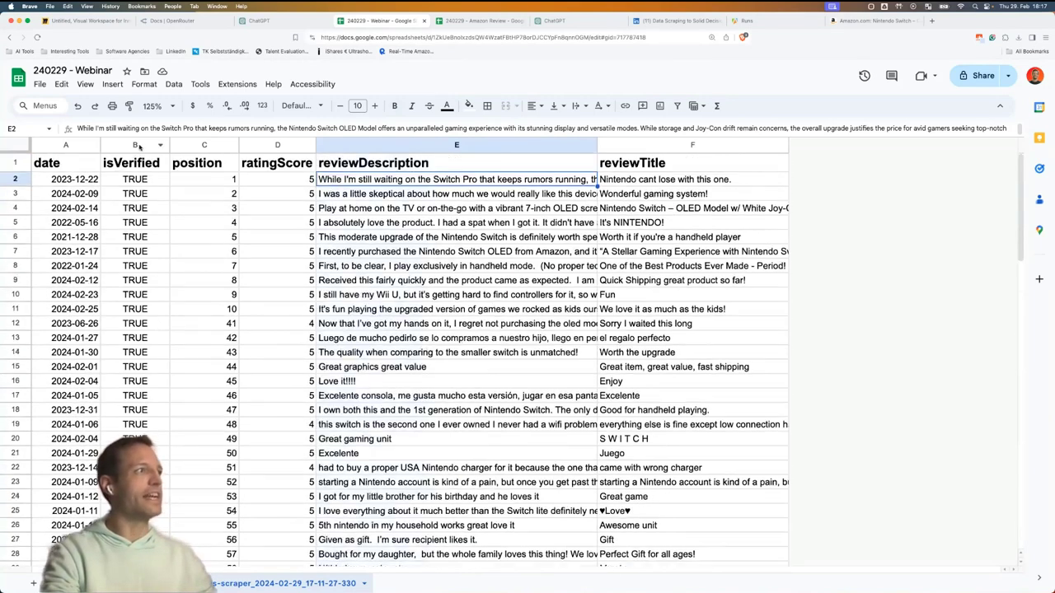
Delete the isVerified and position columns.
click(137, 145)
key(super+alt+minus)
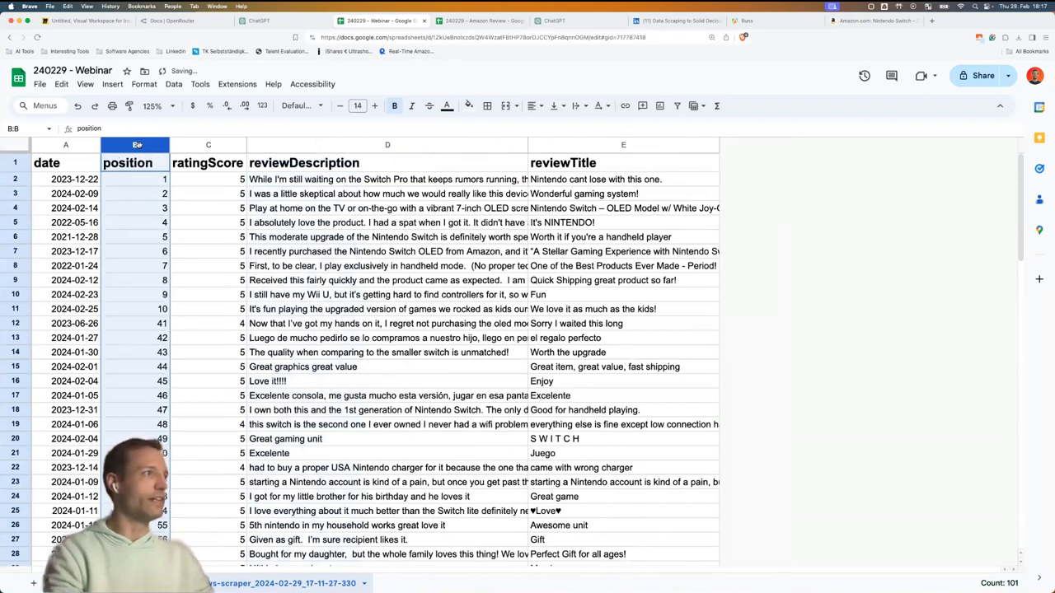
key(super+alt+minus)
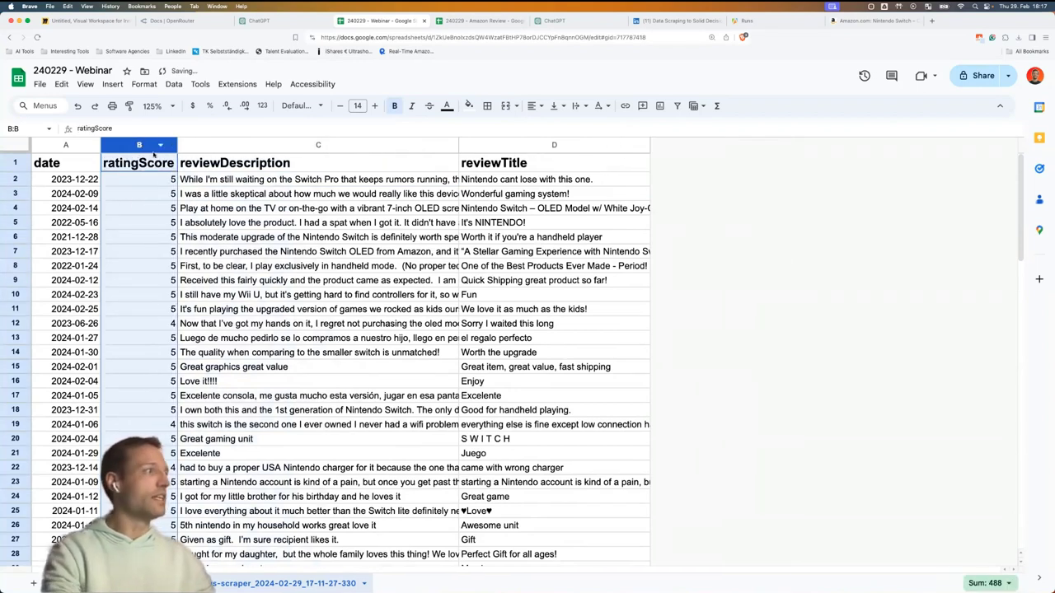
Insert an empty column after reviewTitle and select its header cell E1.
click(190, 222)
scroll(157, 377, down, 4)
scroll(158, 376, down, 20)
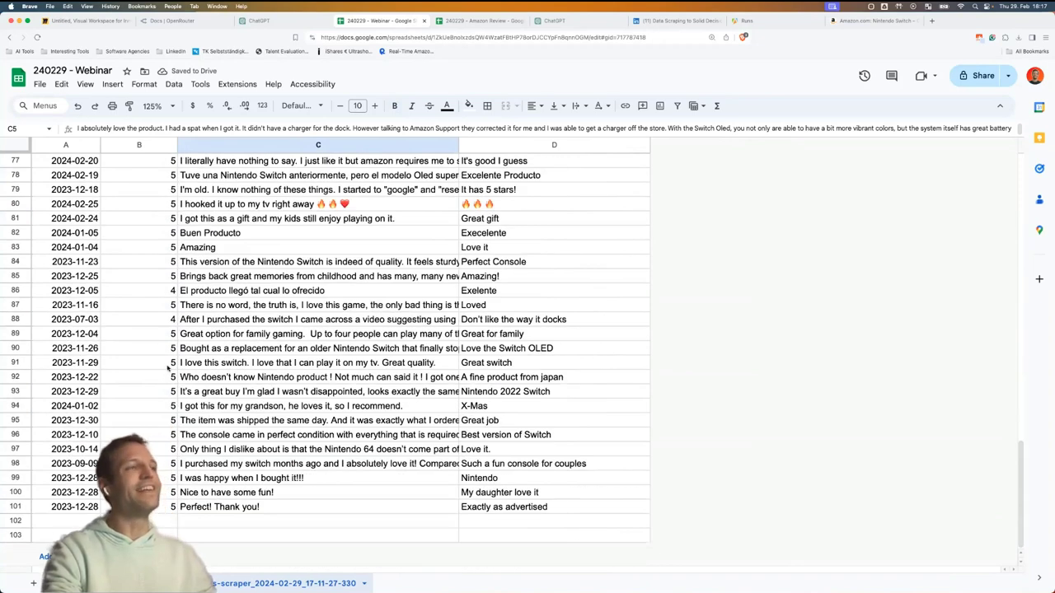
scroll(154, 361, up, 7)
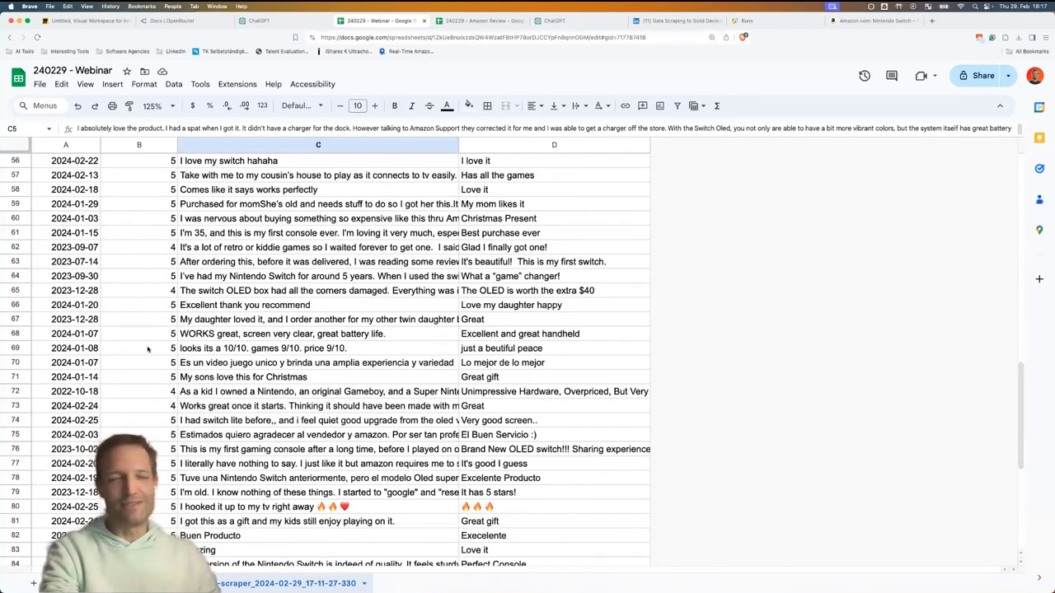
scroll(149, 346, up, 18)
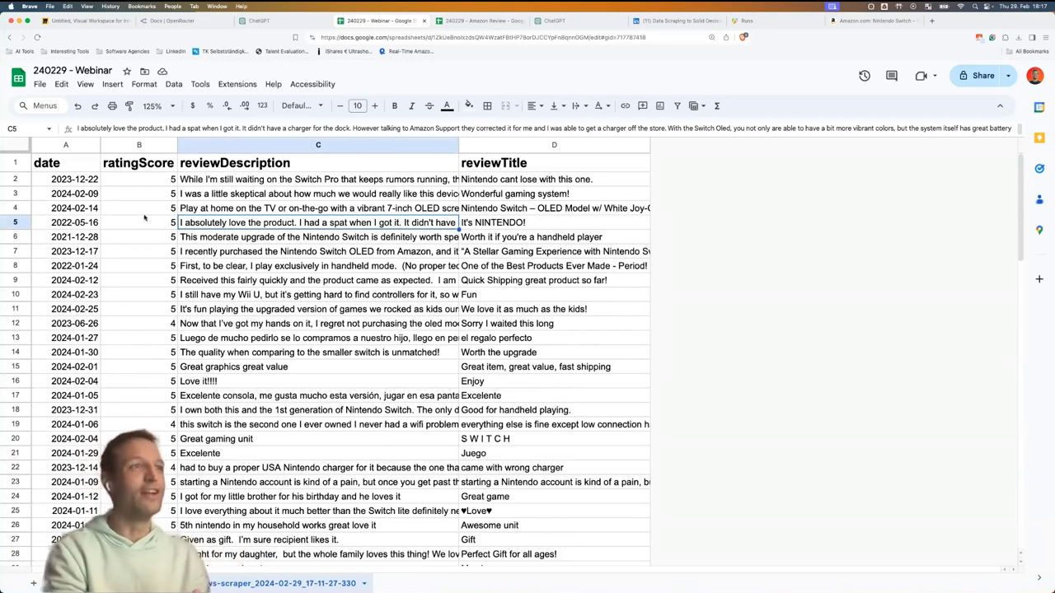
click(559, 143)
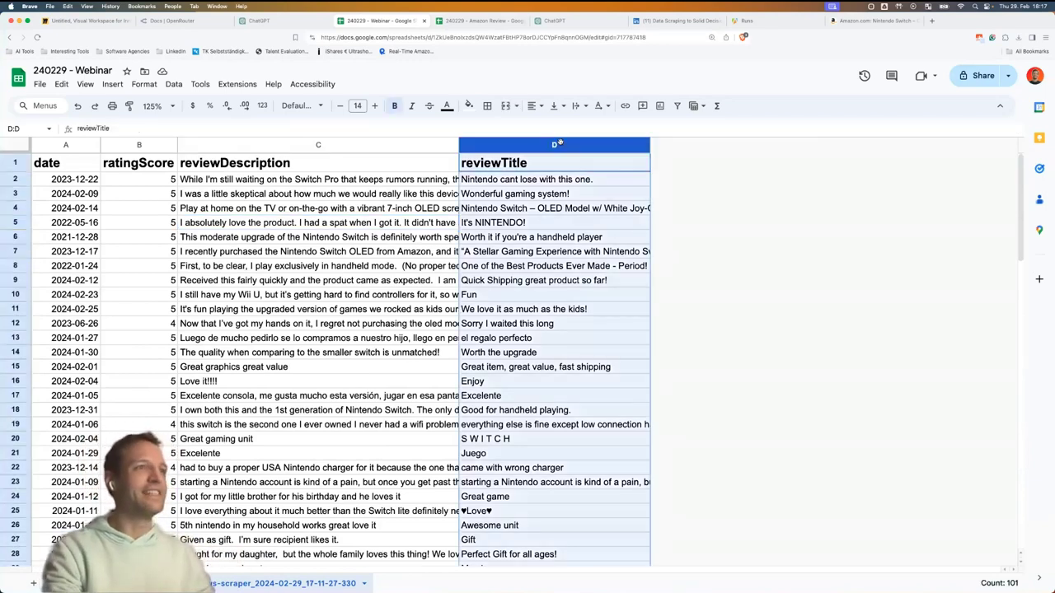
drag(560, 143, 765, 151)
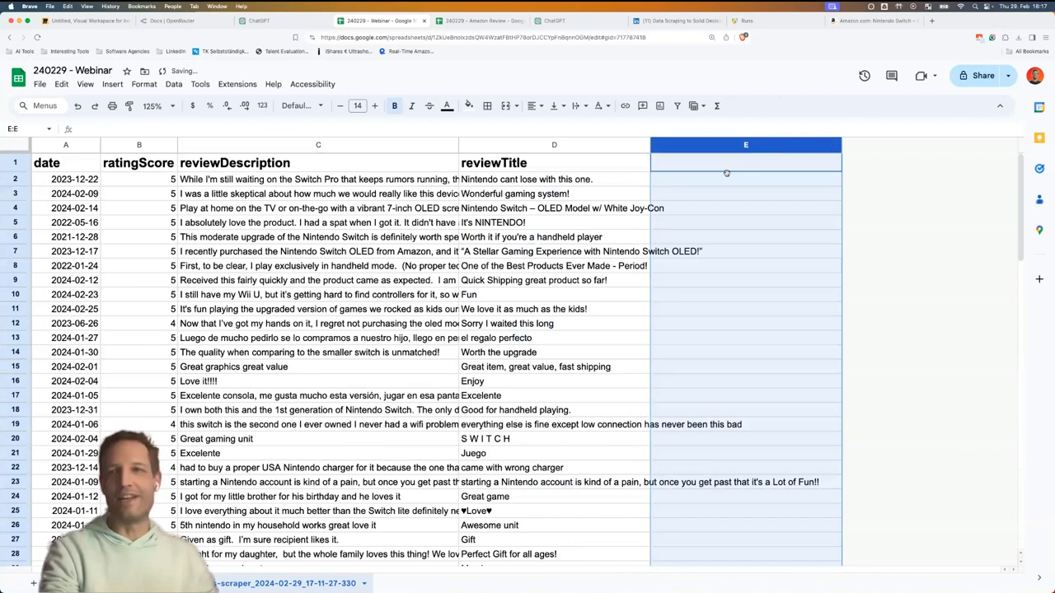
click(727, 173)
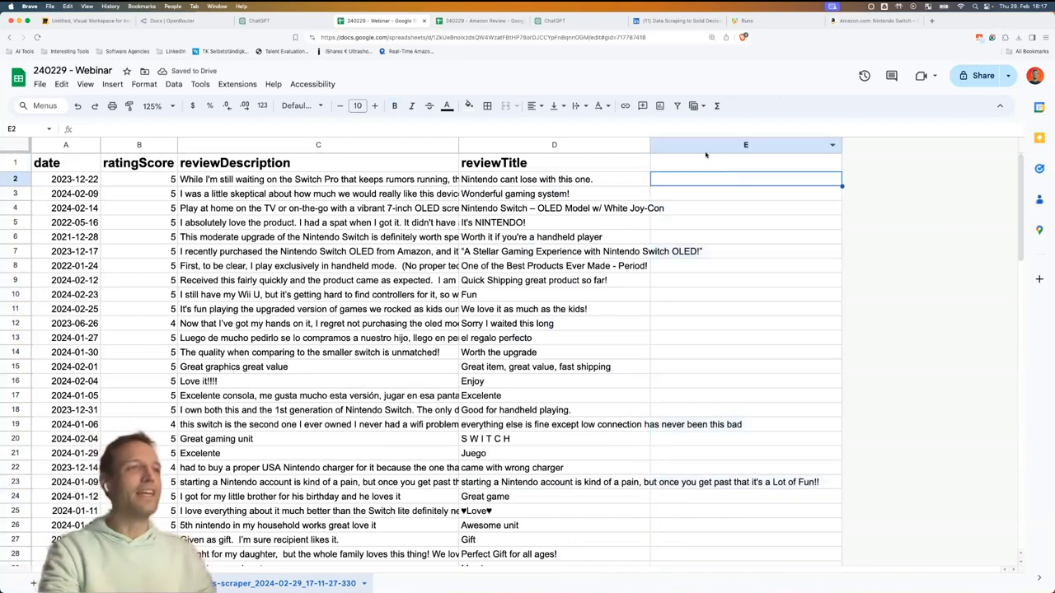
click(709, 162)
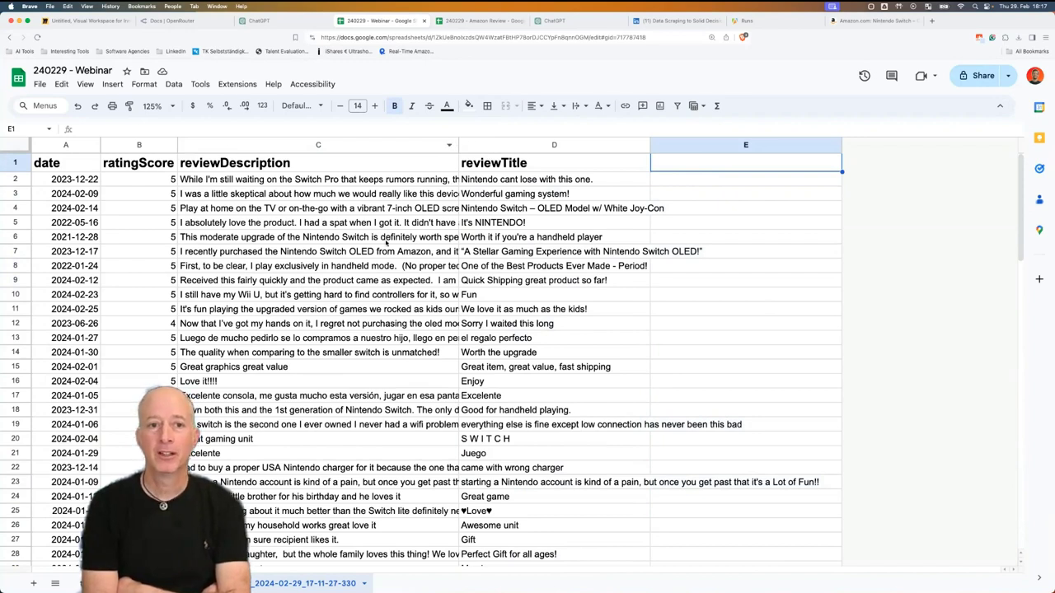
click(231, 237)
click(167, 165)
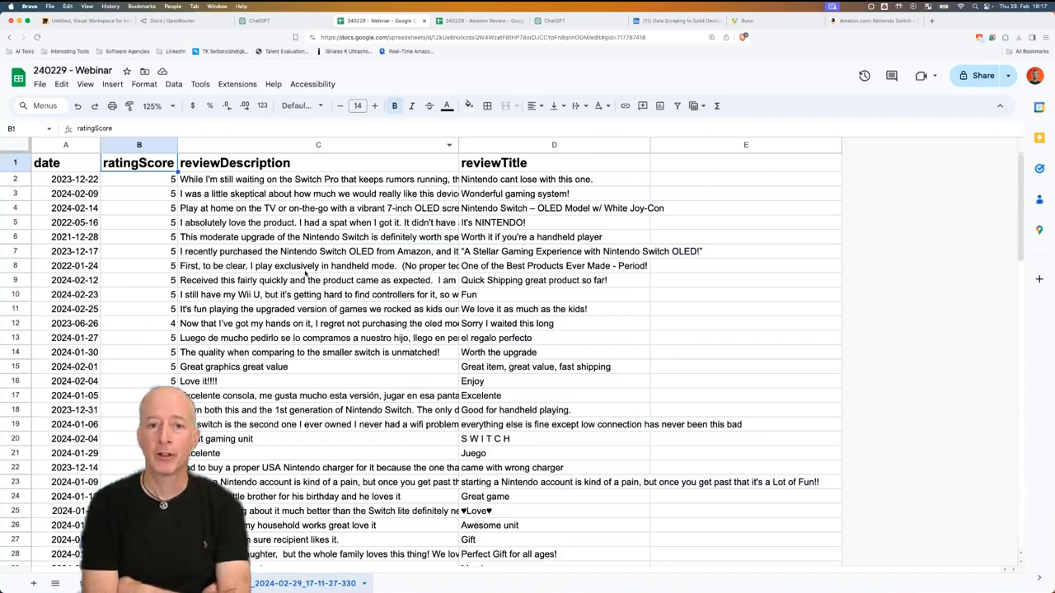
click(742, 165)
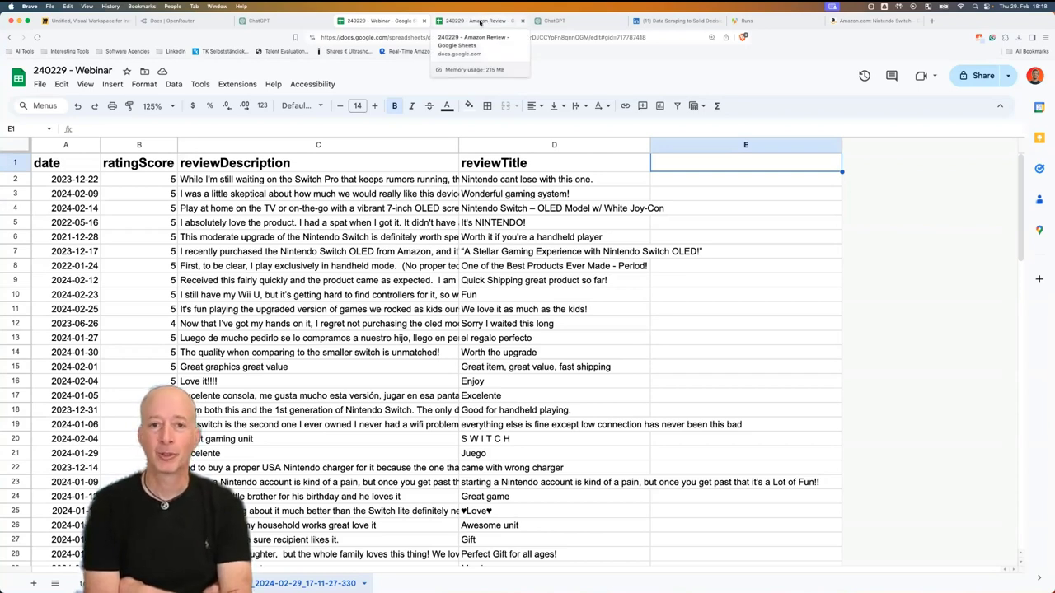
Close the 240229 - Amazon Review spreadsheet and copy the reviewDescription cells C2 to C44 of the Webinar sheet.
click(479, 21)
key(super+w)
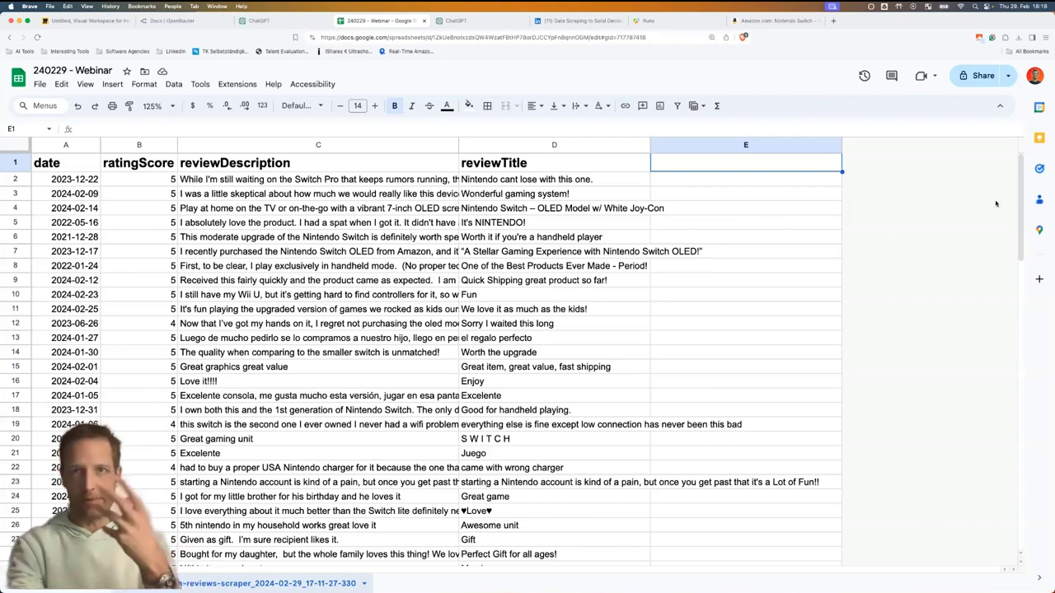
click(601, 184)
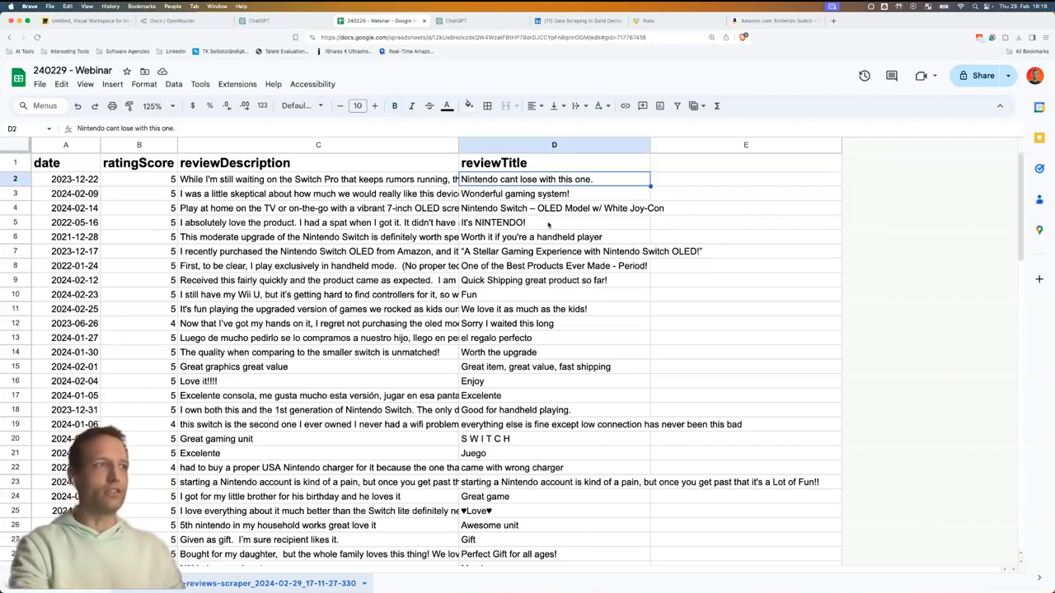
click(301, 185)
scroll(300, 324, down, 5)
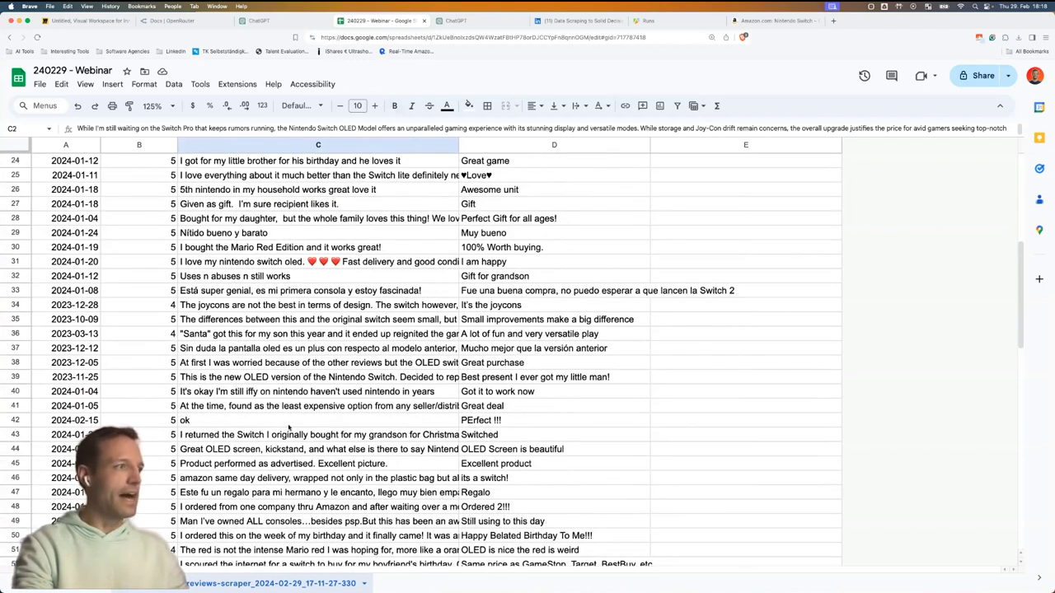
shift+click(317, 450)
Switch to ChatGPT, start a new chat and send "tell me what we can learn:" followed by the copied review descriptions.
click(445, 21)
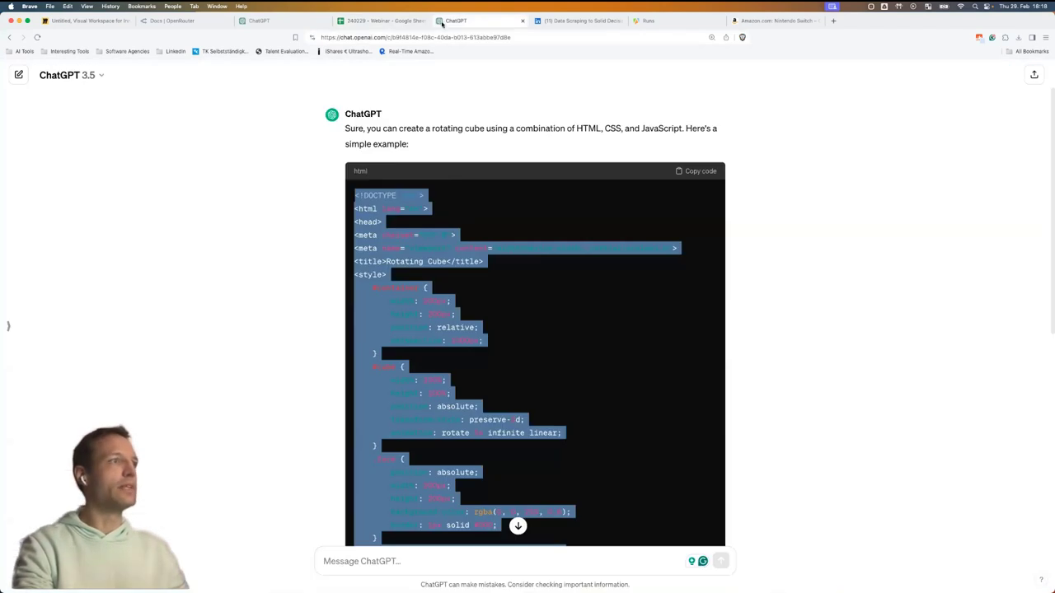
click(18, 75)
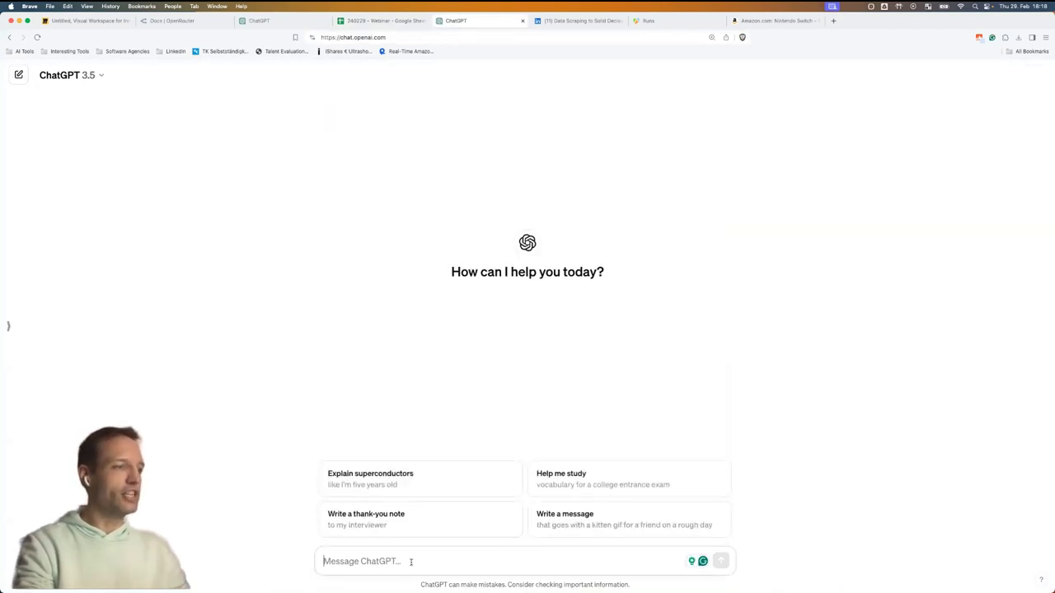
text(tell me)
key(super+plus)
key(super+plus)
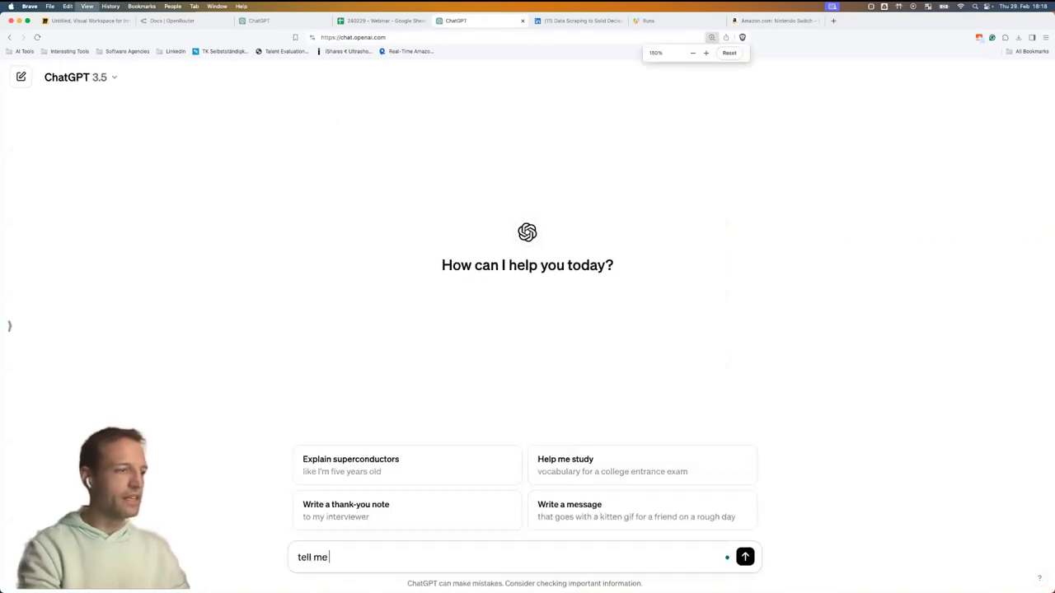
text(what we can)
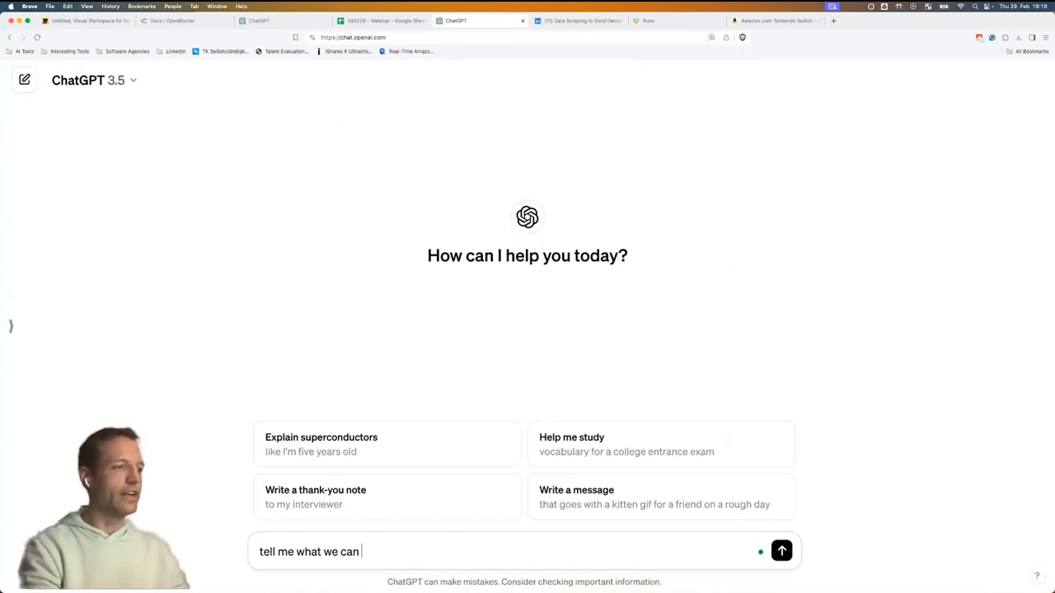
text( learn:)
key(shift+Return)
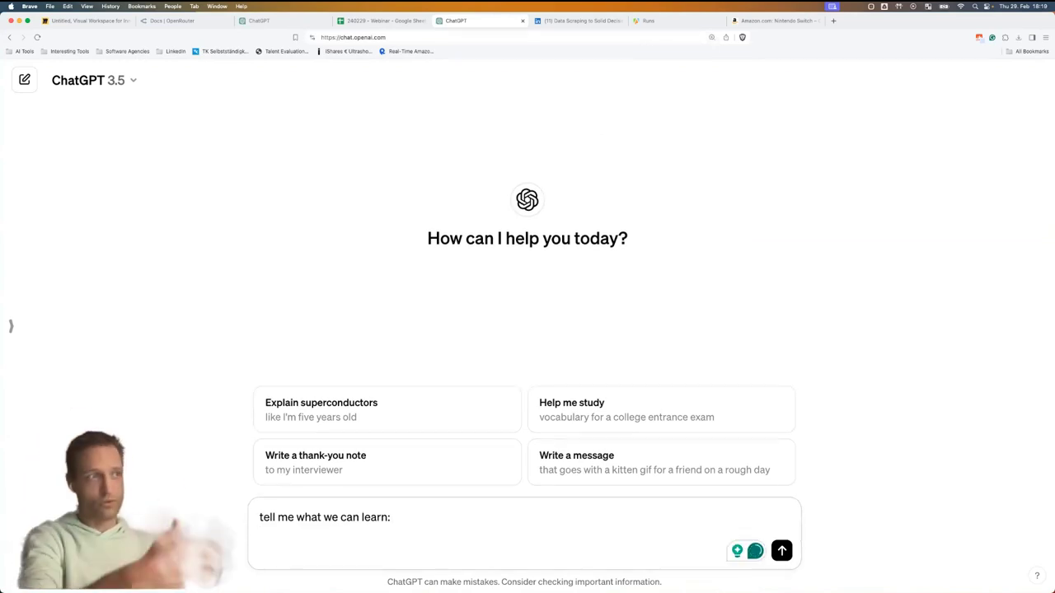
key(super+v)
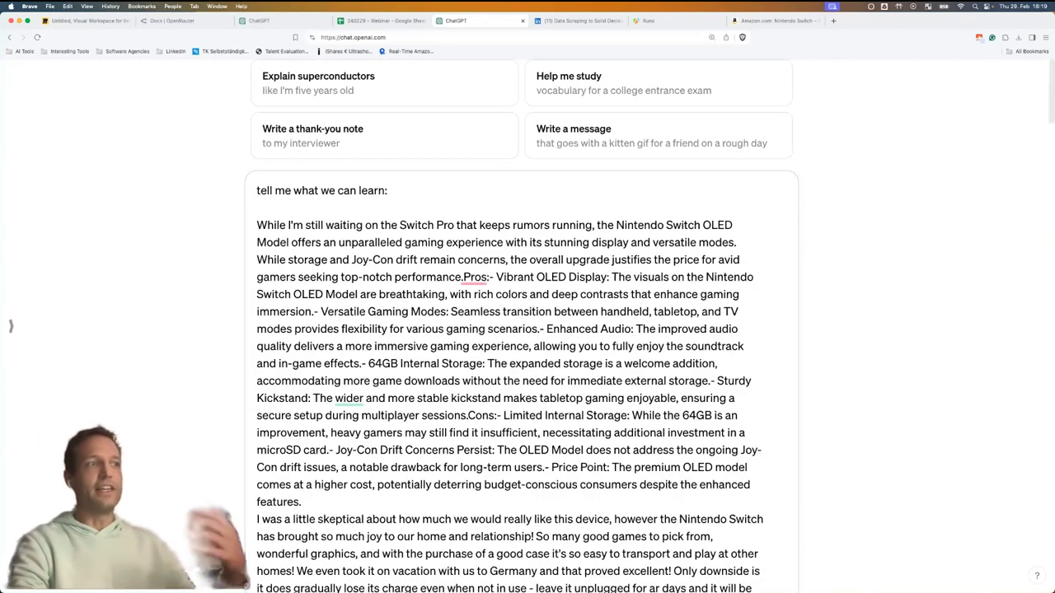
key(Return)
Read ChatGPT's summary of the submitted reviews below the long prompt.
scroll(461, 478, up, 10)
scroll(461, 478, down, 2)
scroll(460, 478, down, 20)
scroll(536, 313, down, 15)
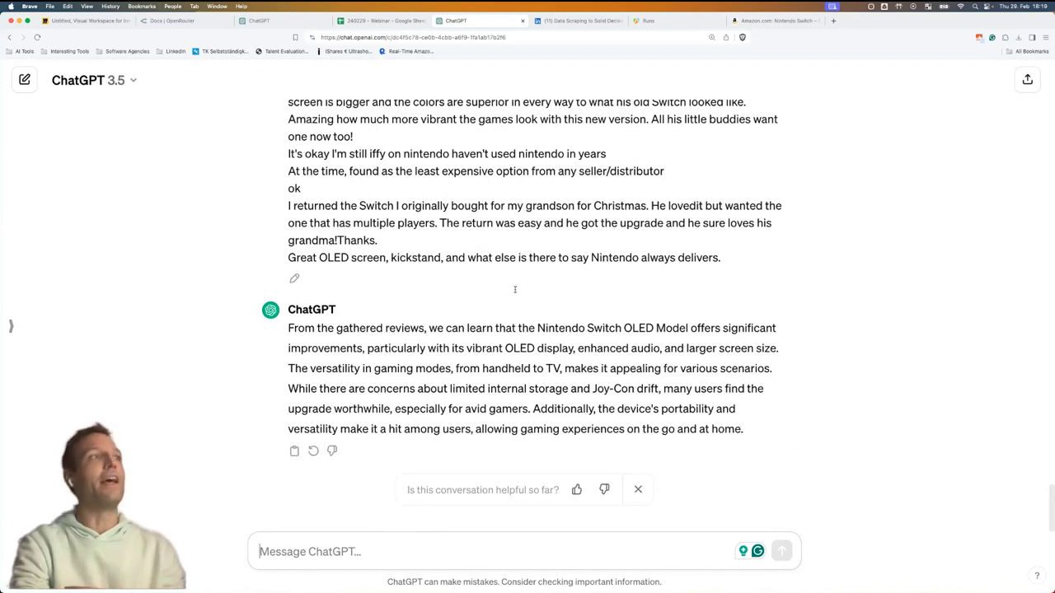
Return to the 240229 - Webinar spreadsheet in Google Sheets and open its Apps Script editor.
click(360, 25)
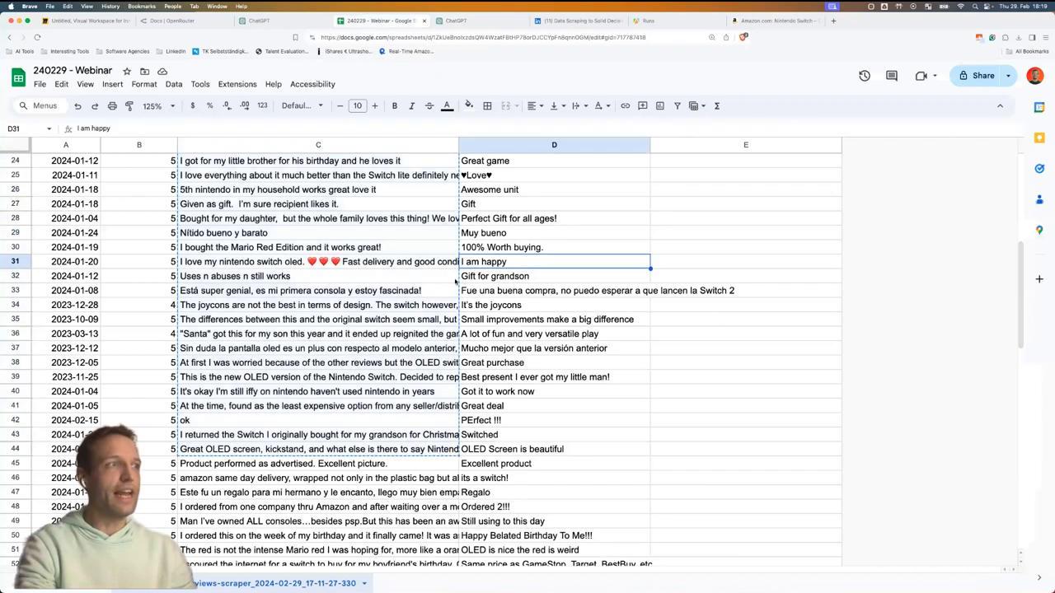
scroll(455, 281, up, 5)
click(512, 196)
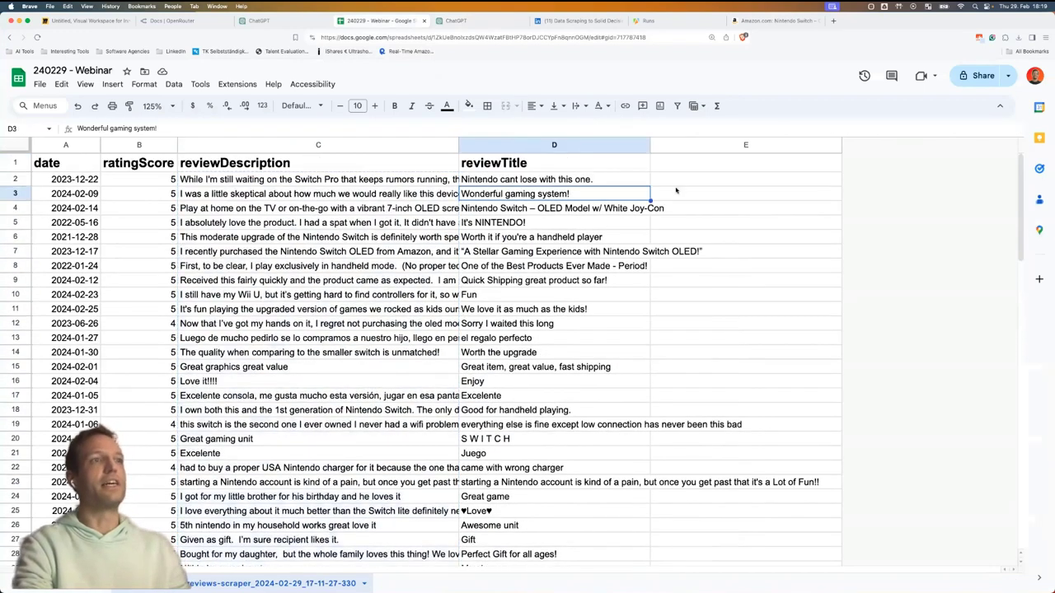
click(198, 85)
mouse_move(239, 85)
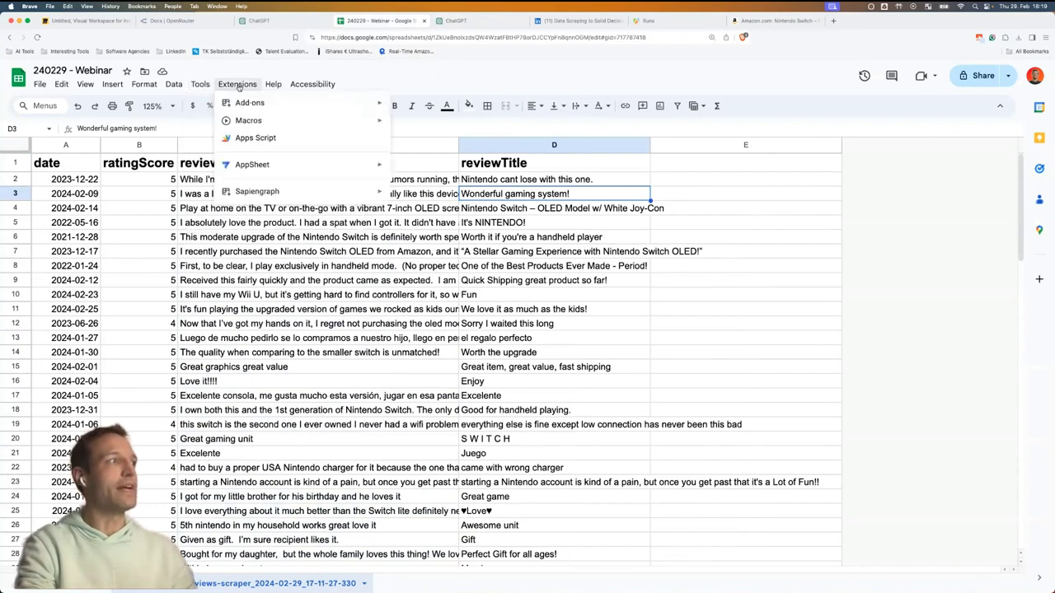
click(271, 145)
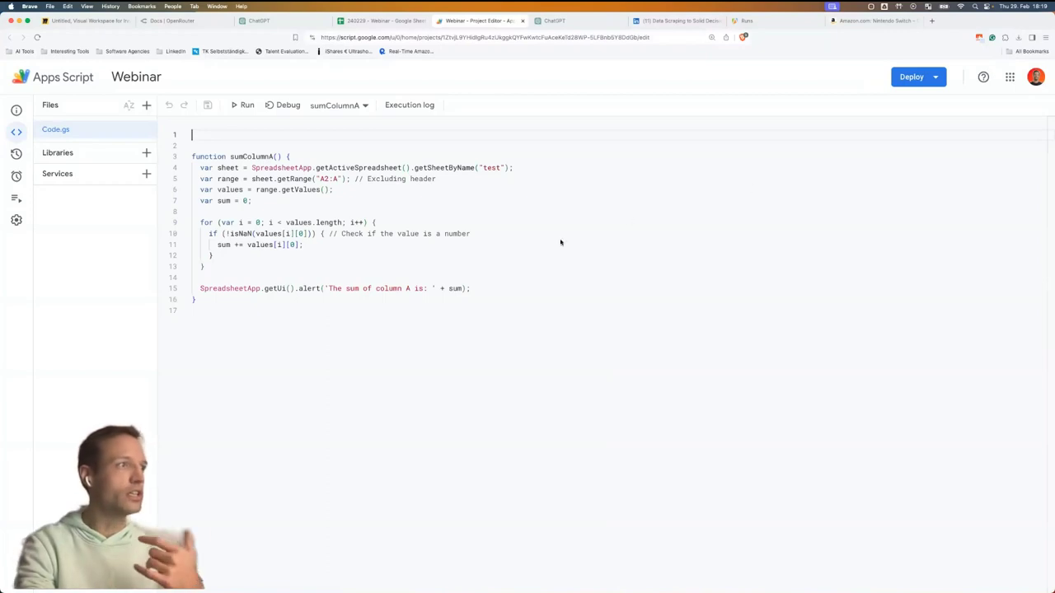
Delete the whole sumColumnA function from Code.gs.
click(466, 275)
drag(233, 299, 183, 151)
key(BackSpace)
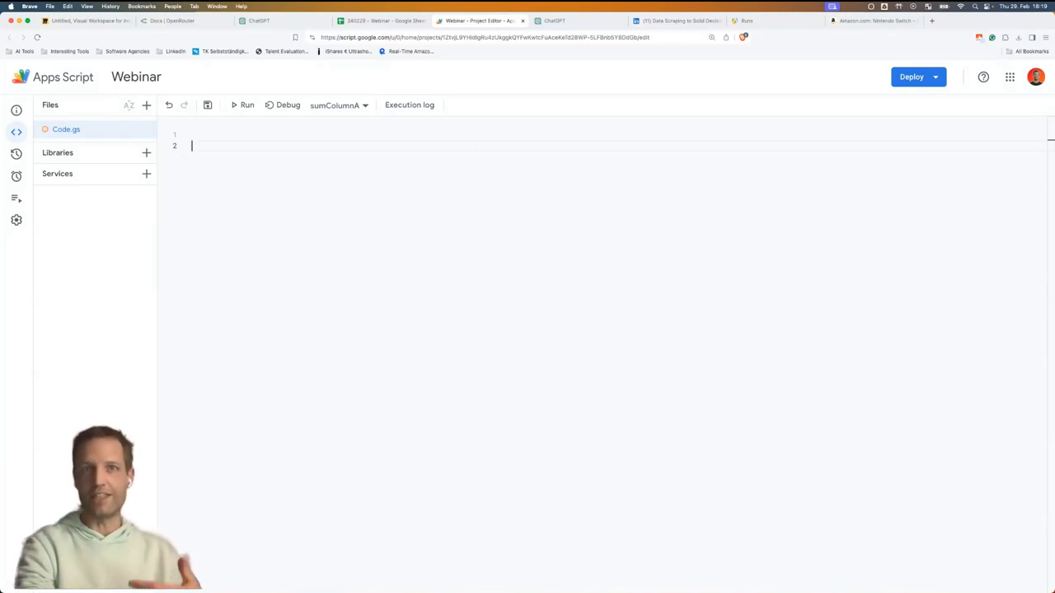
Start a new ChatGPT chat and send "please write a app script function that shows a popup and says "hey"".
click(549, 21)
click(24, 80)
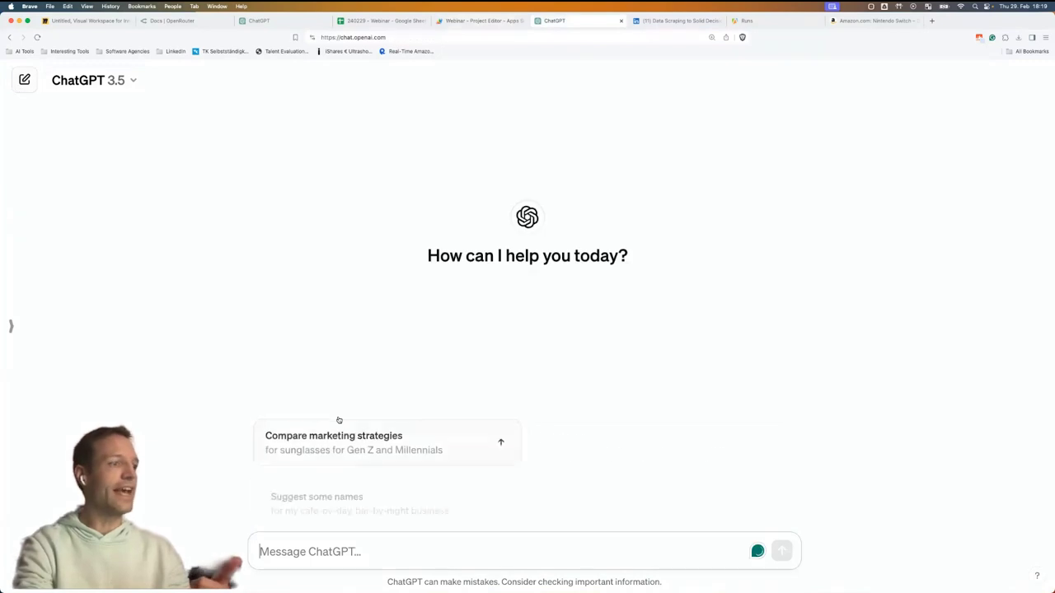
text(please )
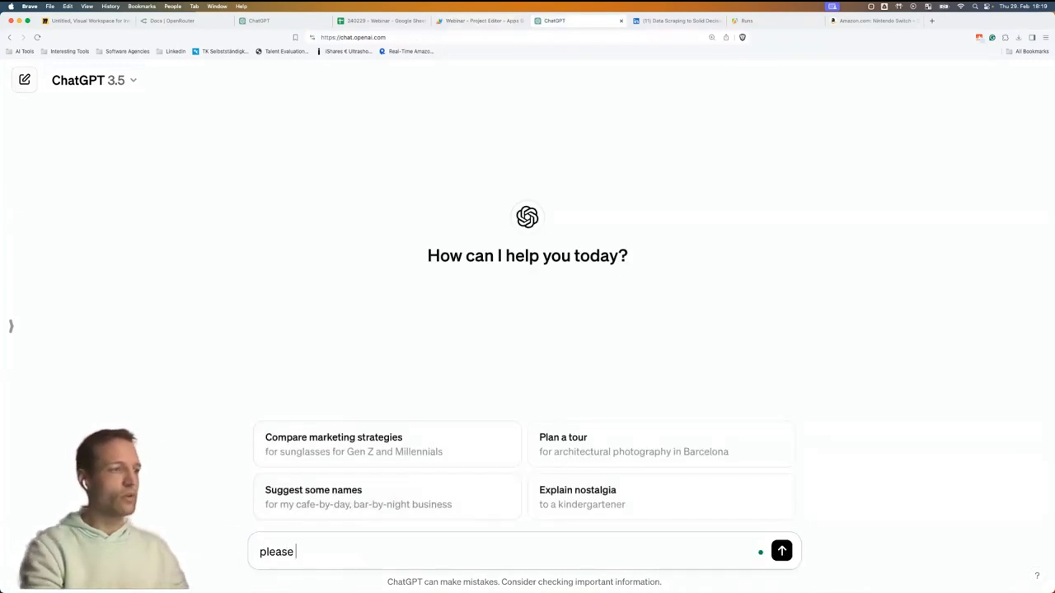
text(write a app )
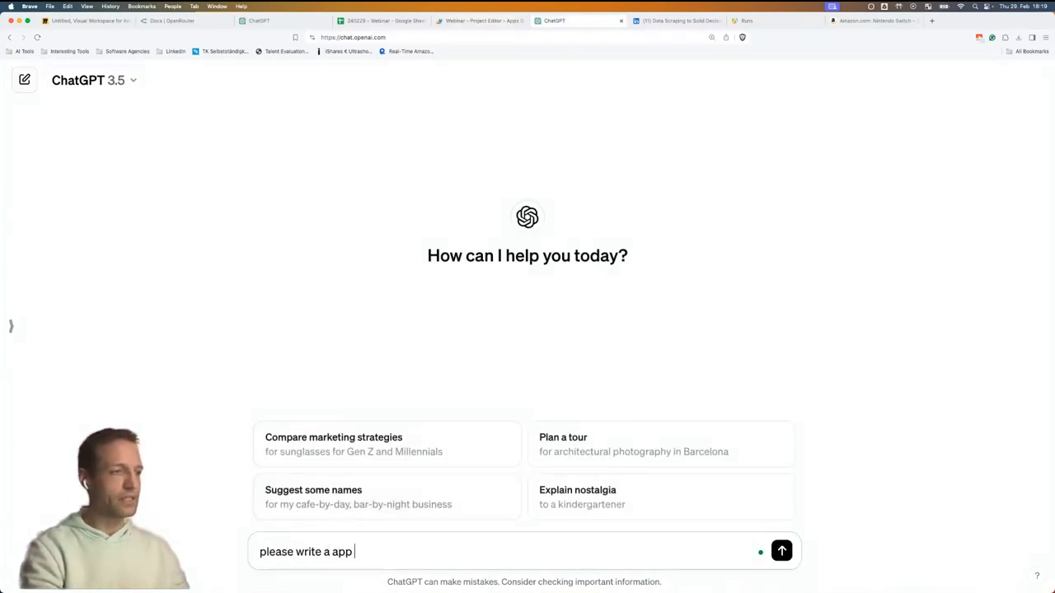
text(script function th)
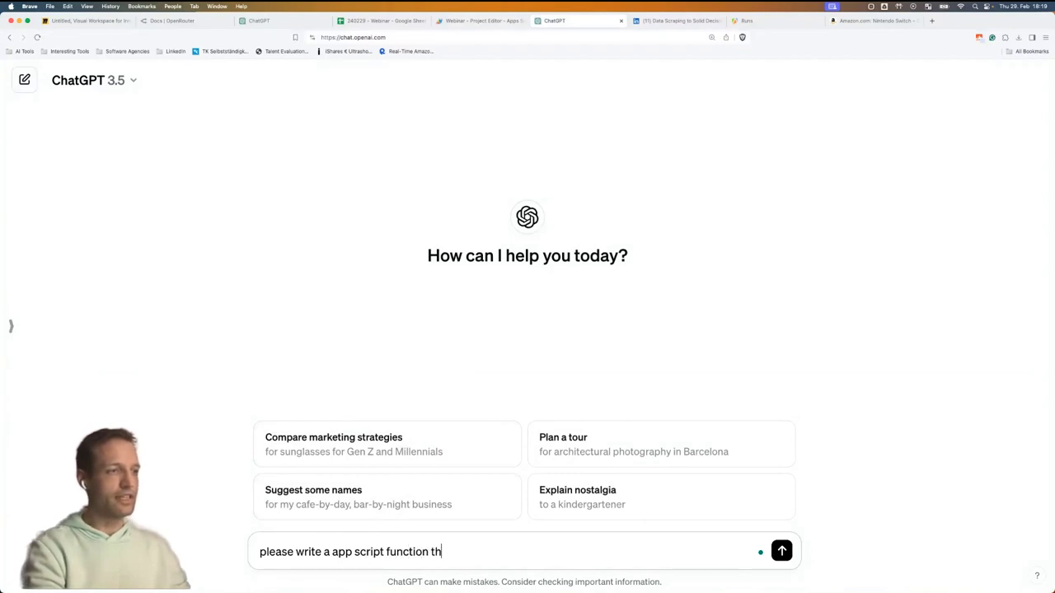
text(at shows a popup and sa)
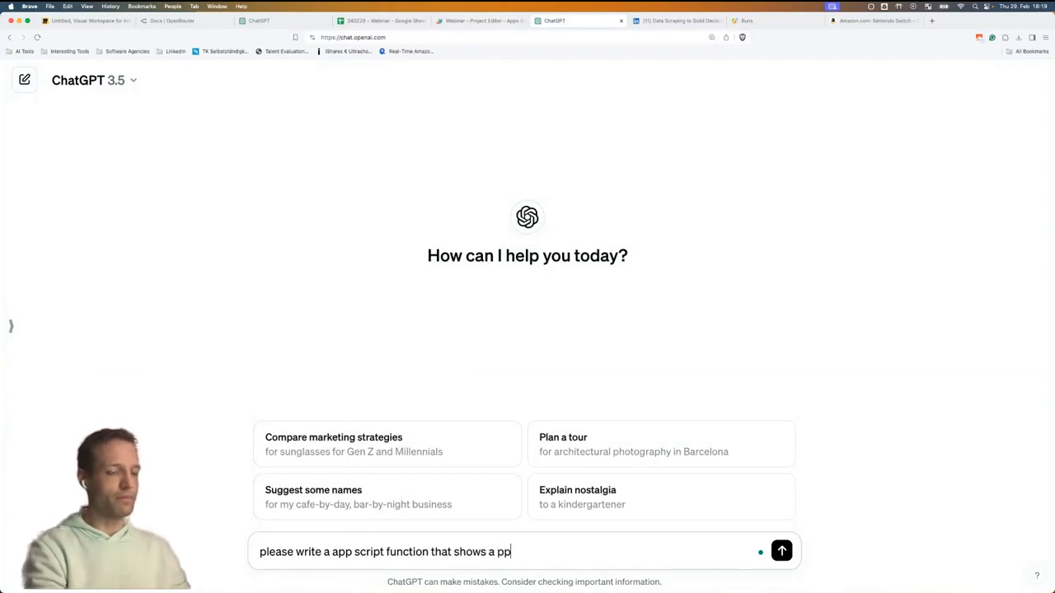
text(ys "hey")
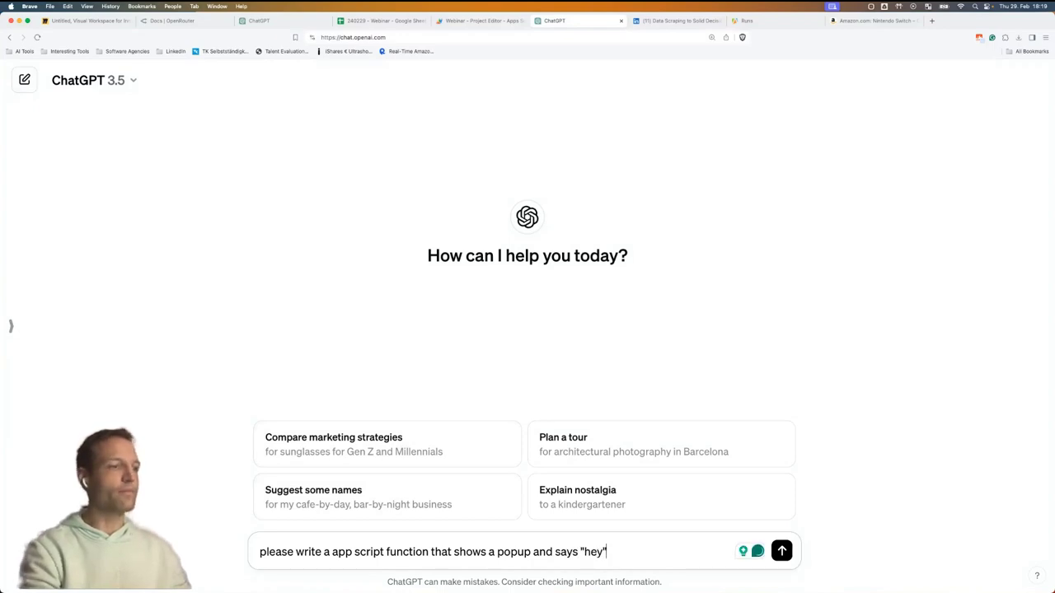
key(shift+Return)
key(shift+Return)
text(it will)
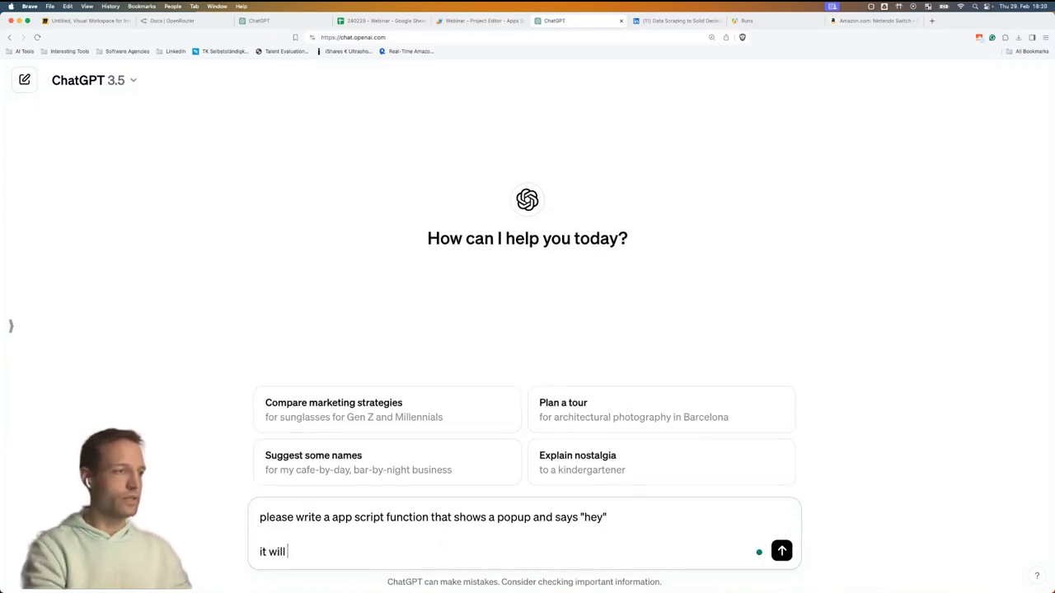
key(super+BackSpace)
key(BackSpace)
key(BackSpace)
key(Return)
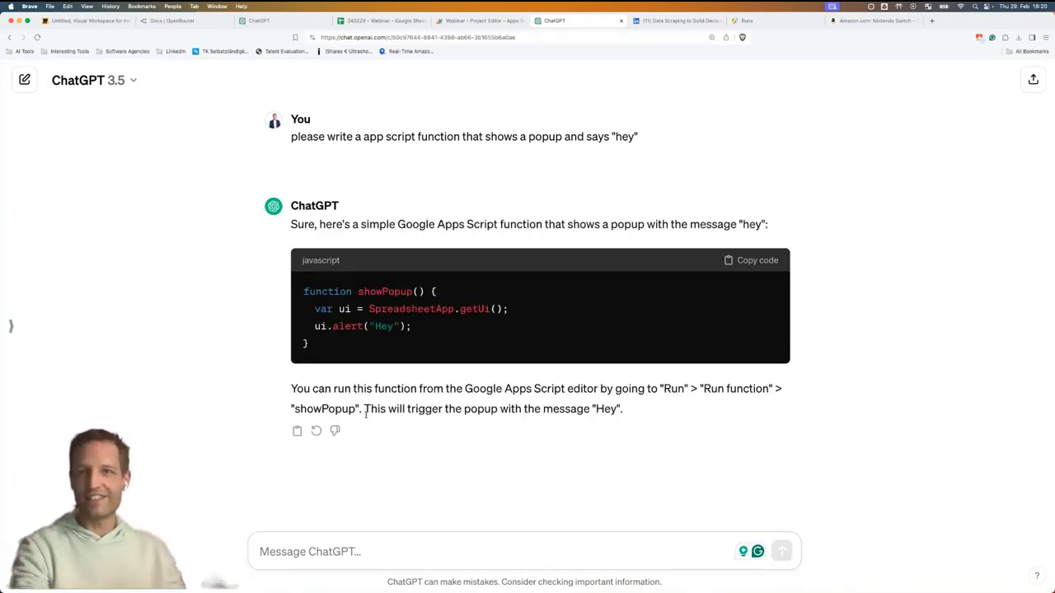
Copy ChatGPT's showPopup code into Code.gs in the Apps Script project and save the project.
click(320, 356)
click(746, 260)
click(478, 21)
text(function showPopup() {   var ui = SpreadsheetApp.getUi();   ui.alert("Hey"); })
click(293, 157)
click(207, 105)
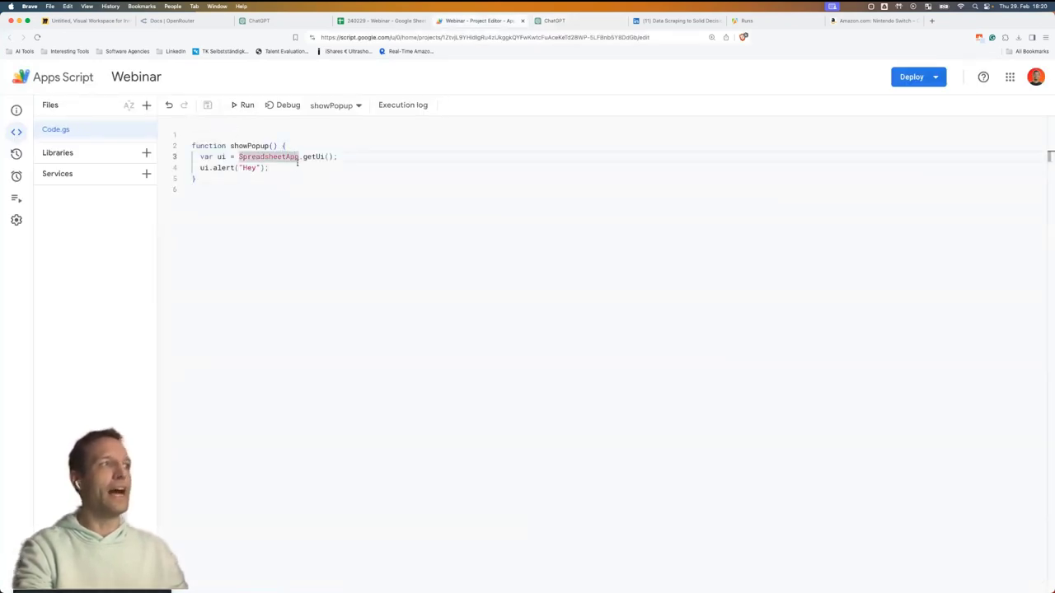
Run the showPopup function and dismiss its "Hey" popup in the 240229 - Webinar spreadsheet.
click(245, 105)
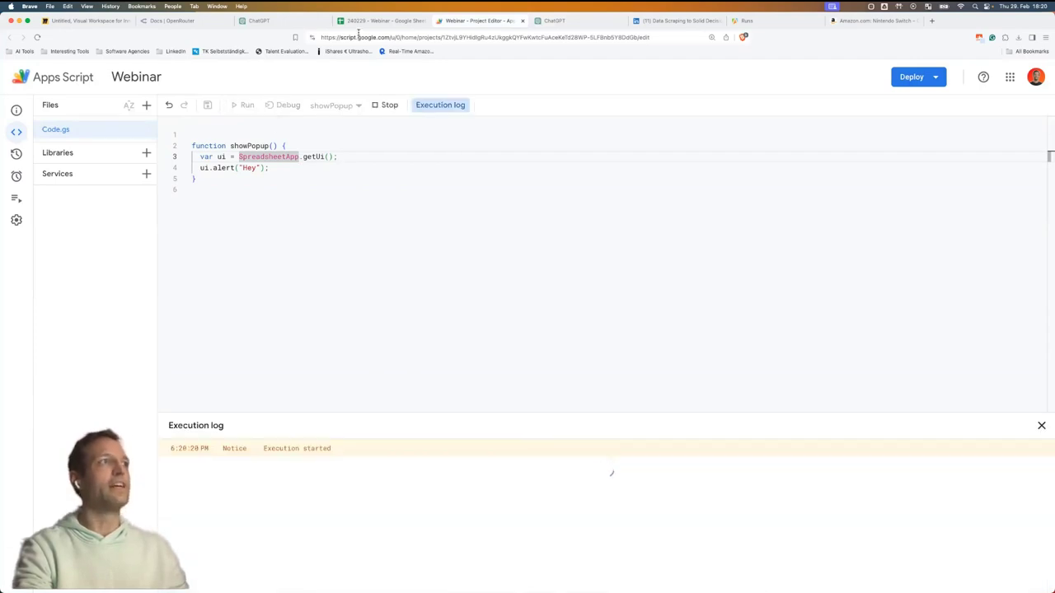
key(ctrl+shift+Tab)
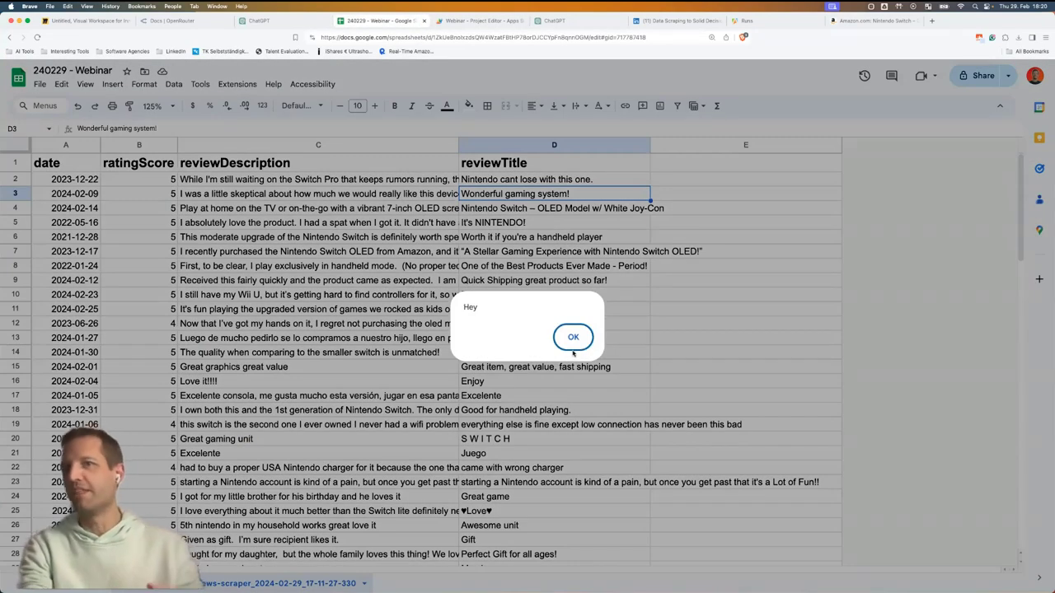
click(575, 335)
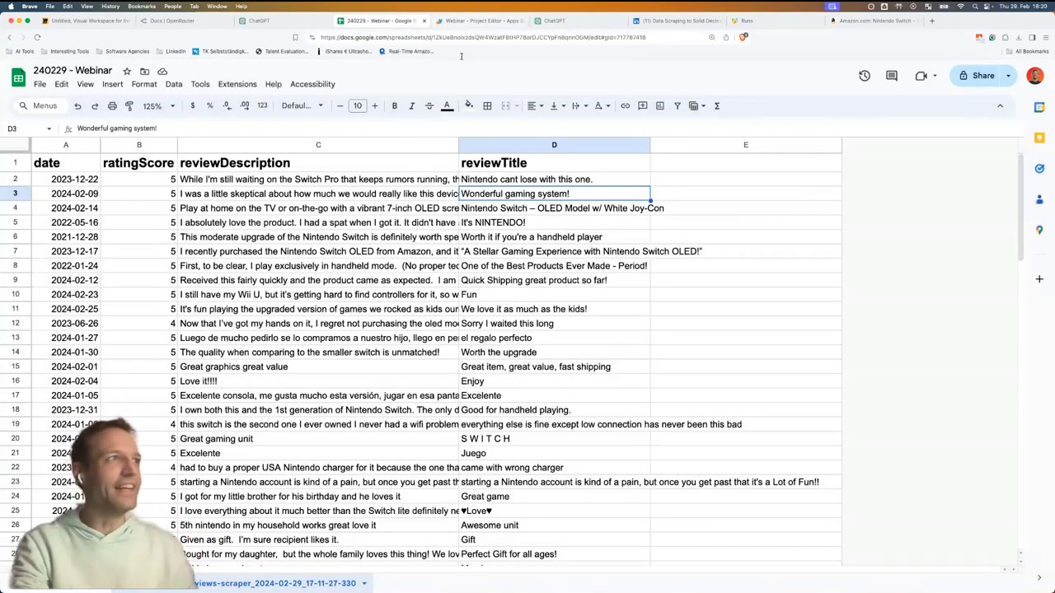
Return to the Apps Script editor and delete all the code in Code.gs.
click(477, 20)
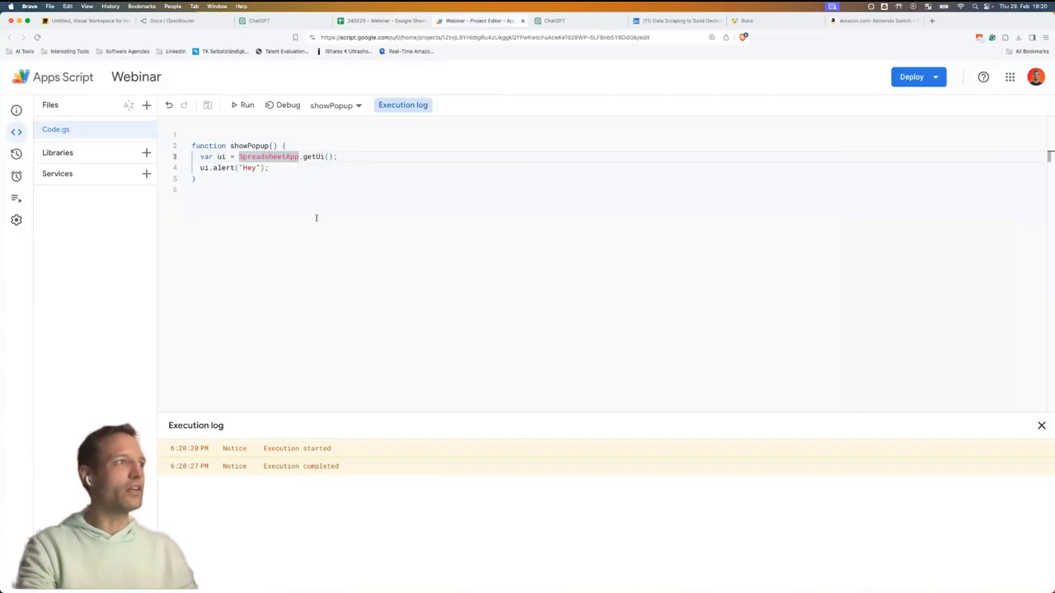
click(296, 169)
key(super+shift+Left)
key(super+a)
key(BackSpace)
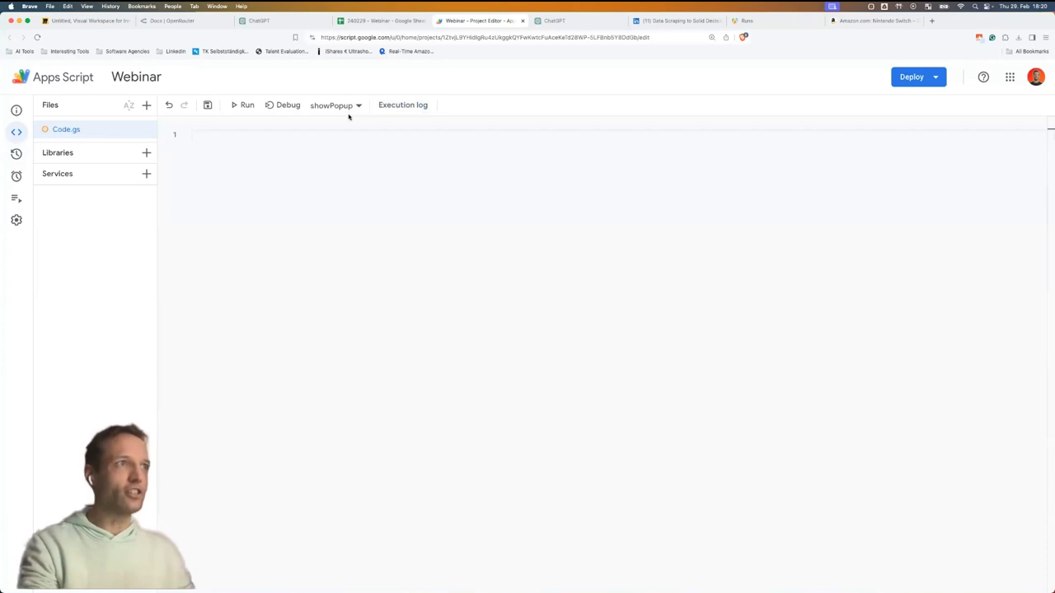
In the 240229 - Webinar spreadsheet, enter 5 in E3, 3 in E4 and the formula =sum(E3:E4) in E5.
click(387, 23)
click(718, 194)
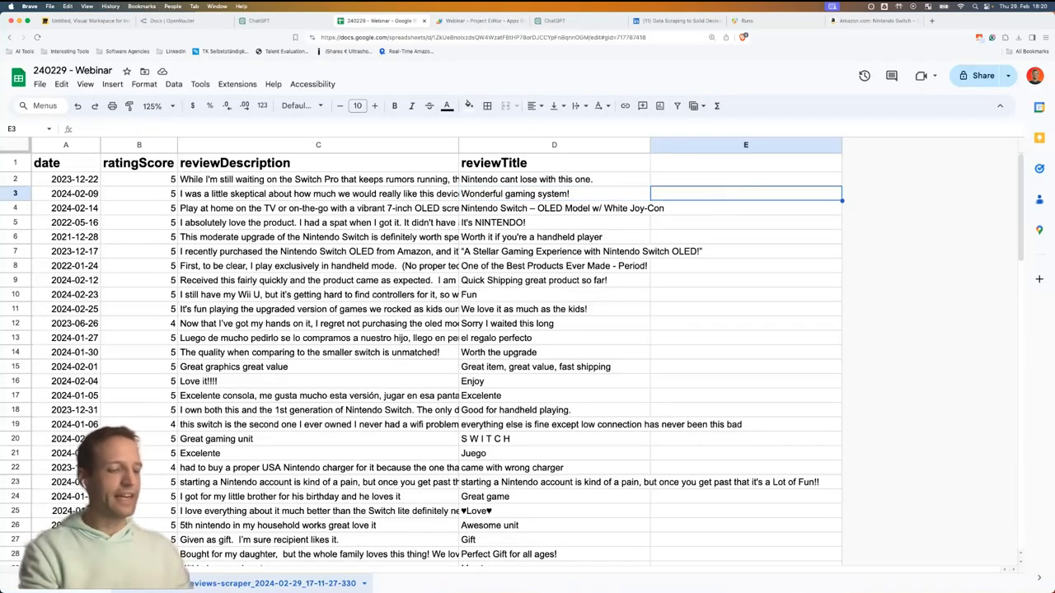
text(5)
key(Return)
text(3)
key(Return)
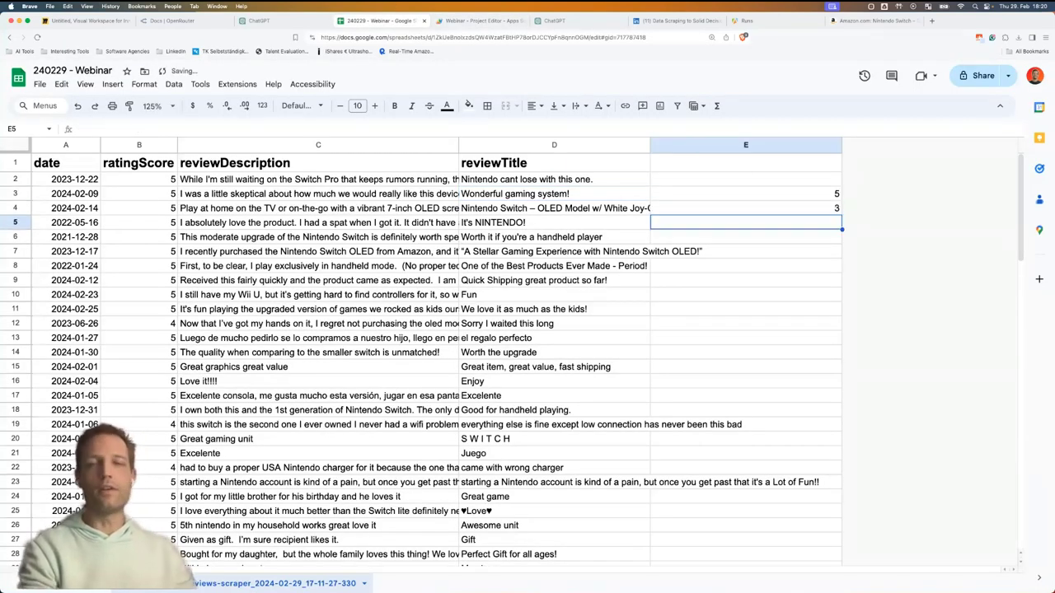
text(=)
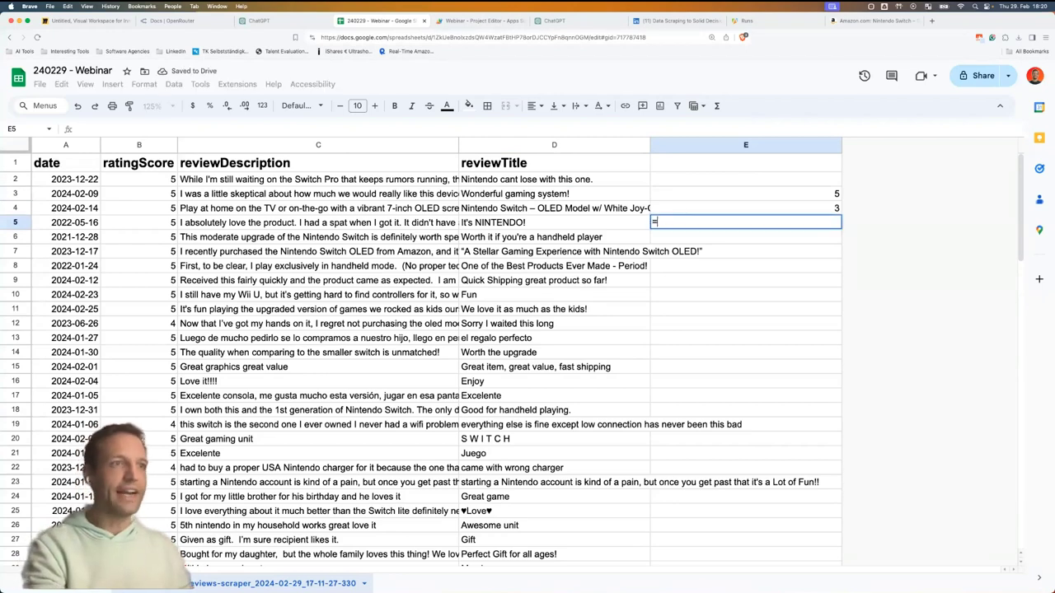
text(sum(E3:E4))
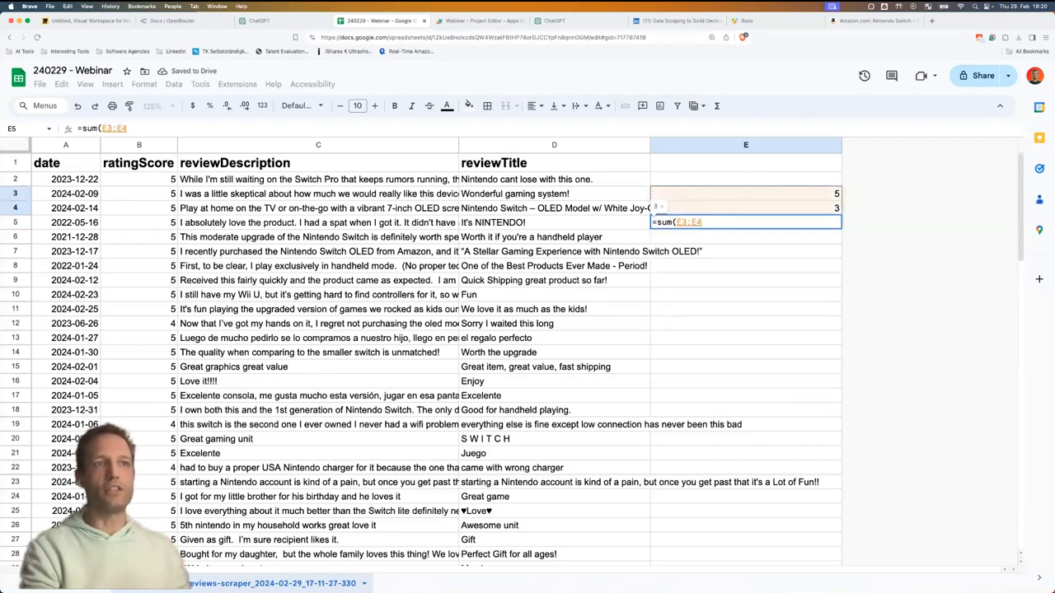
key(Return)
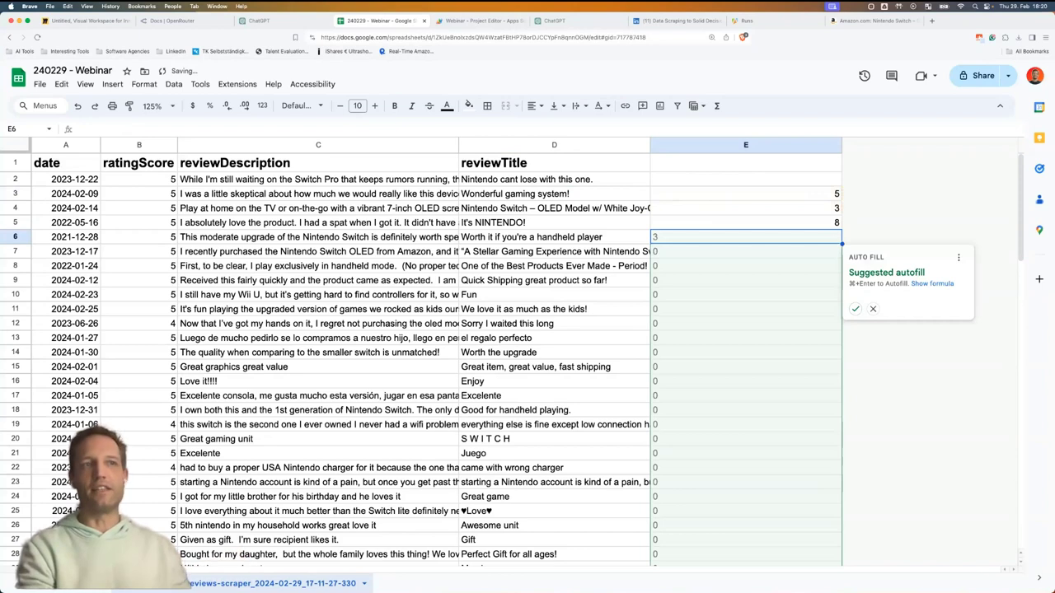
Reject the suggested autofill and clear the test entries from cells E5, E4 and E3.
key(Escape)
click(746, 223)
key(BackSpace)
click(746, 207)
key(BackSpace)
click(746, 194)
key(BackSpace)
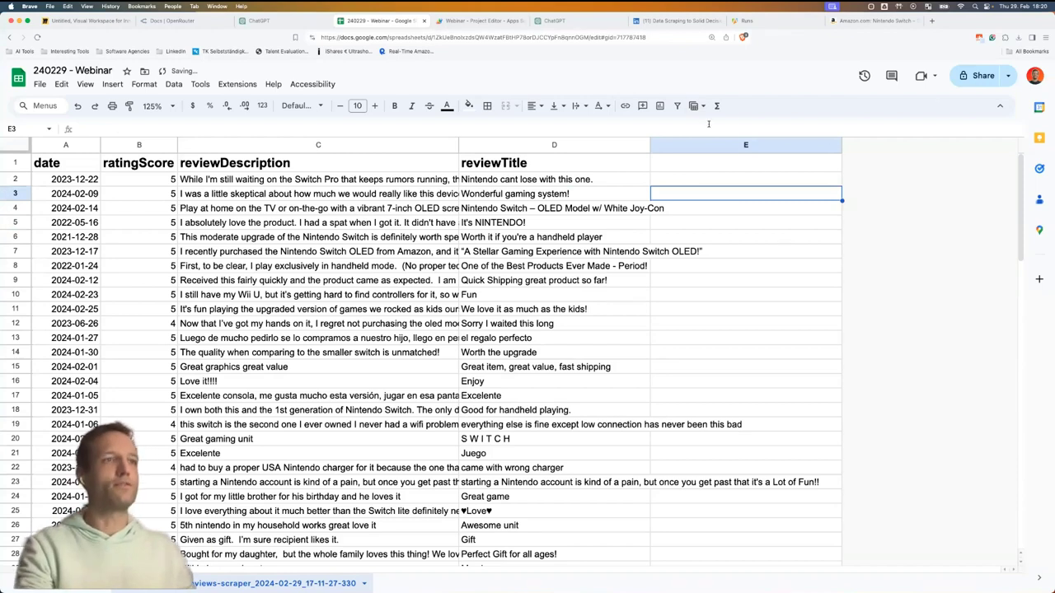
Insert one blank column at column E and select cell E3.
click(715, 147)
key(super+alt+equal)
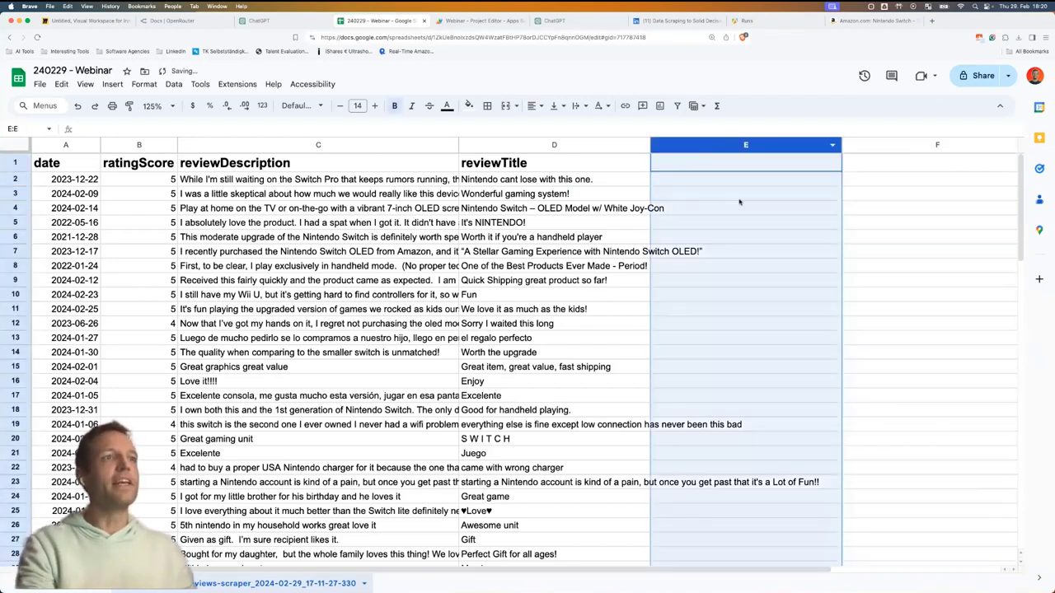
click(740, 200)
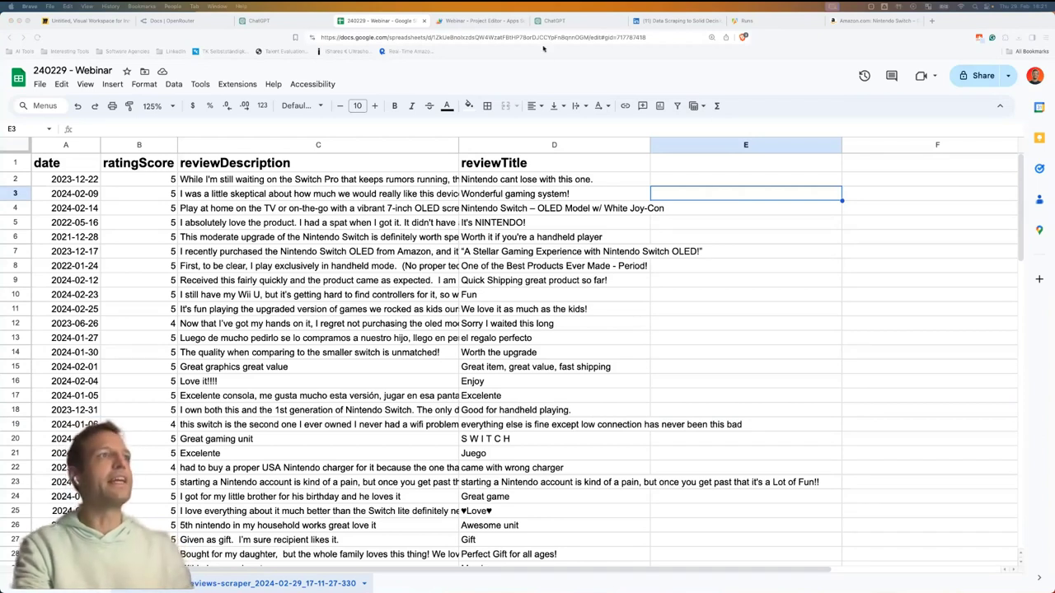
Paste the copied callmistral(prompt) function, including its Mistral API key, into the empty Code.gs and highlight its prompt parameter.
click(478, 21)
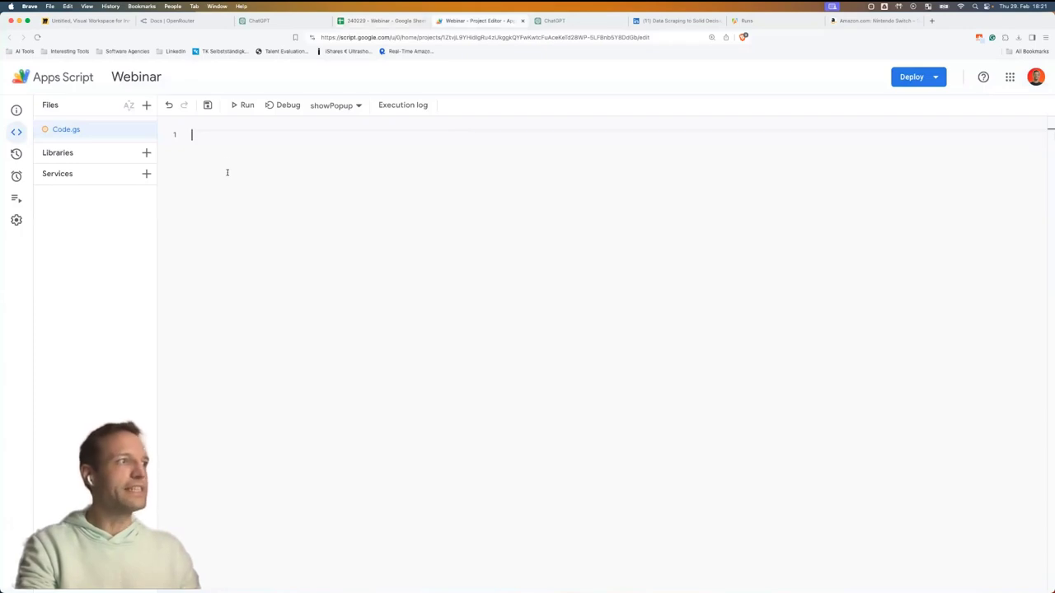
key(super+v)
scroll(294, 285, up, 1)
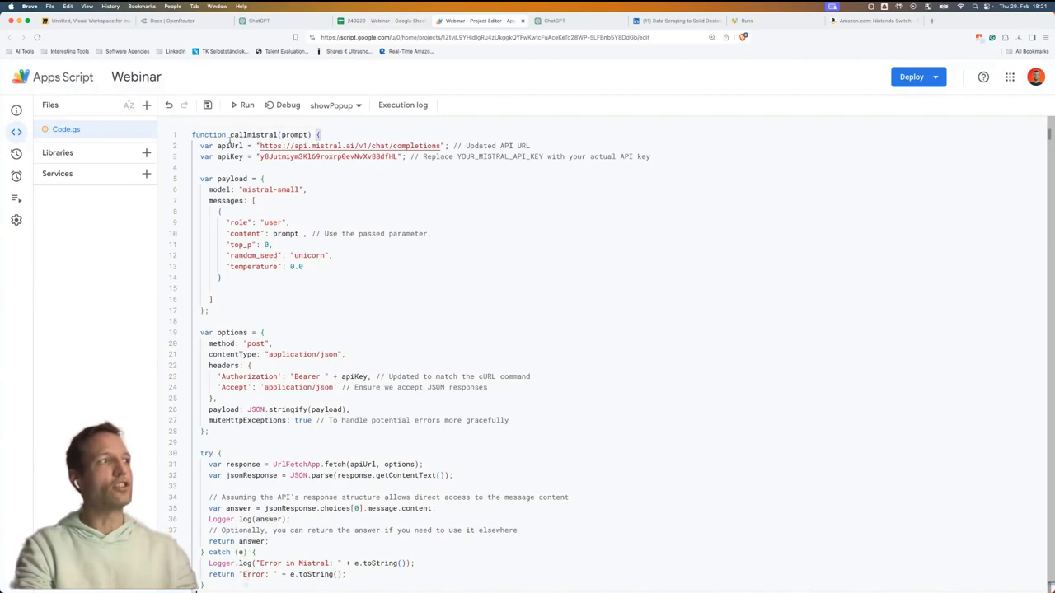
drag(228, 134, 291, 134)
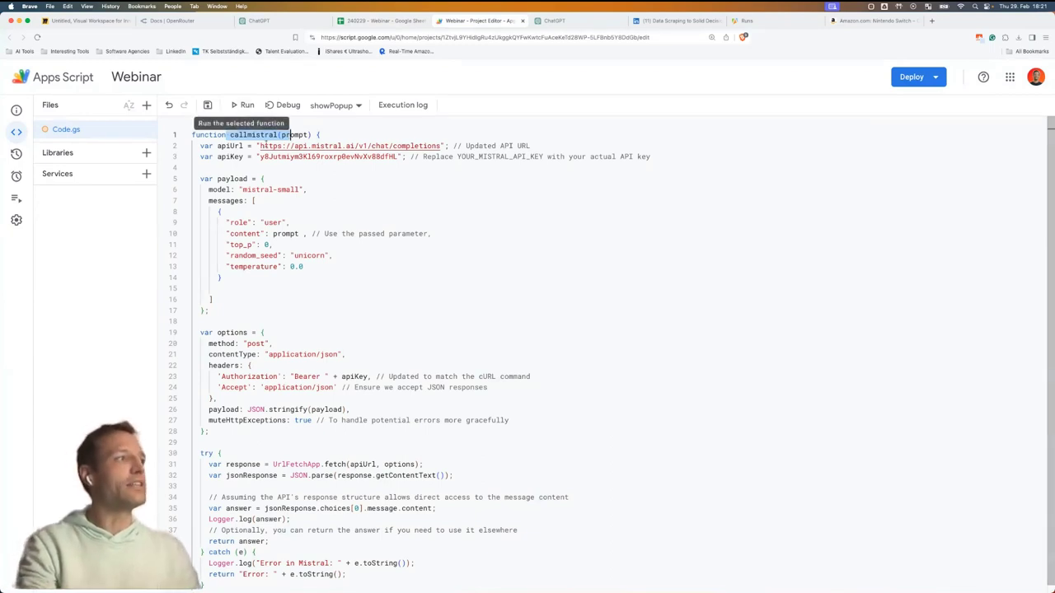
click(290, 134)
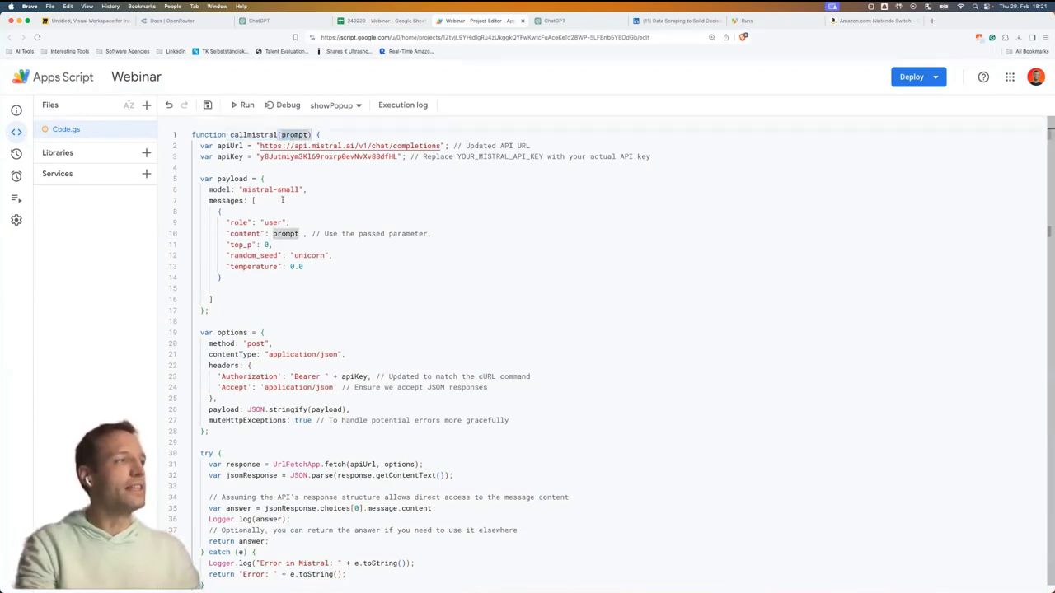
double_click(282, 134)
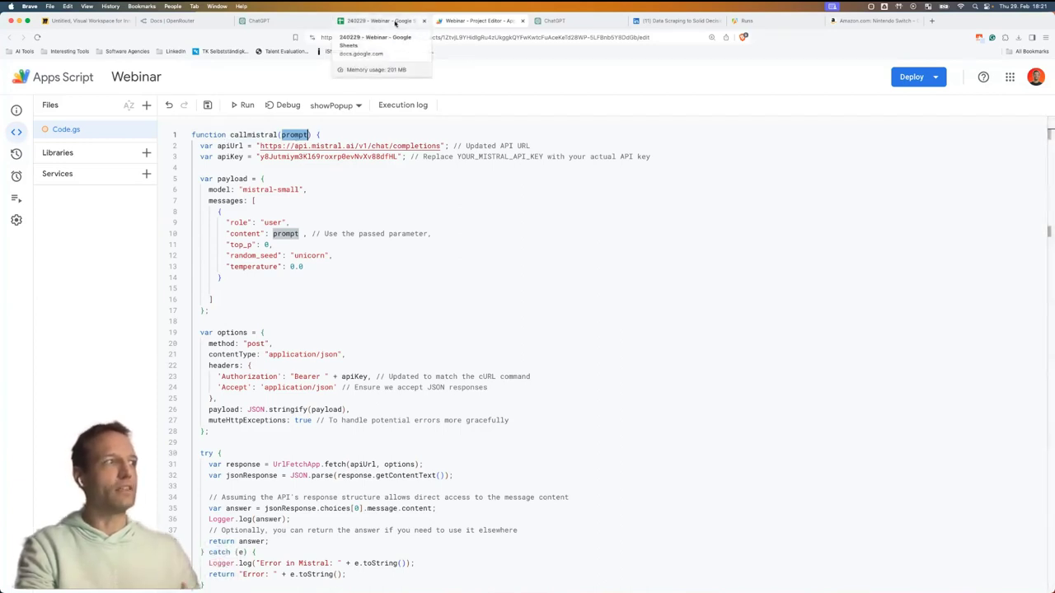
Return to the spreadsheet and enter =callmistral("Who was the second presindet of the united states") in cell E2.
click(395, 23)
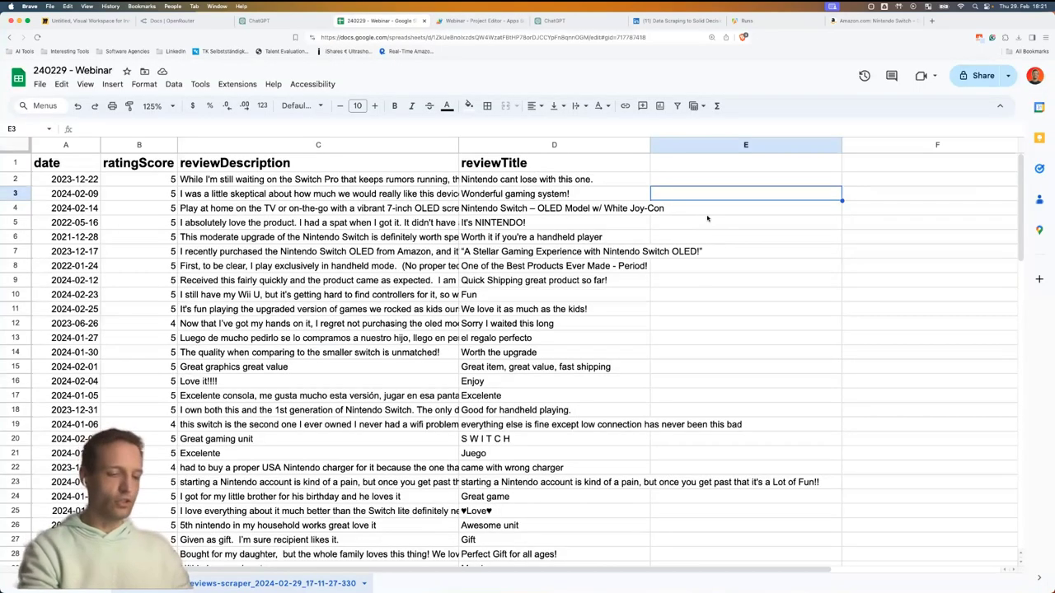
key(Up)
text(=callmistral("Wh)
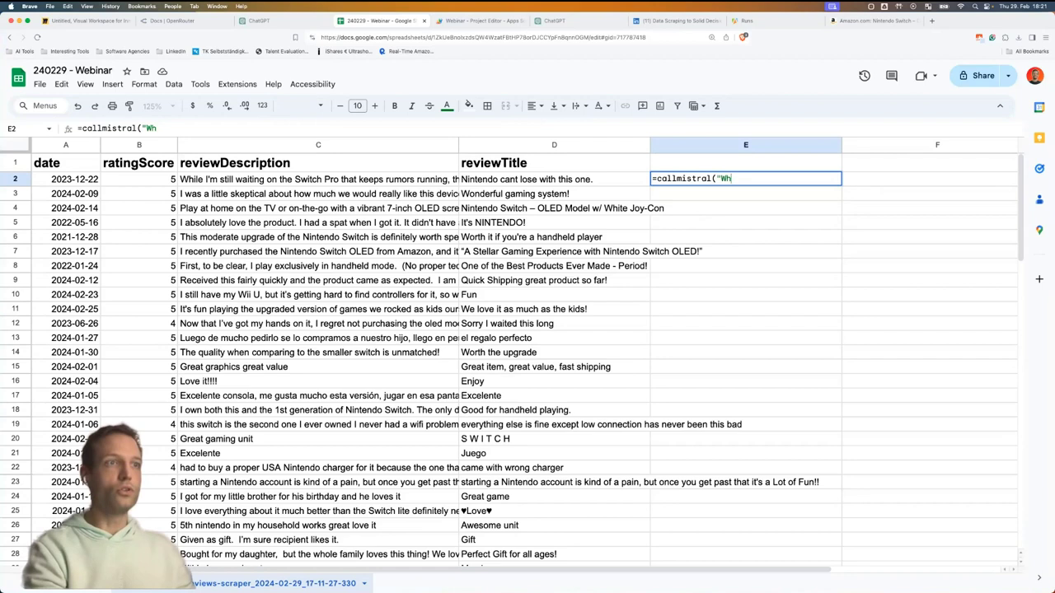
text(o was the second presindet f)
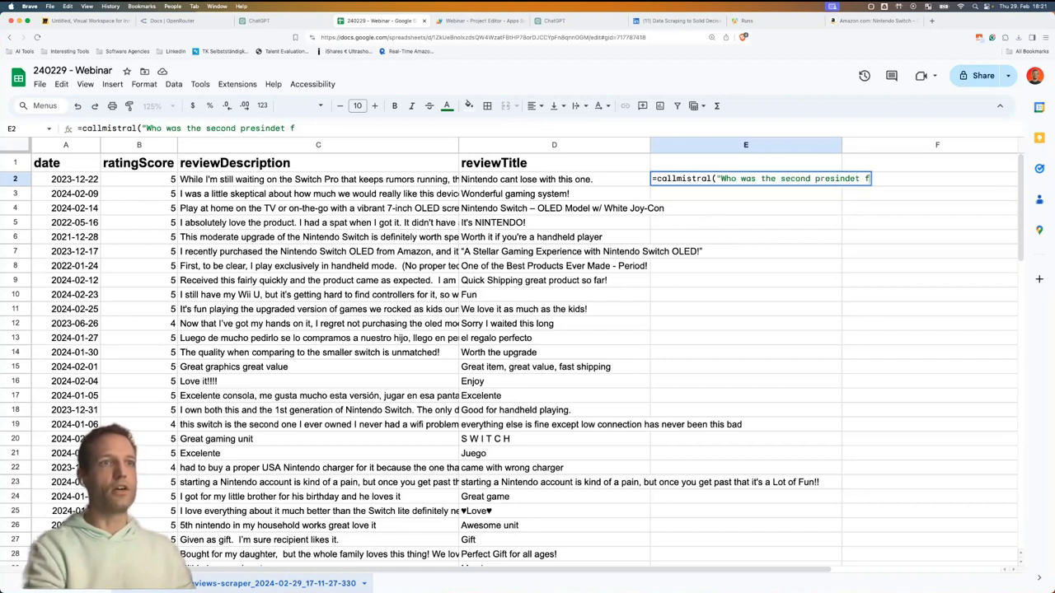
key(BackSpace)
text(of)
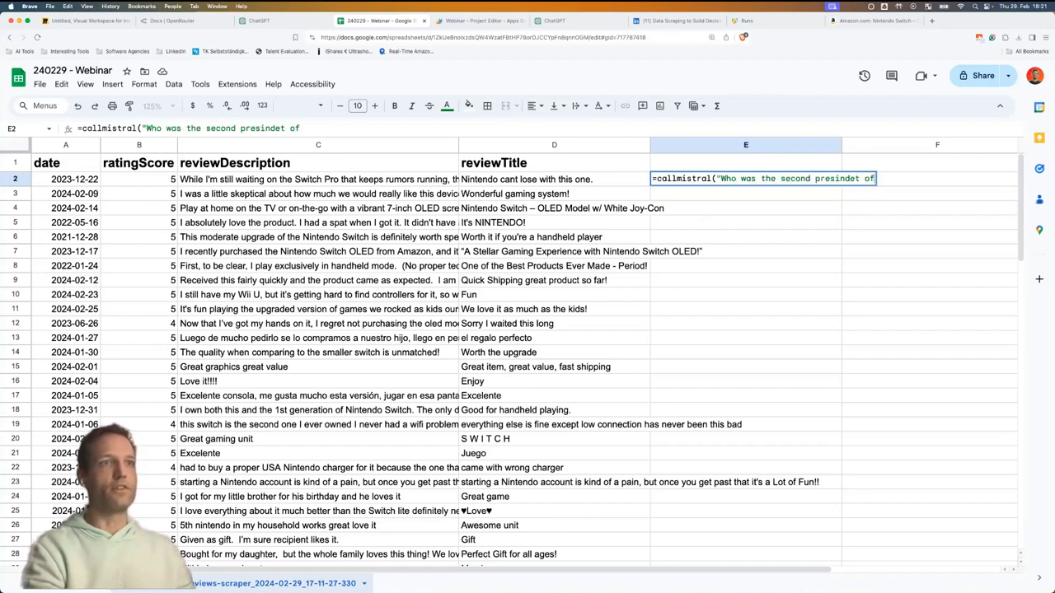
text( the united states"))
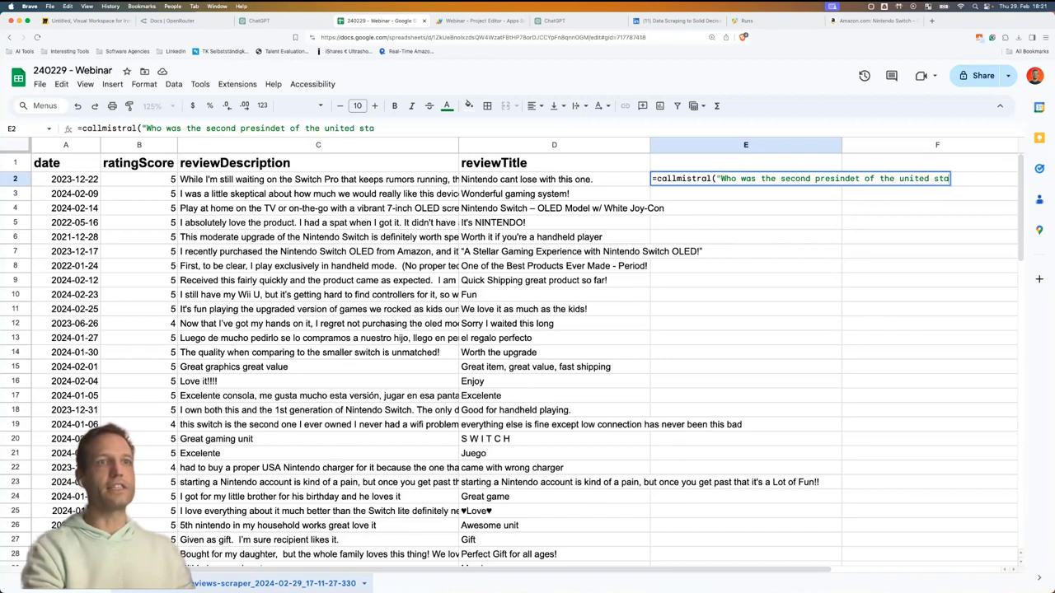
key(Return)
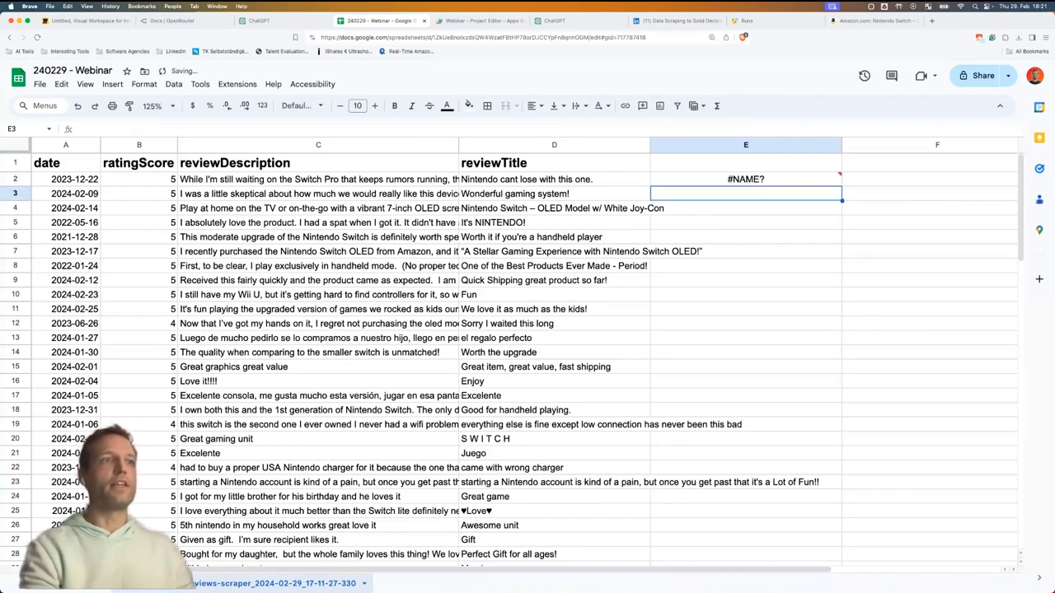
Revisit the Apps Script project, and re-enter the E2 callmistral formula with a space added after "united states".
click(480, 22)
click(404, 22)
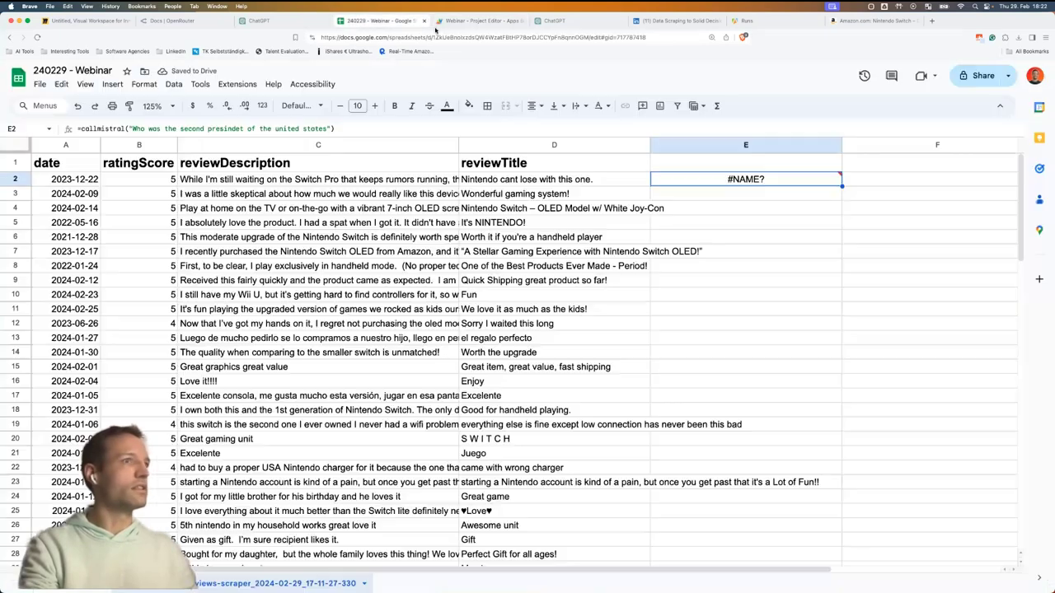
double_click(776, 176)
key(Return)
click(746, 179)
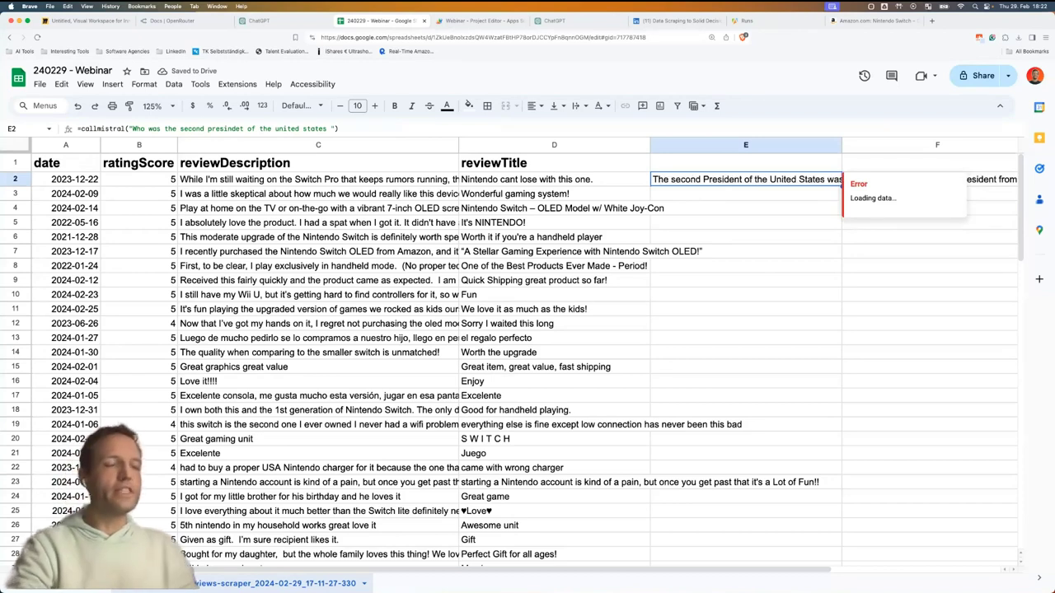
Select cell E2 and read the full answer returned by its callmistral formula.
click(817, 222)
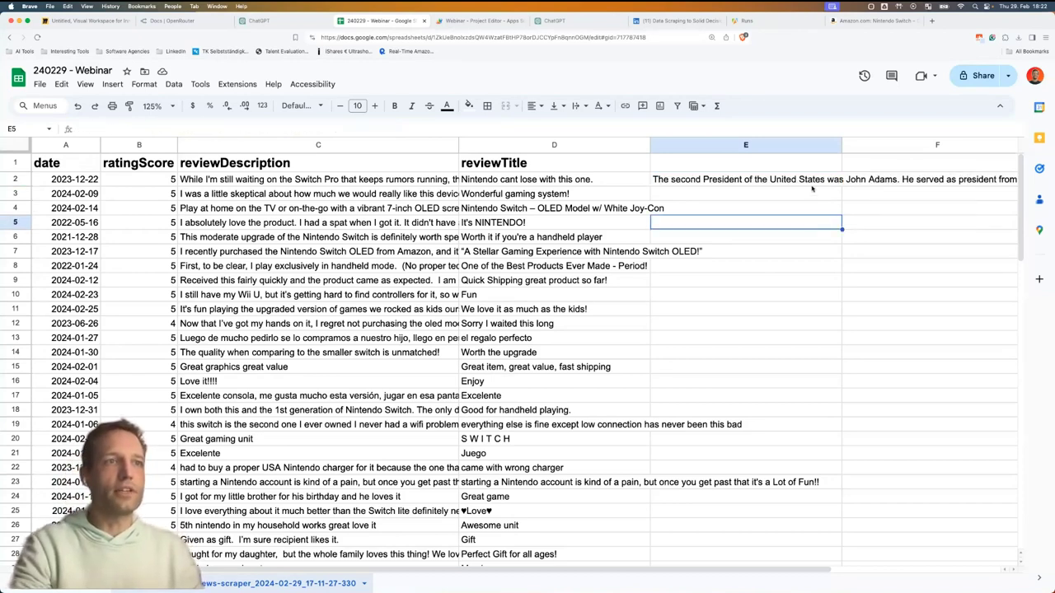
click(816, 182)
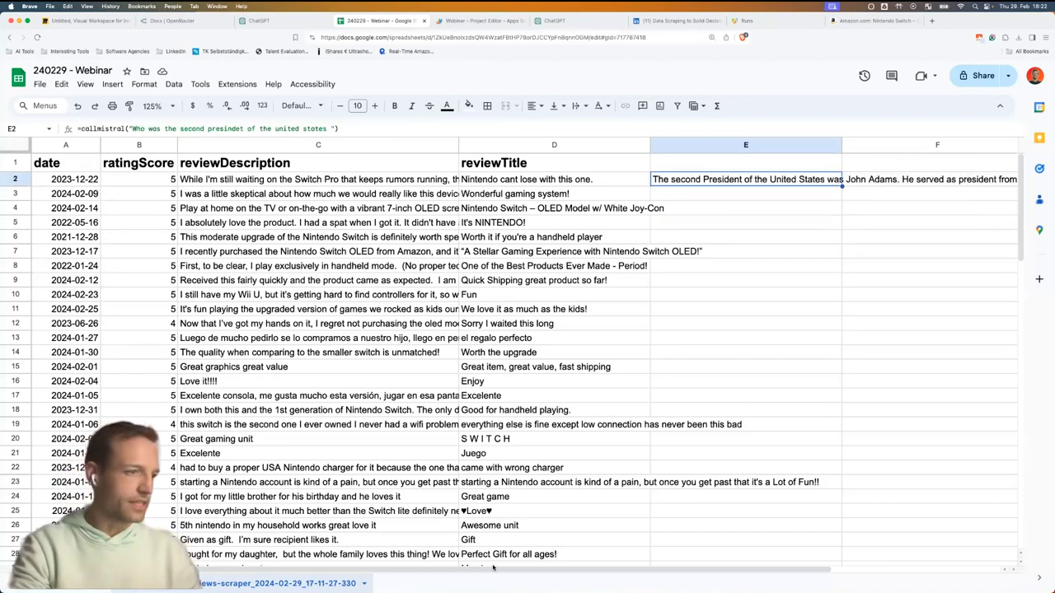
scroll(495, 535, right, 5)
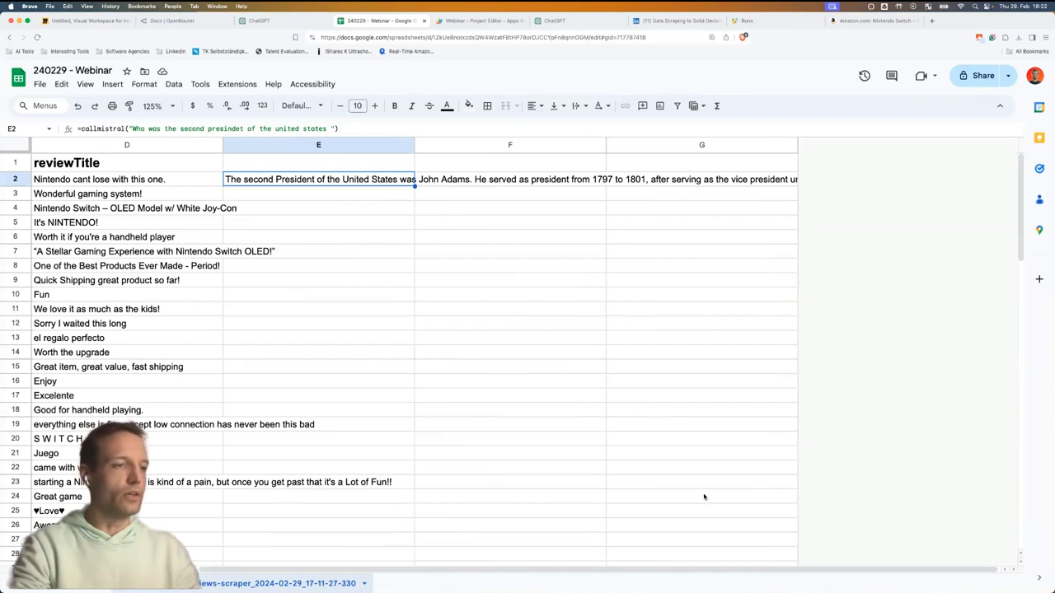
scroll(650, 425, left, 5)
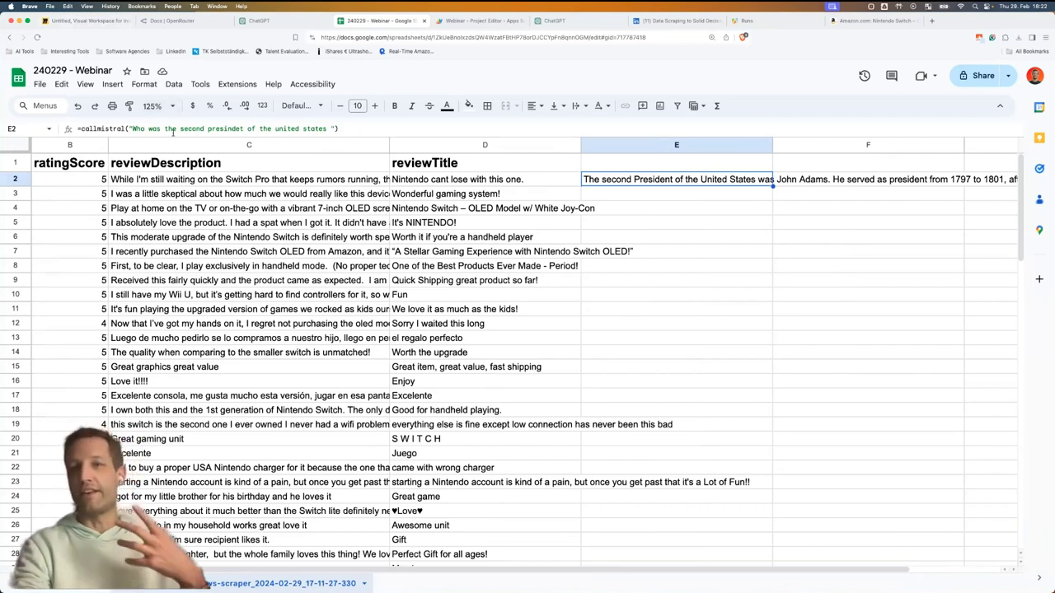
Enter "Does this comment include information how to improve our product. Simply answer with YES or NO. Only one word." in cell E1.
click(640, 168)
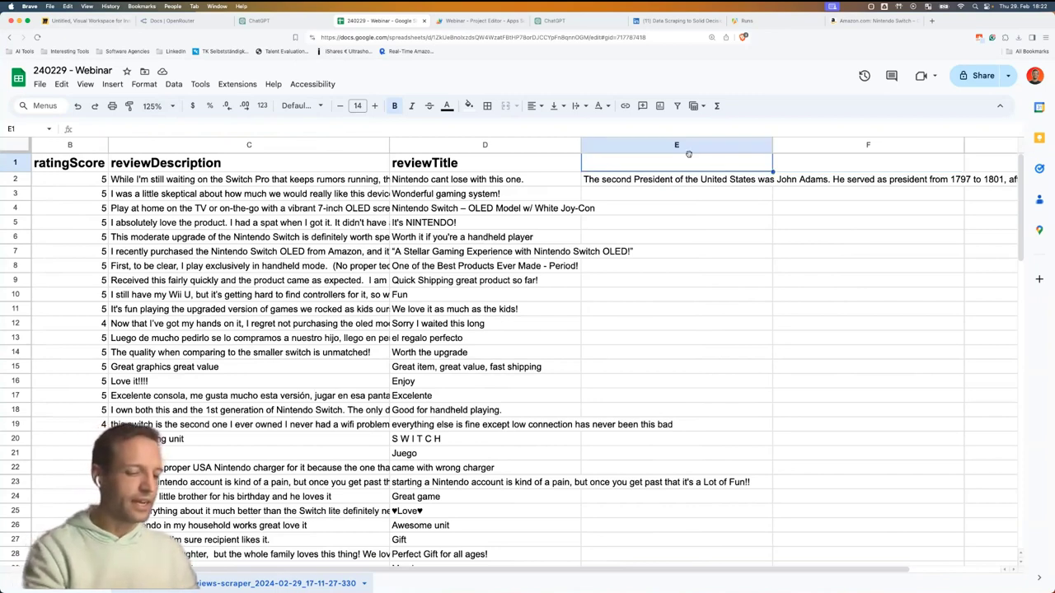
text(Does this comment include)
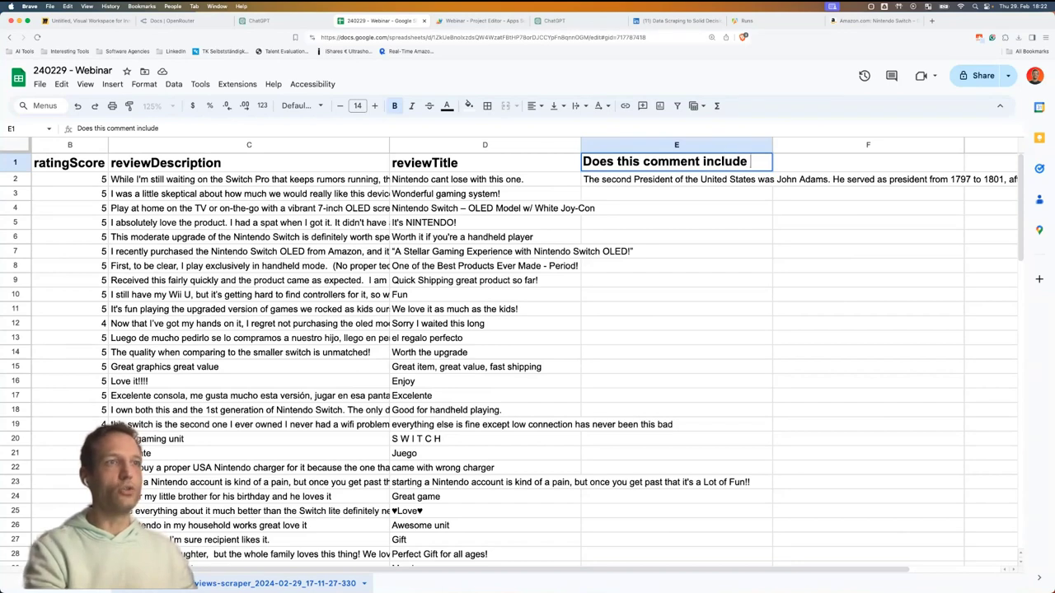
text( informatio)
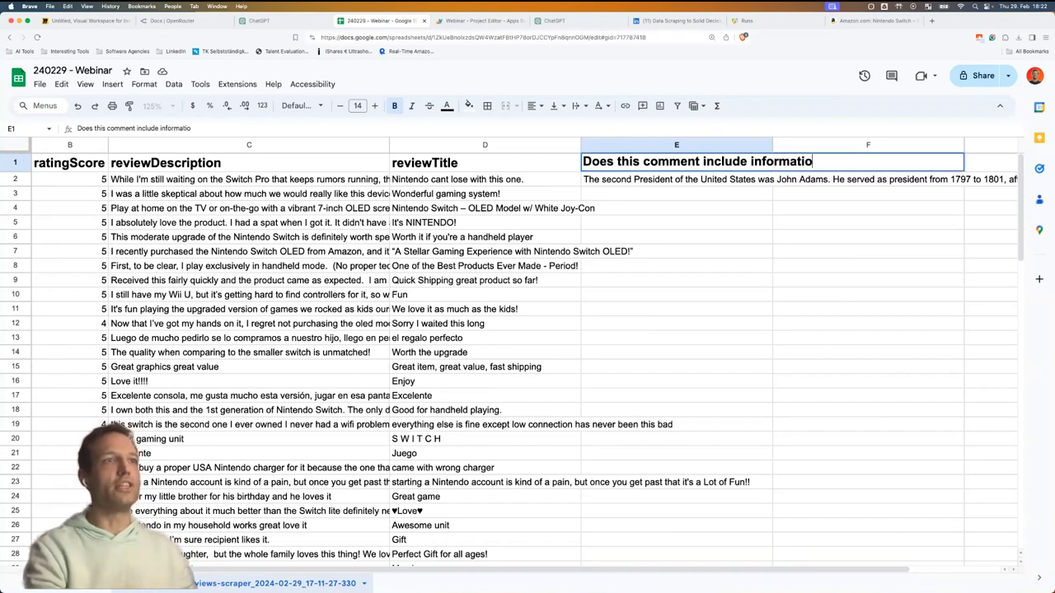
text(n how to improve)
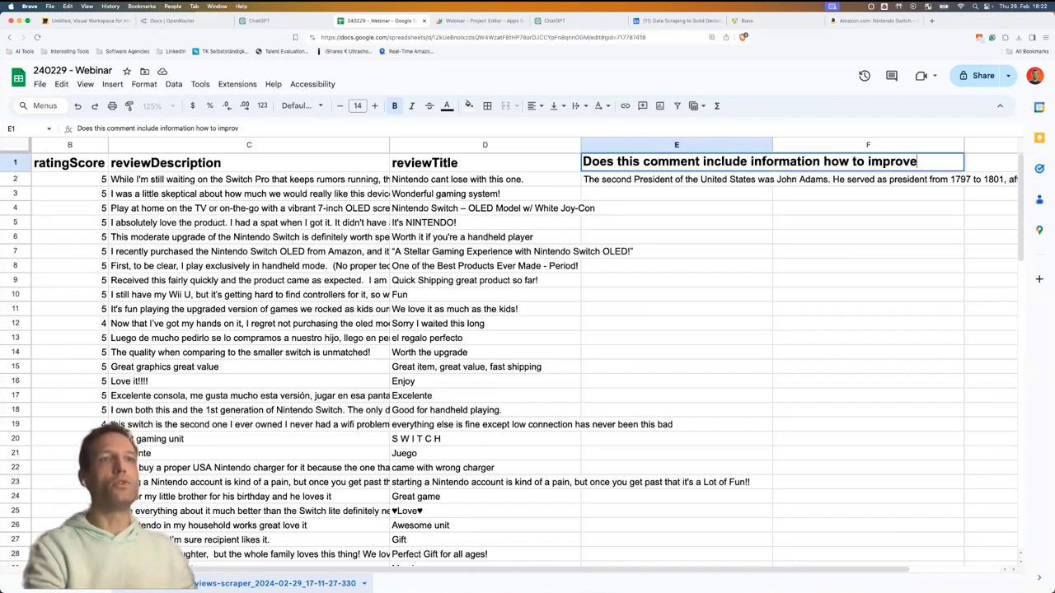
text( our product. J)
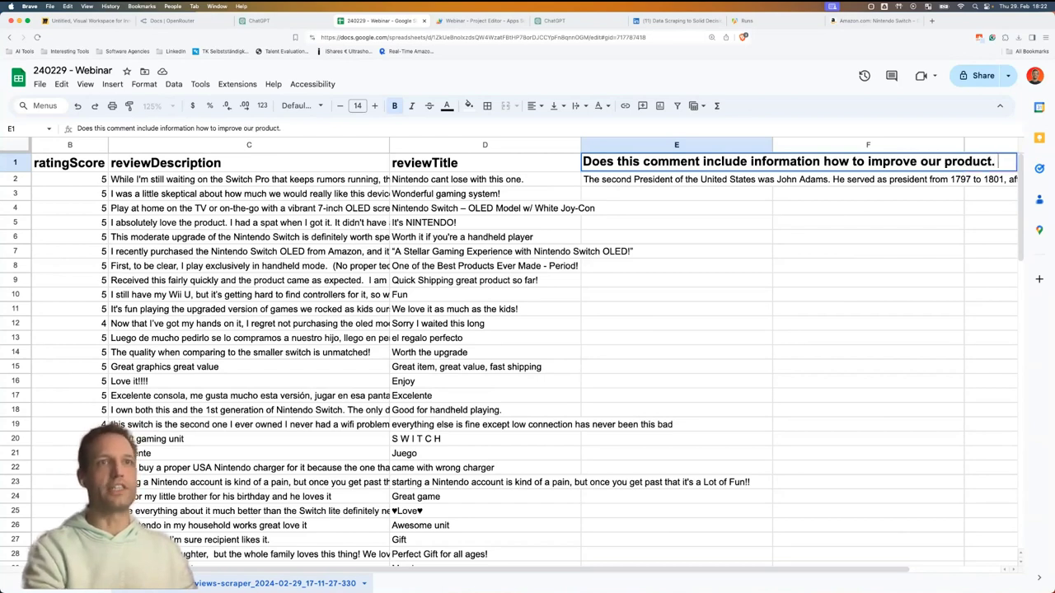
key(BackSpace)
text(Siply.)
key(BackSpace)
key(BackSpace)
key(BackSpace)
key(BackSpace)
text(mply answer )
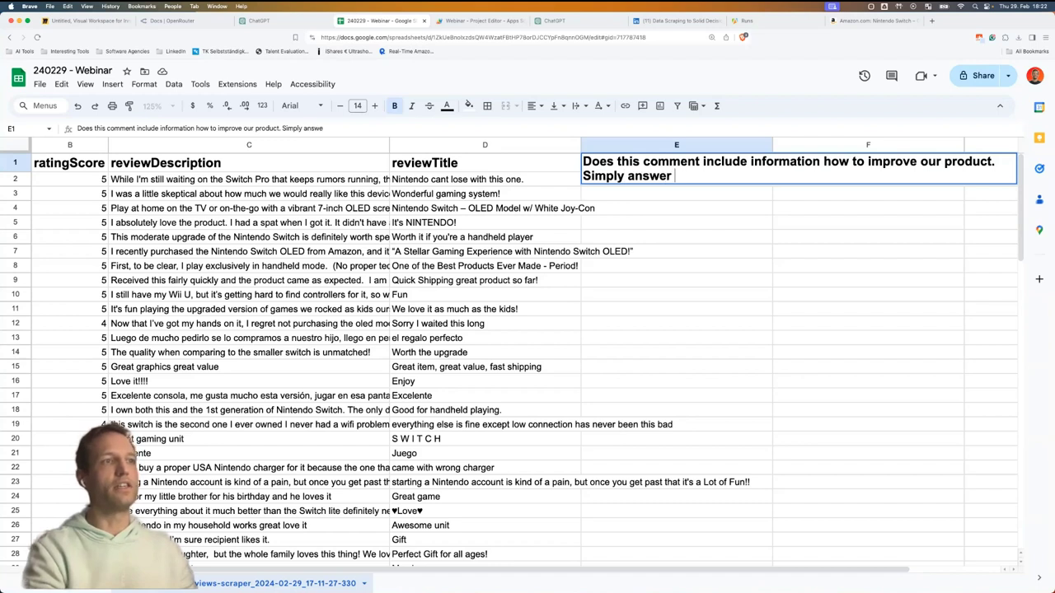
text(with YES or NO. Only one word.)
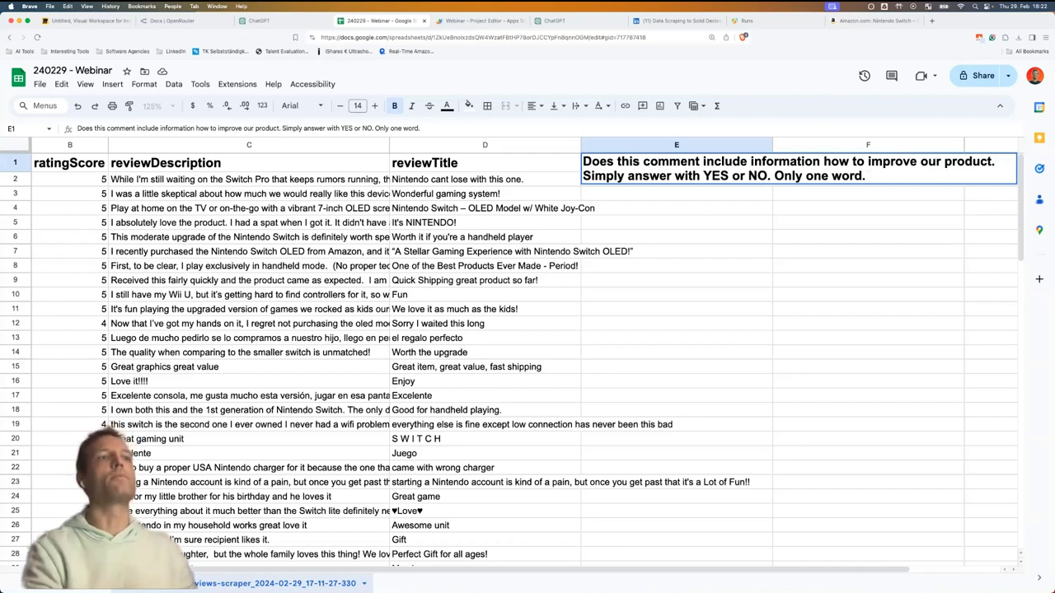
key(Return)
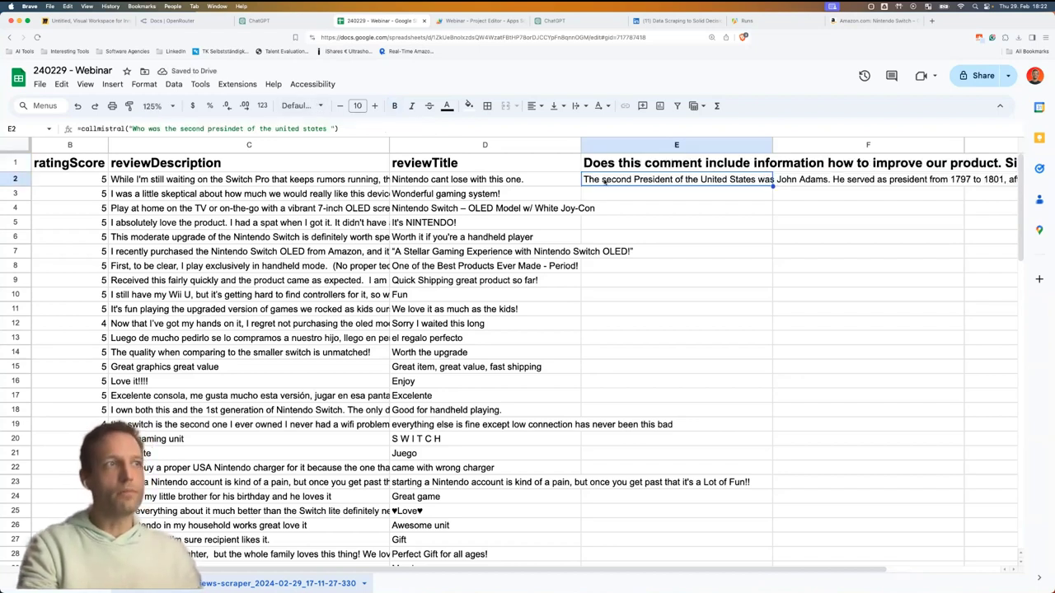
Replace the content of cell E2 with the formula =callmistral(E1 & " " & C2).
key(Delete)
text(=)
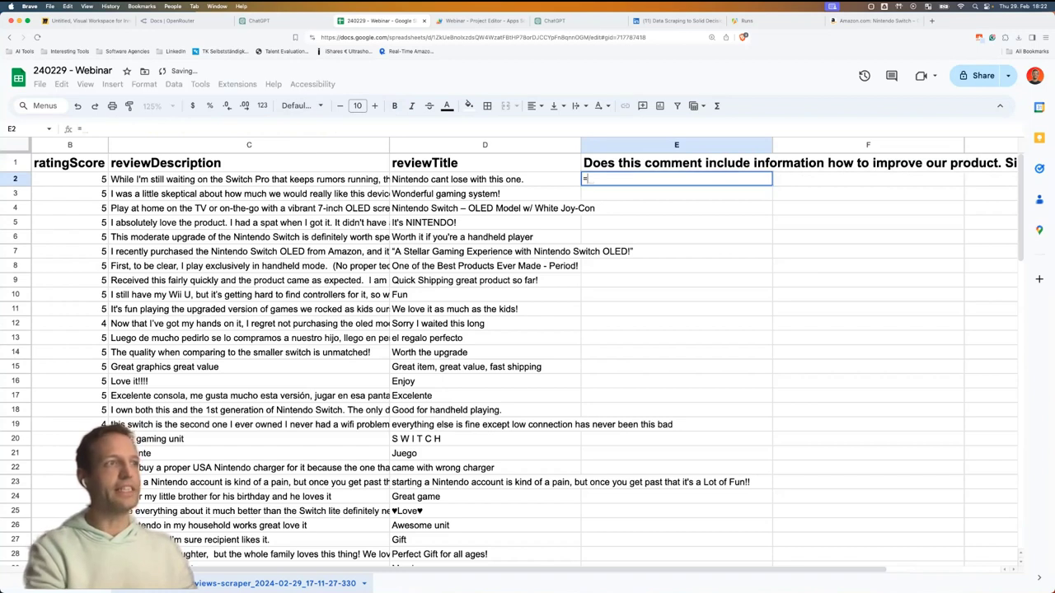
text(collmistral()
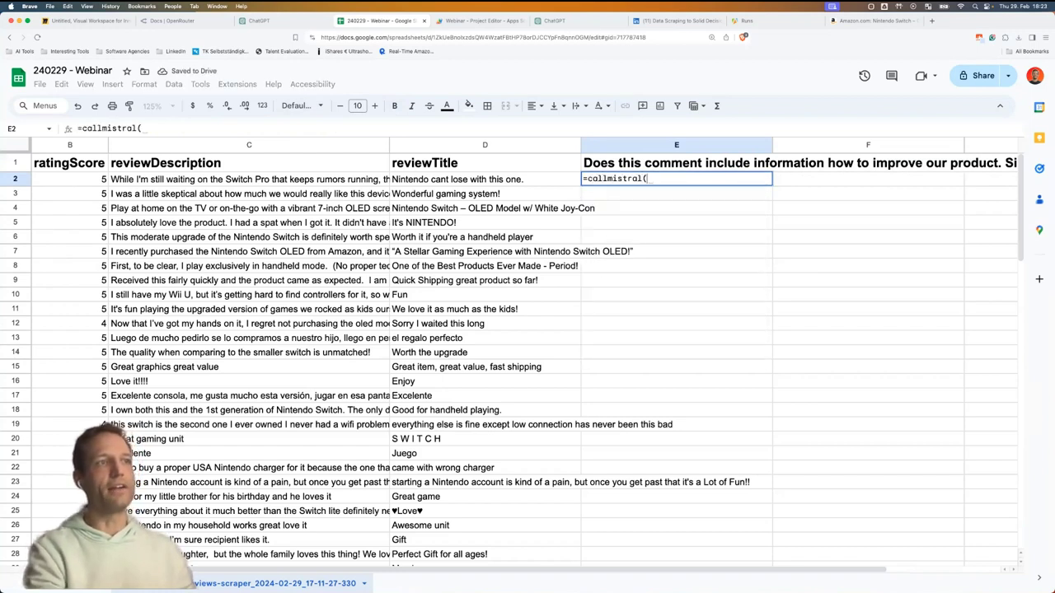
click(615, 167)
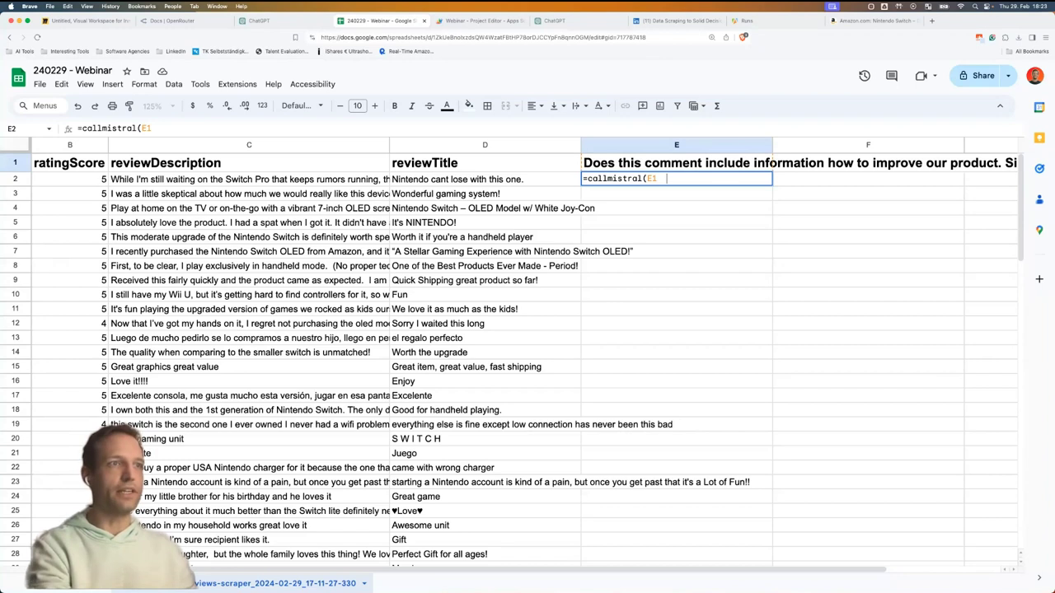
text(& " &)
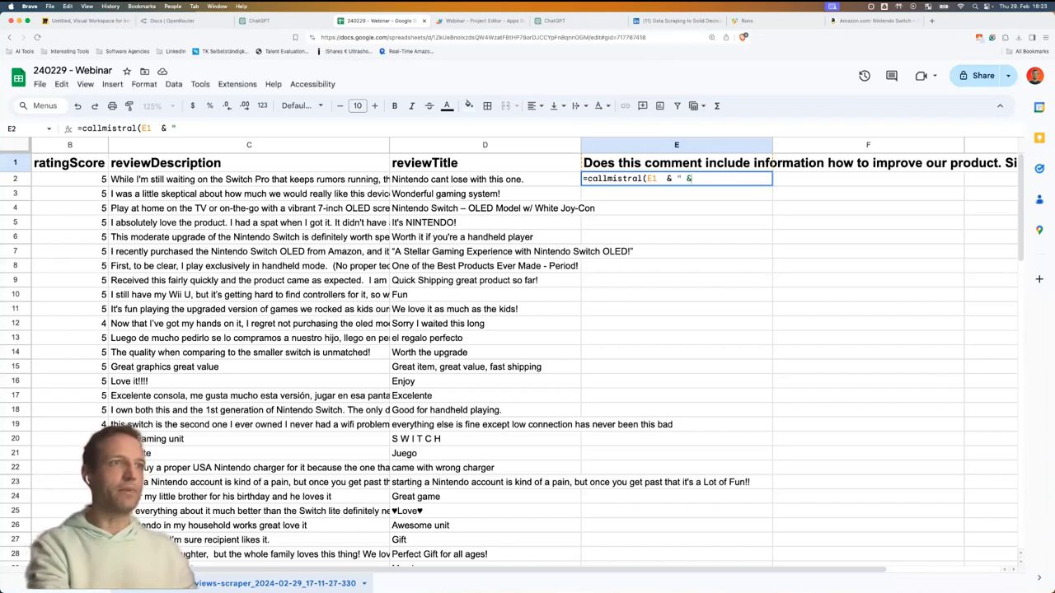
key(BackSpace)
text(" &)
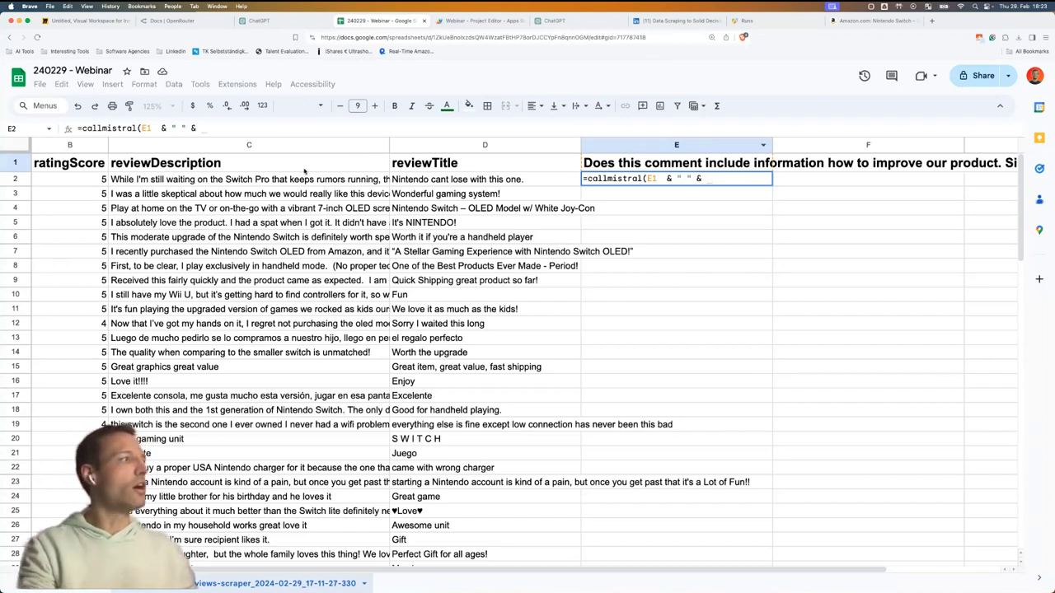
click(285, 179)
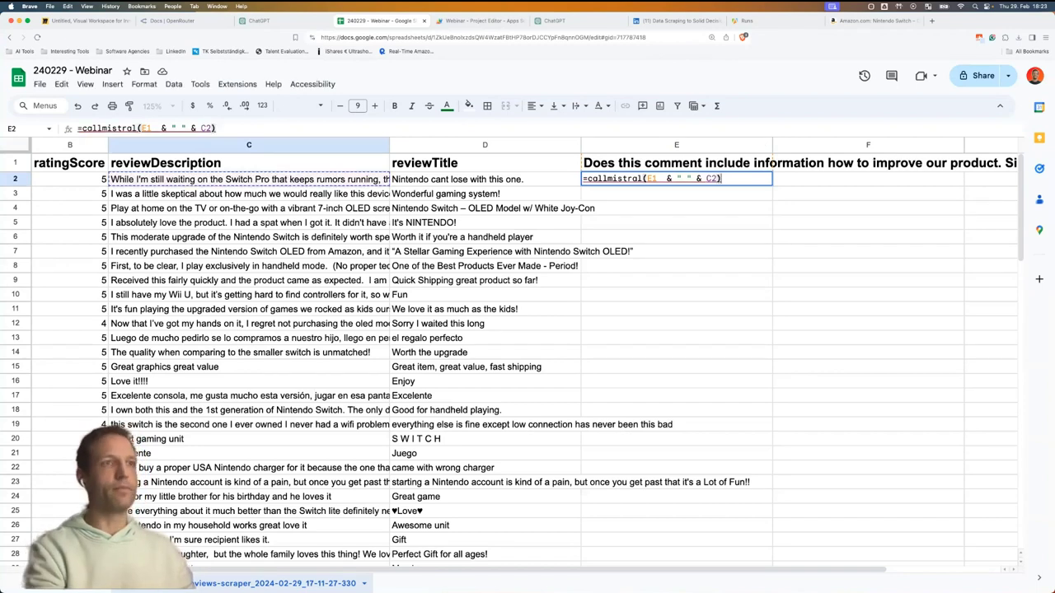
key(Return)
click(675, 179)
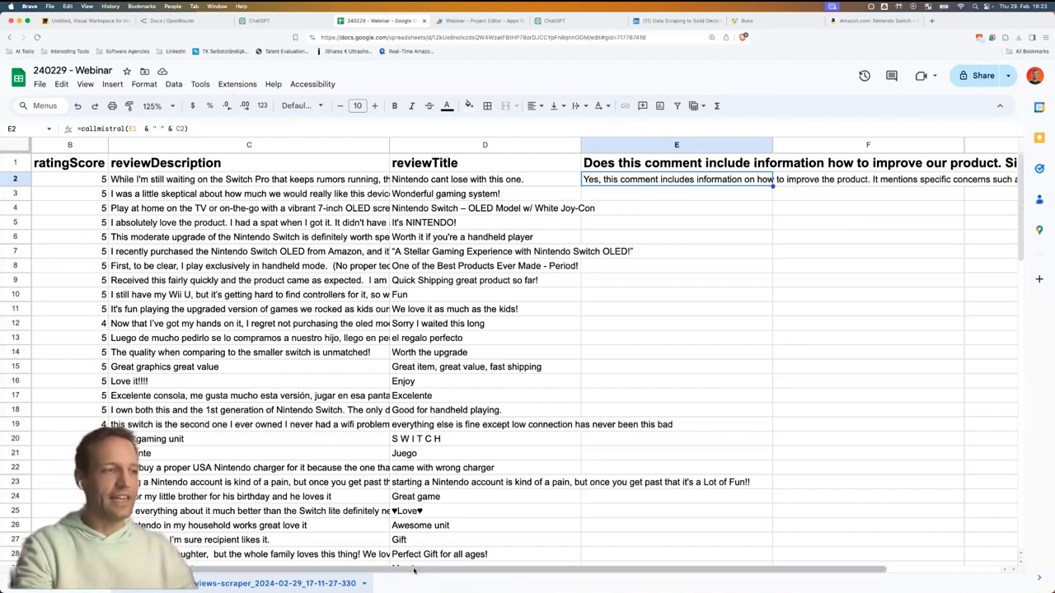
Check the length of the answer in cell E2 and set the cell to wrap its text.
scroll(453, 565, right, 2)
scroll(453, 566, left, 2)
scroll(504, 531, right, 2)
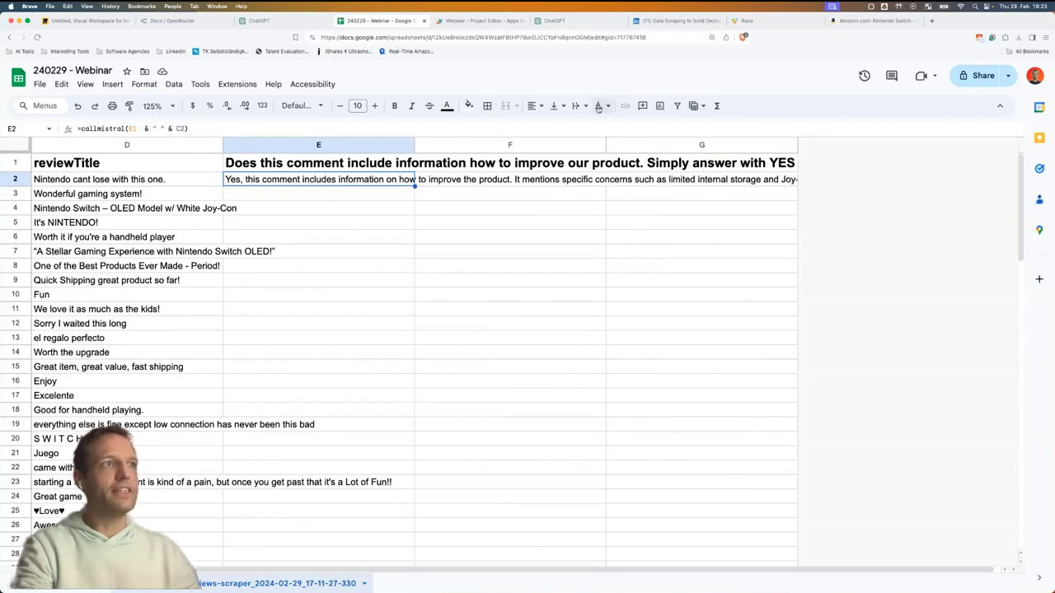
scroll(218, 191, left, 3)
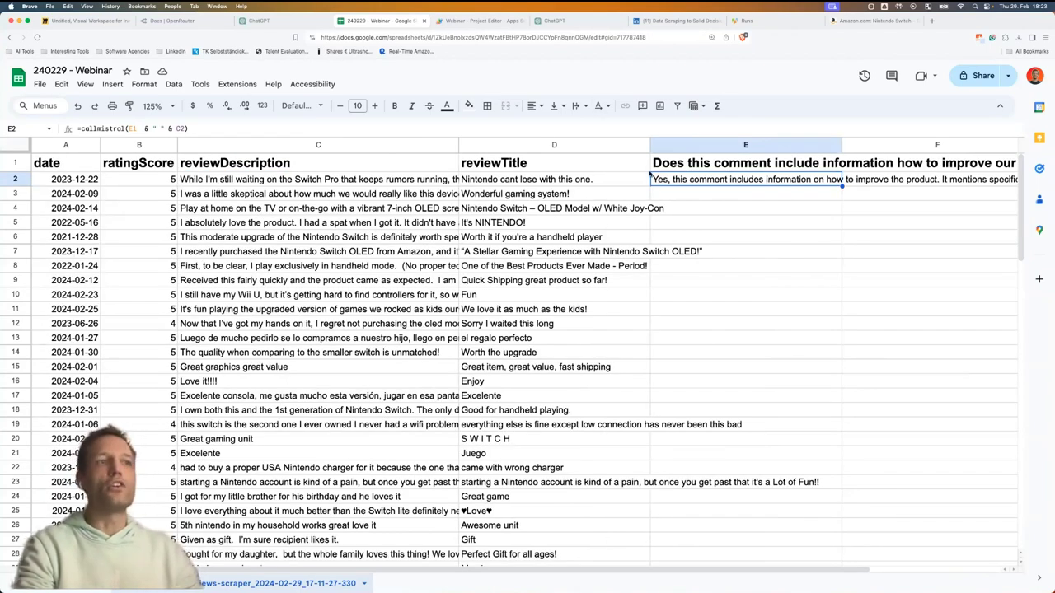
click(577, 105)
click(601, 129)
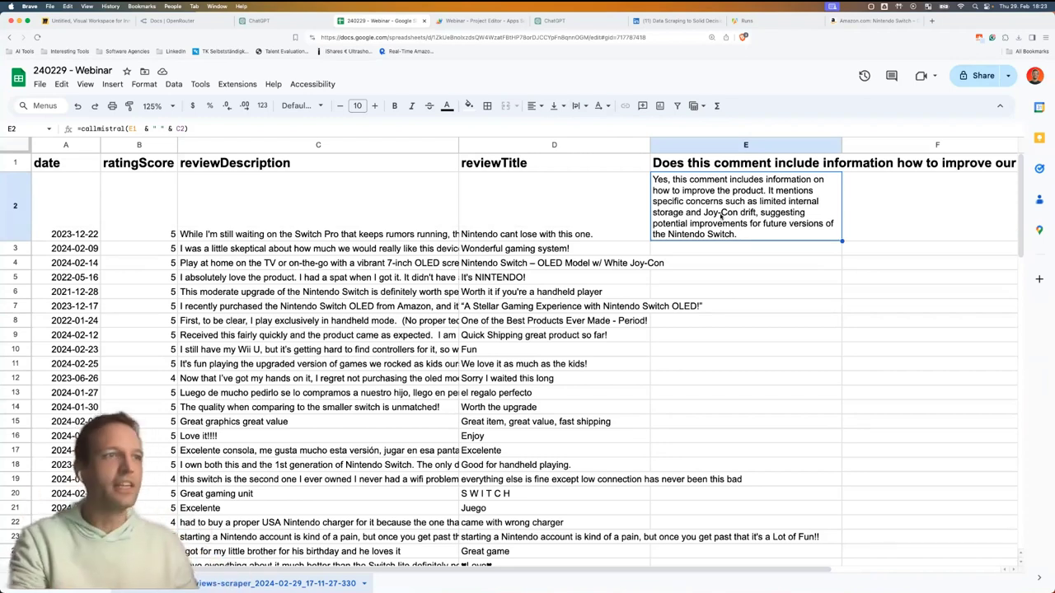
Try to fill the E2 formula with its relative E1 reference down to E16, and undo the fill.
drag(843, 278, 842, 437)
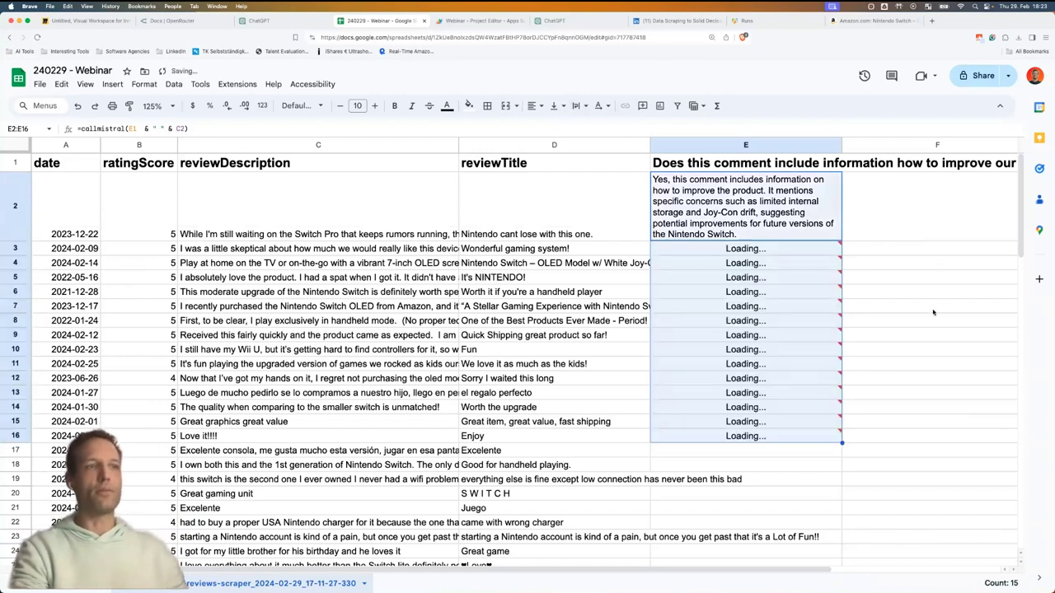
click(934, 313)
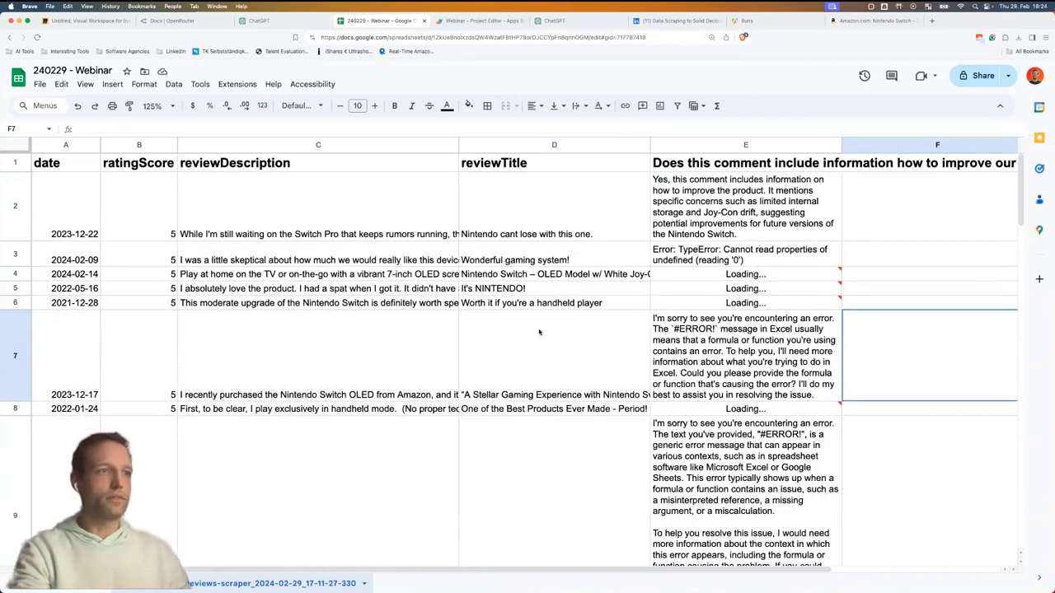
key(ctrl+z)
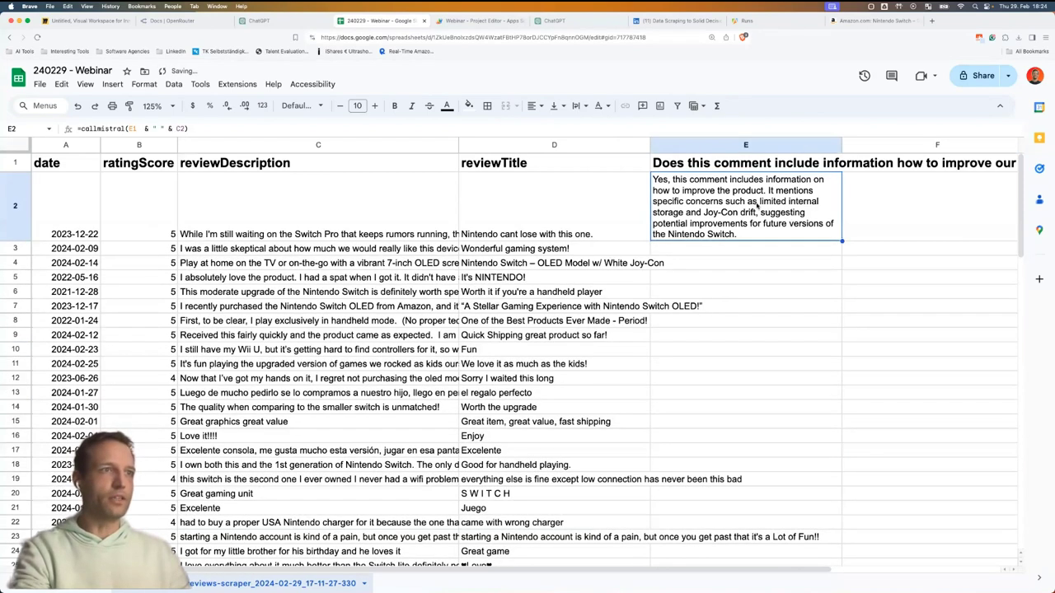
Change the E2 formula to =callmistral($E$1 & " " & C2) and fill it down column E over the review rows.
key(Return)
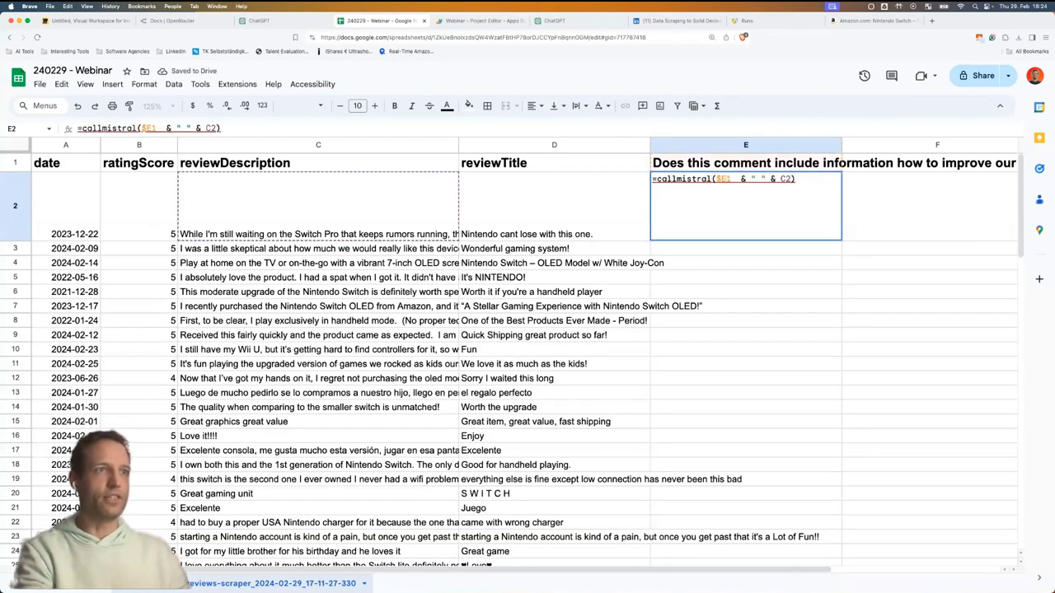
key(Return)
click(836, 228)
drag(839, 417, 837, 437)
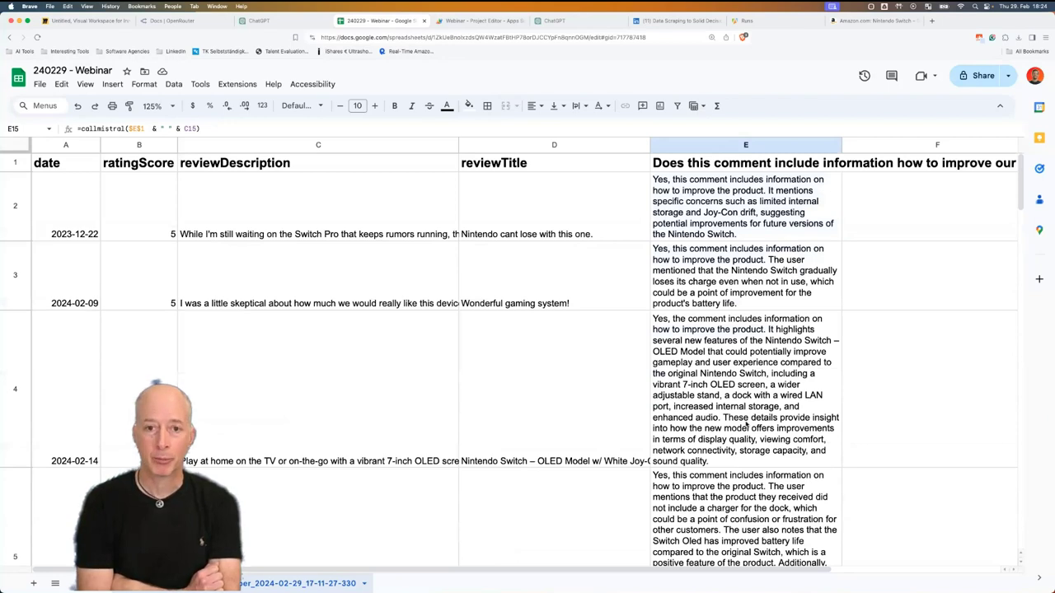
Review the generated answers in column E down to about row 12 and return to the first rows.
scroll(747, 425, down, 4)
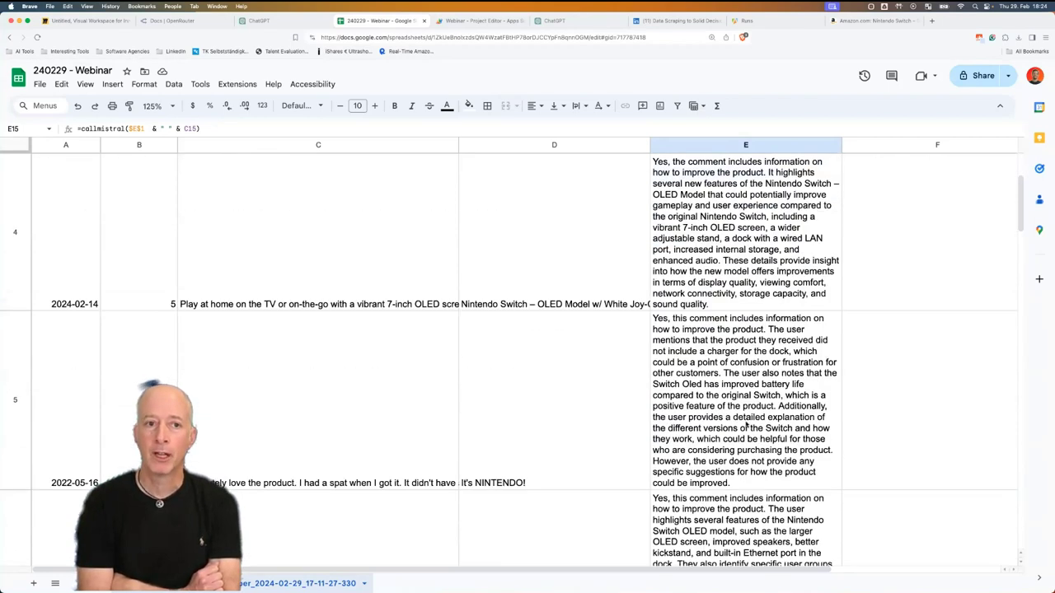
scroll(746, 425, down, 4)
scroll(746, 425, down, 5)
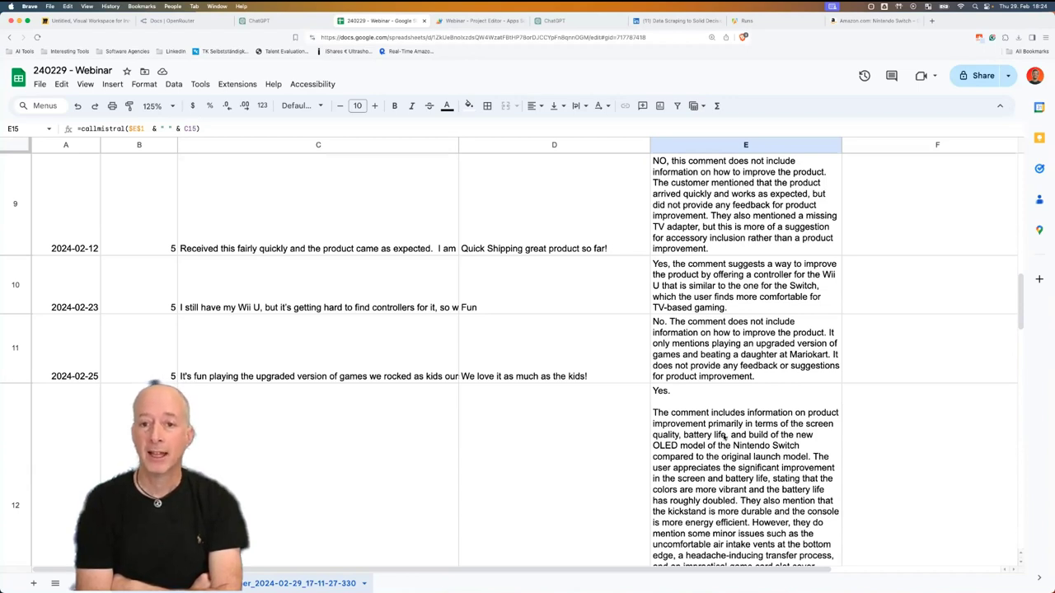
scroll(725, 434, down, 3)
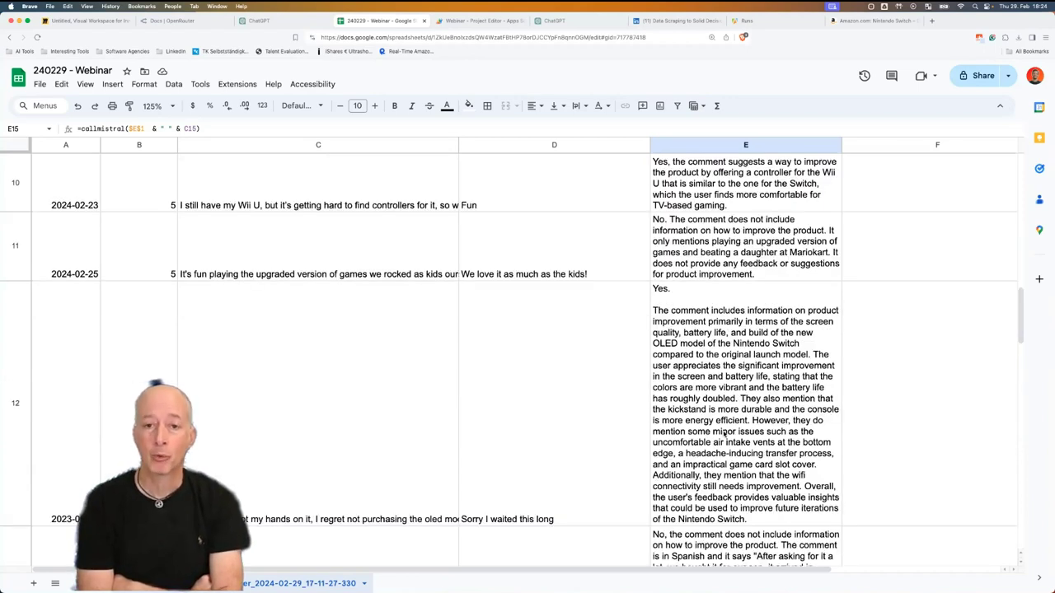
scroll(727, 430, up, 3)
scroll(727, 430, up, 10)
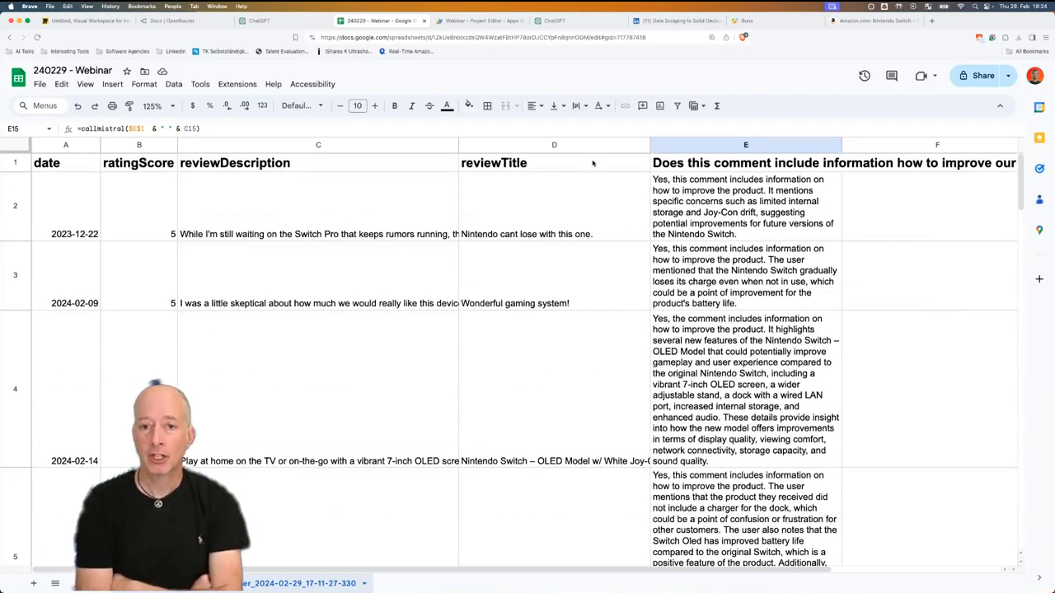
Align the contents of all cells in the sheet vertically to the top and deselect the range.
key(ctrl+a)
click(556, 106)
click(562, 125)
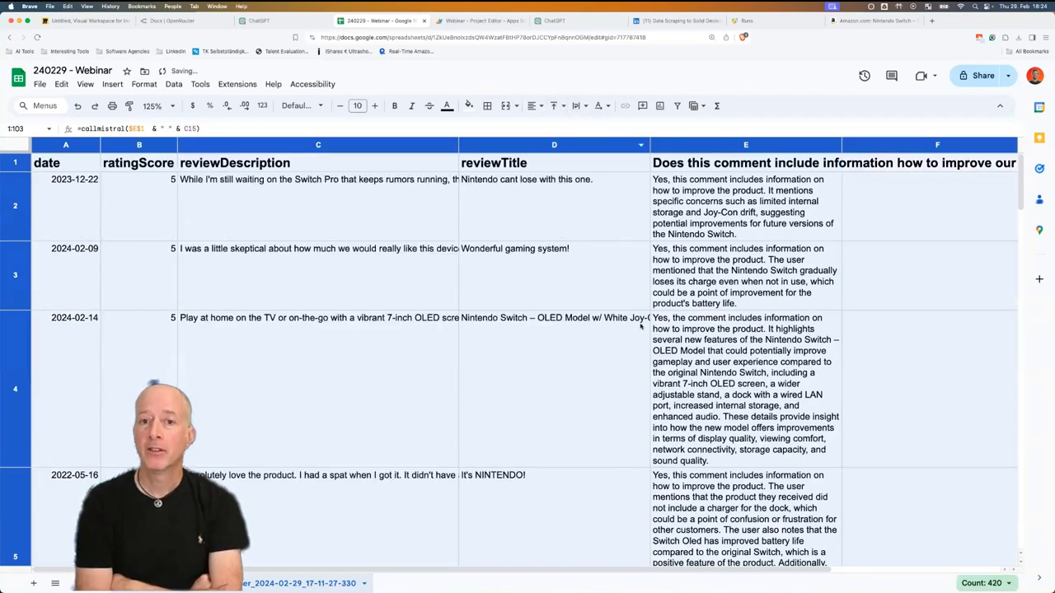
key(Down)
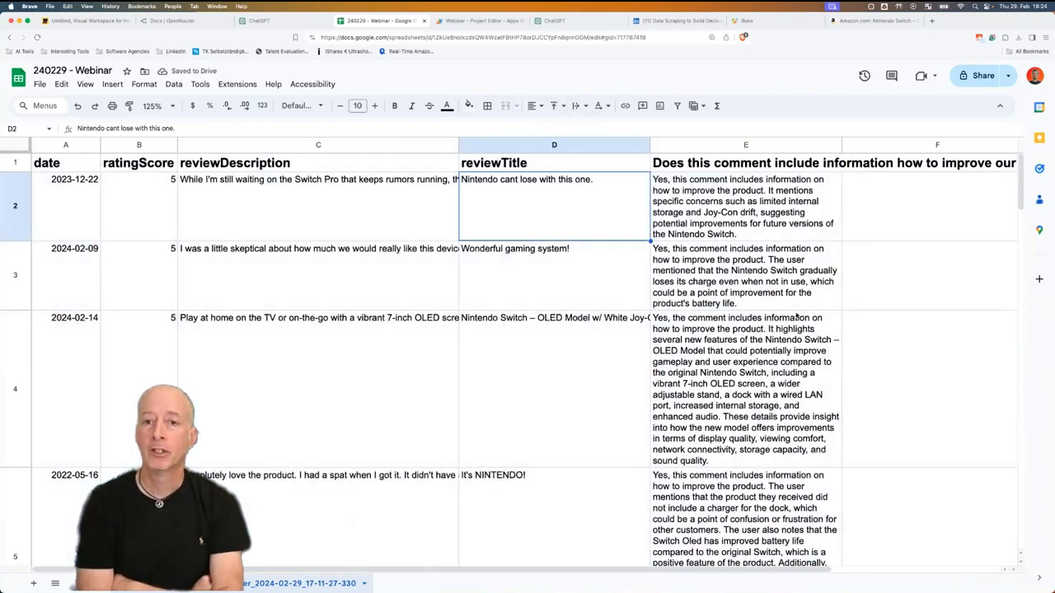